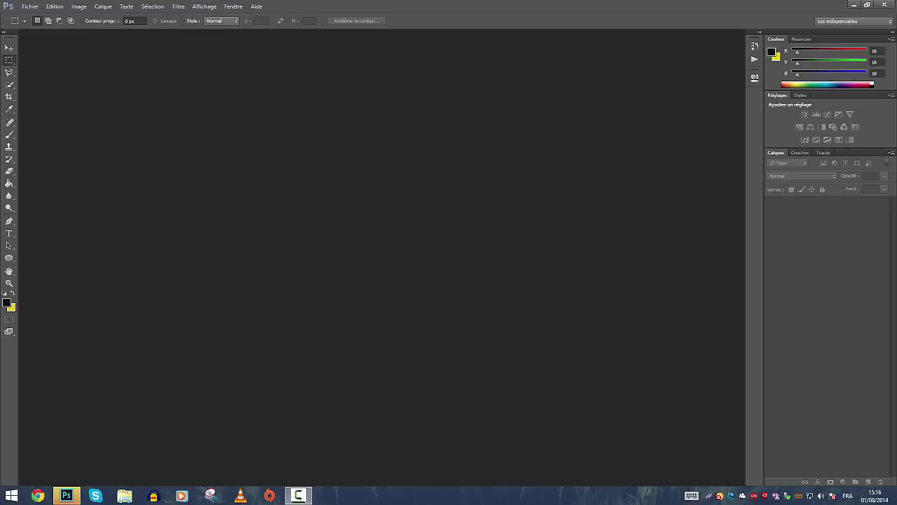
Cancel the new document after browsing its size presets, then close Photoshop.
{"action": "left_click", "coordinate": [31, 6]}
{"action": "left_click", "coordinate": [39, 18]}
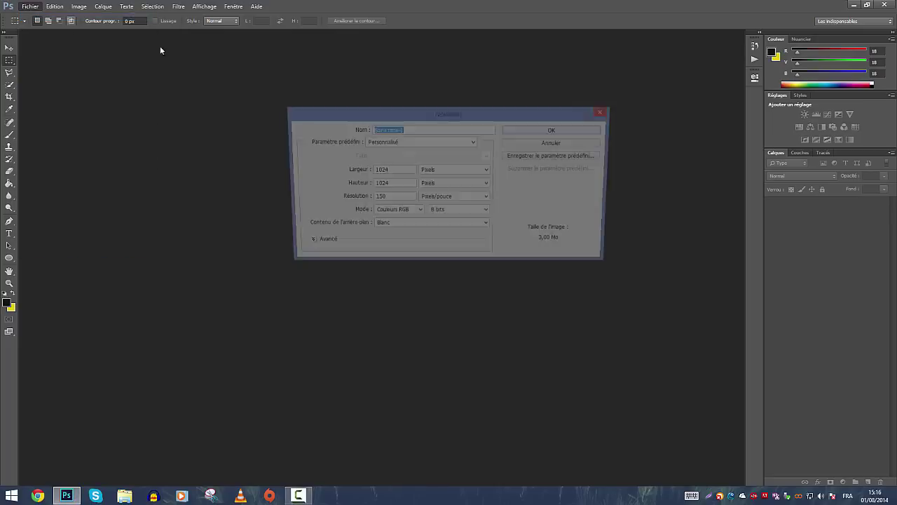
{"action": "left_click", "coordinate": [378, 145]}
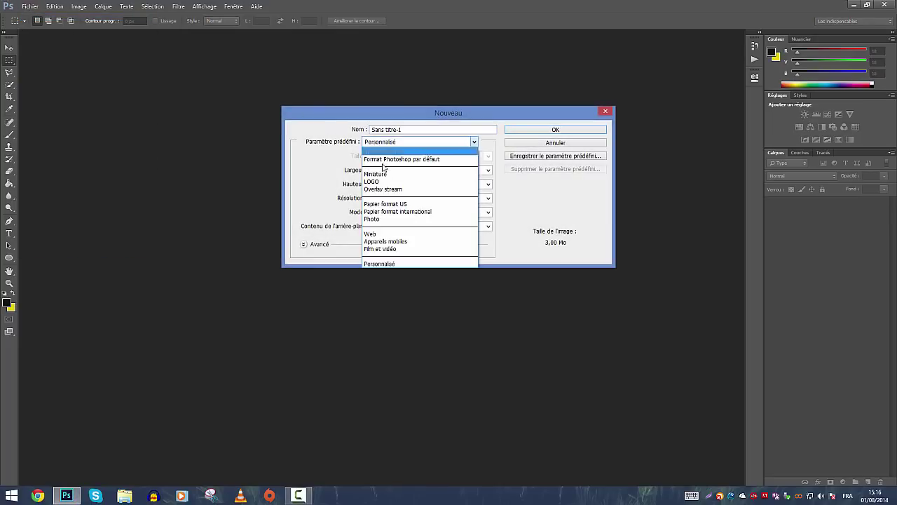
{"action": "left_click", "coordinate": [552, 146]}
{"action": "left_click", "coordinate": [551, 143]}
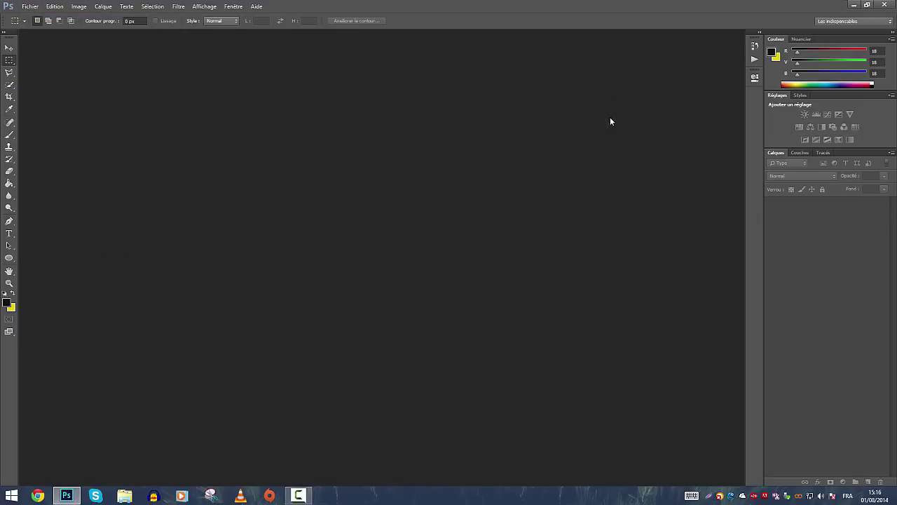
{"action": "left_click", "coordinate": [886, 4]}
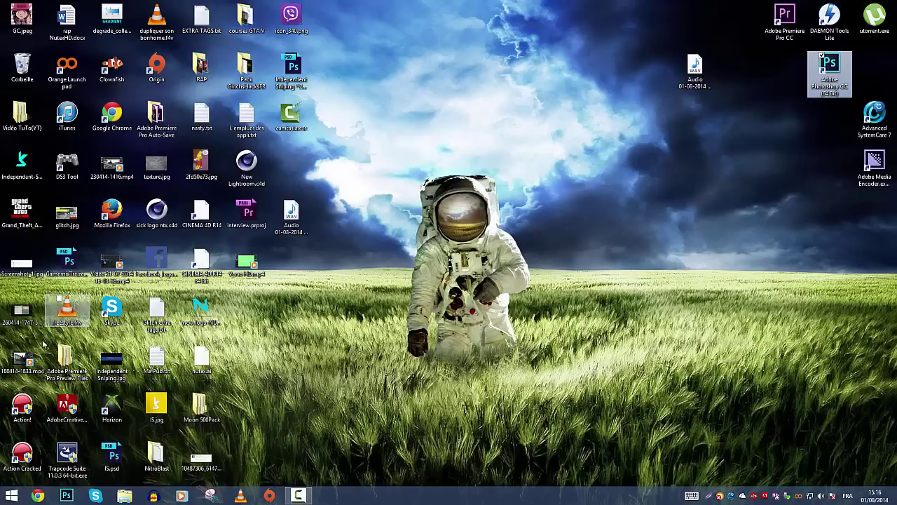
{"action": "double_click", "coordinate": [113, 364]}
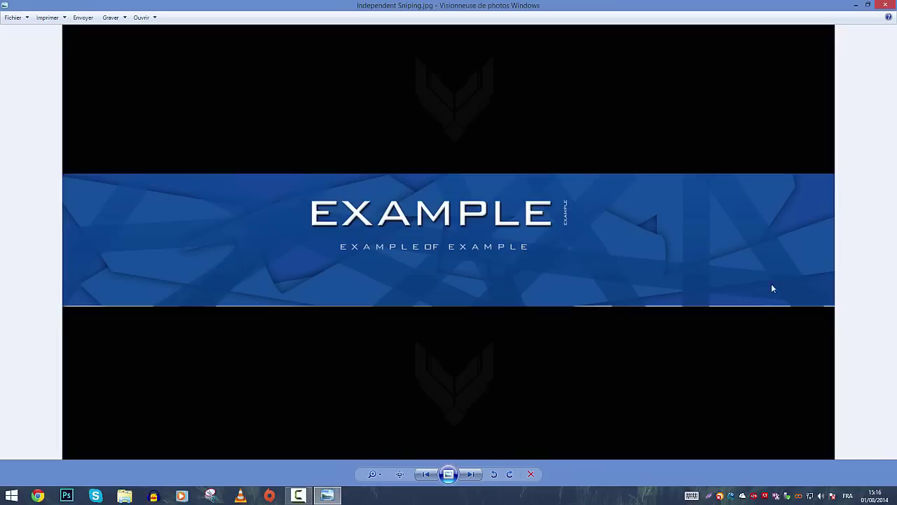
{"action": "key", "text": "alt+F4"}
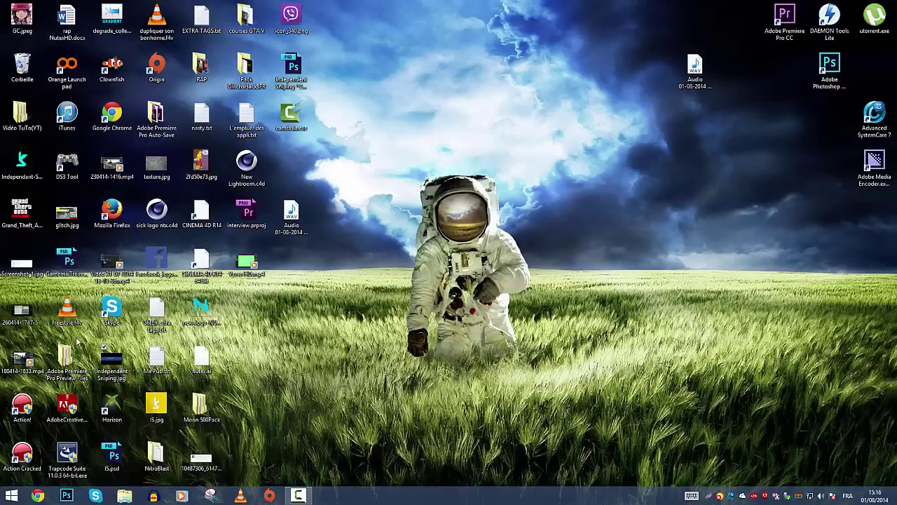
Open banner dimension.psd from Vidéo TuTo(YT) > NutexHD background in Photoshop.
{"action": "double_click", "coordinate": [22, 116]}
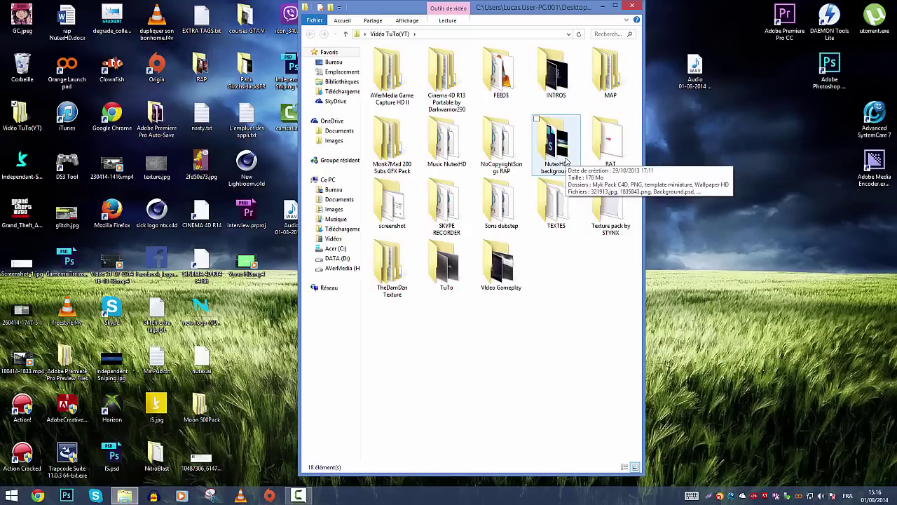
{"action": "double_click", "coordinate": [566, 162]}
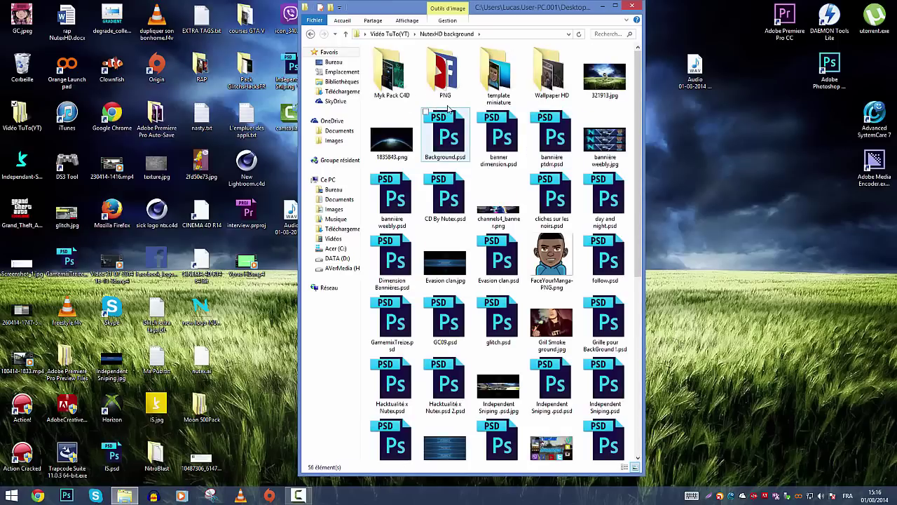
{"action": "scroll", "coordinate": [520, 191], "scroll_direction": "down", "scroll_amount": 3}
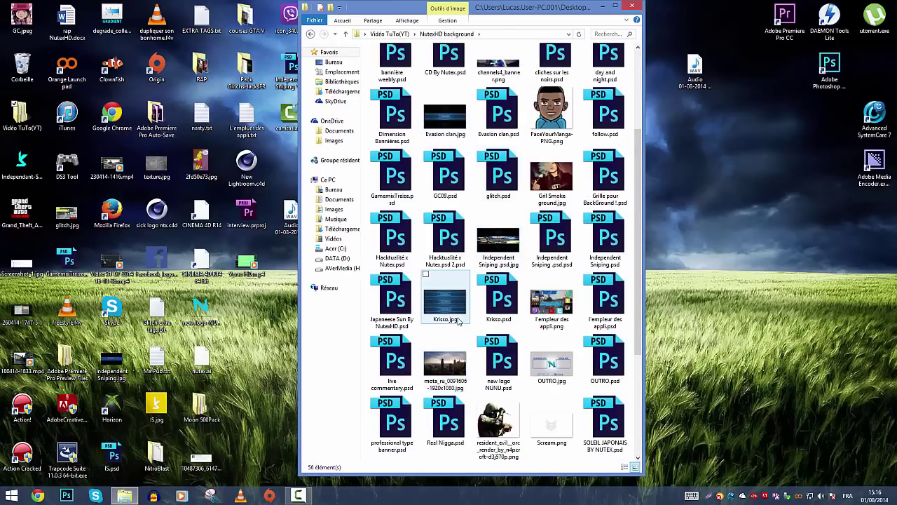
{"action": "scroll", "coordinate": [482, 203], "scroll_direction": "up", "scroll_amount": 3}
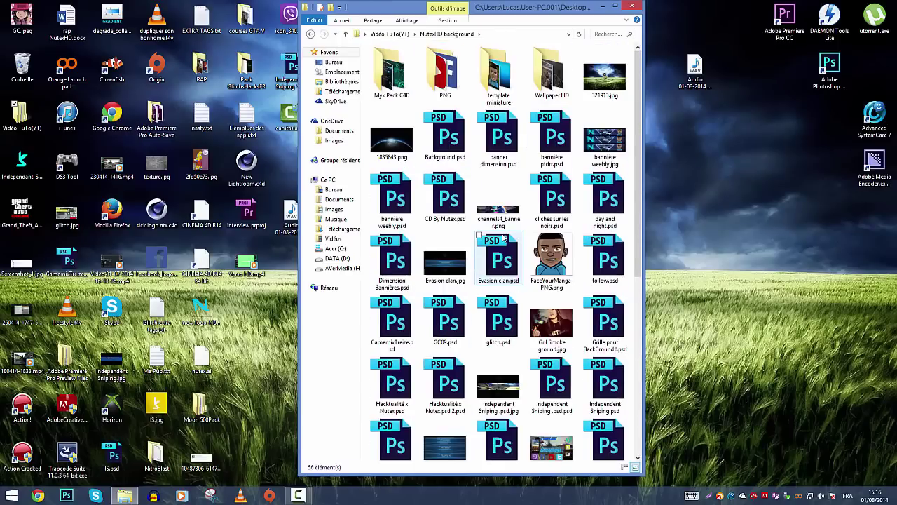
{"action": "double_click", "coordinate": [509, 155]}
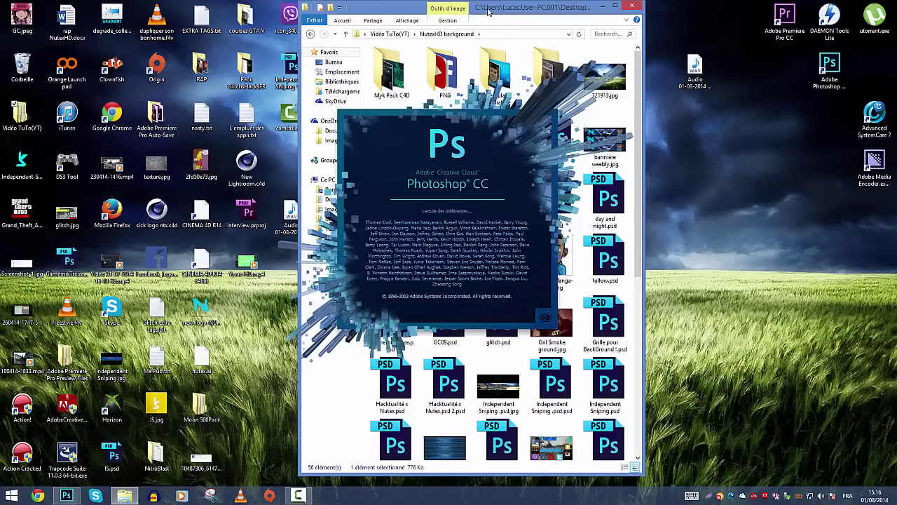
{"action": "left_click_drag", "start_coordinate": [488, 11], "coordinate": [620, 24]}
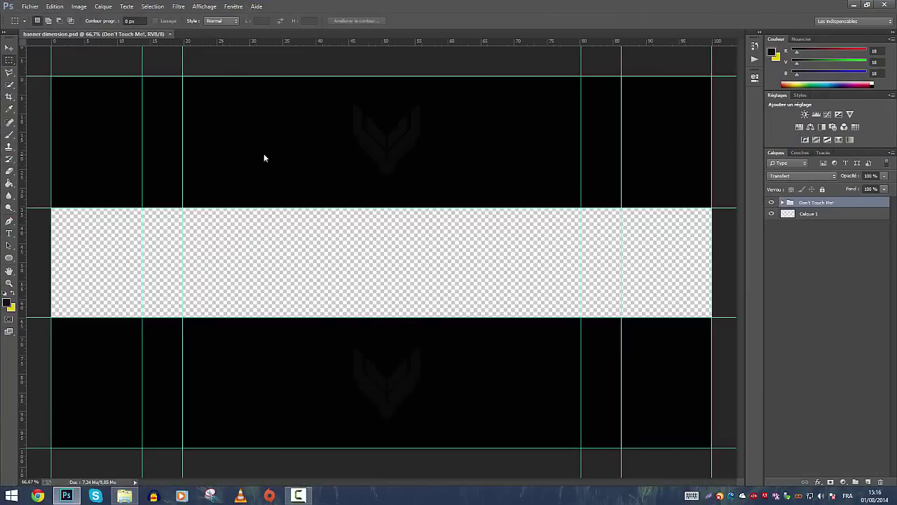
Close the leftover File Explorer window and select the Don't Touch Me! layer.
{"action": "left_click", "coordinate": [775, 286]}
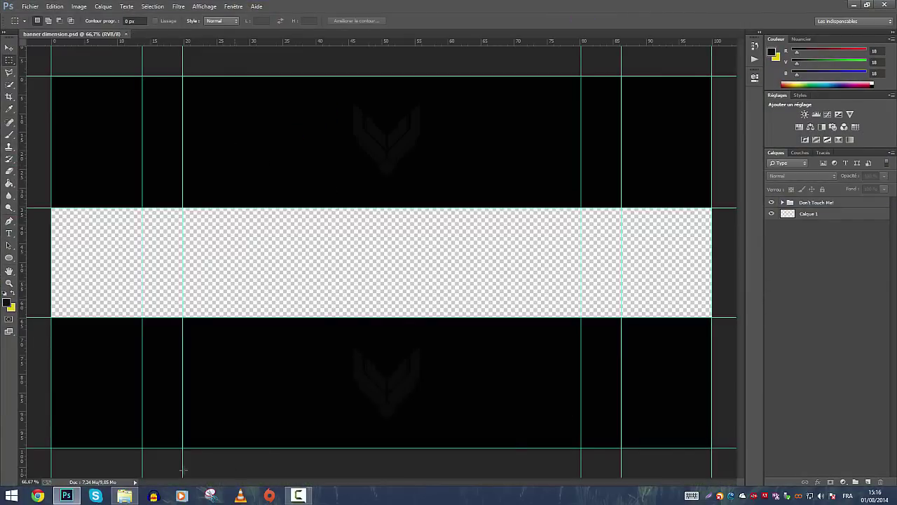
{"action": "left_click", "coordinate": [124, 496]}
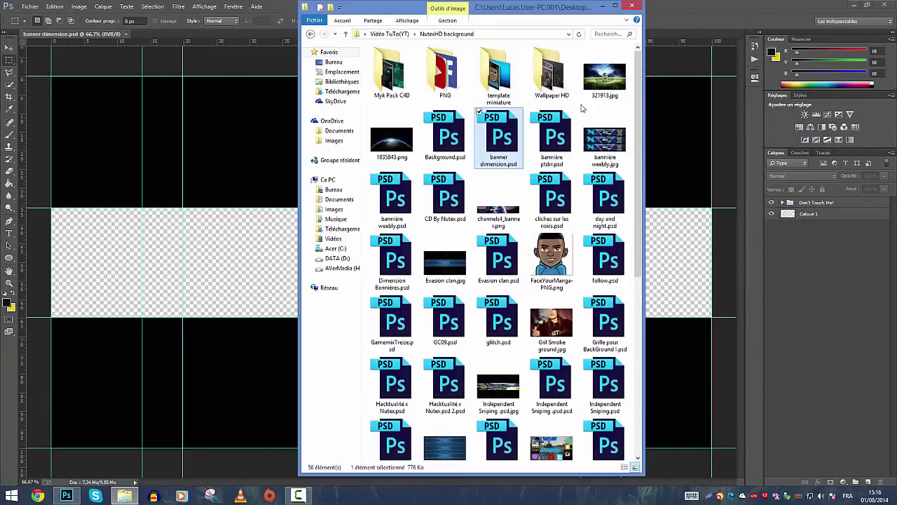
{"action": "left_click", "coordinate": [642, 5]}
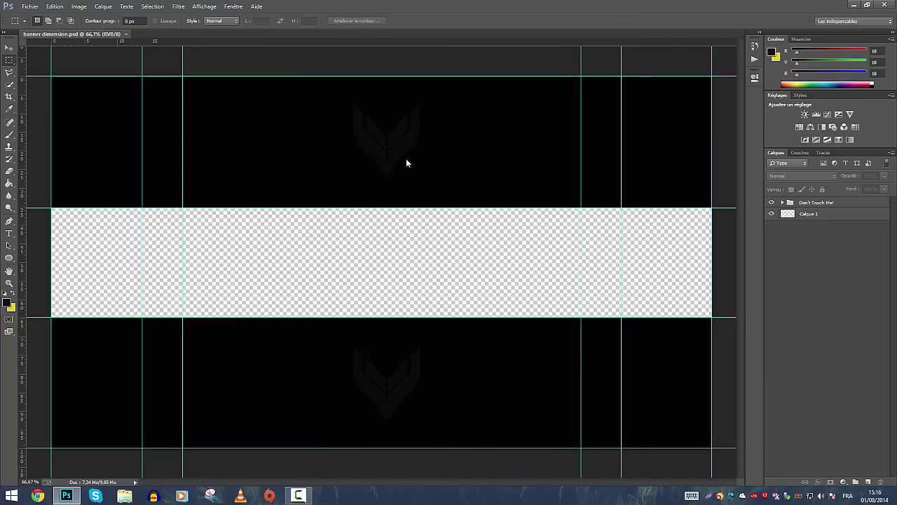
{"action": "left_click", "coordinate": [807, 202]}
Add a Luminosité/Contraste adjustment (brightness 150, contrast -50), then a new empty layer on top.
{"action": "left_click", "coordinate": [841, 482]}
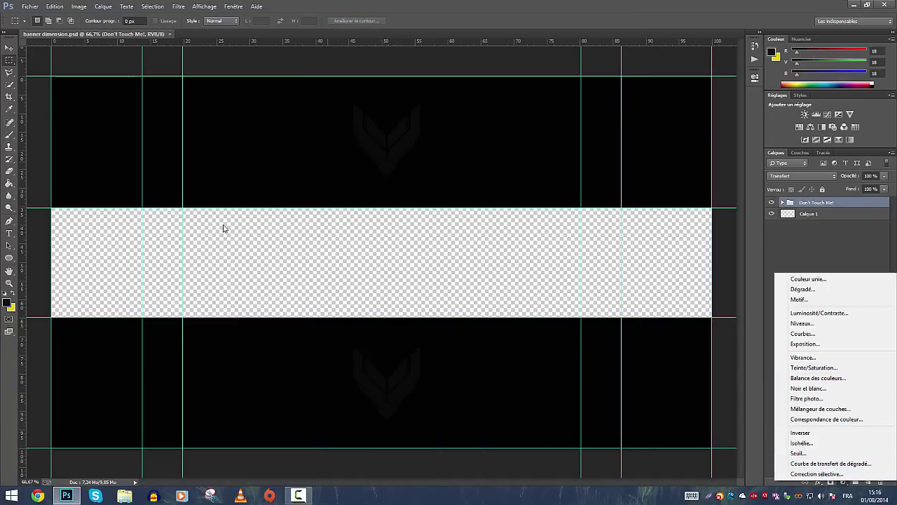
{"action": "left_click", "coordinate": [802, 314]}
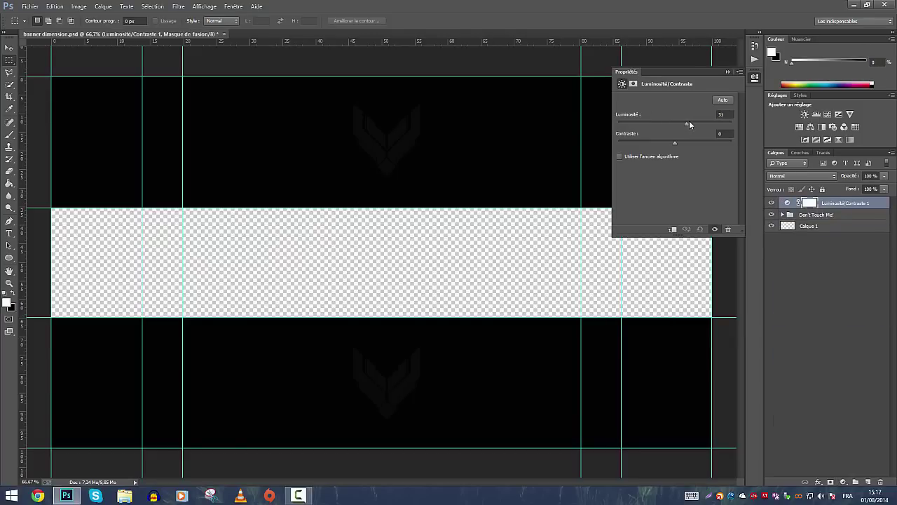
{"action": "left_click_drag", "start_coordinate": [689, 124], "coordinate": [717, 124]}
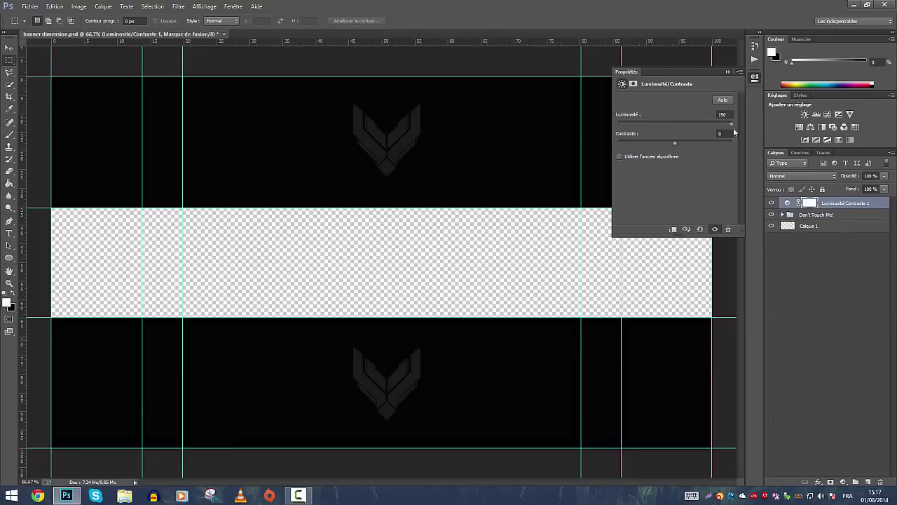
{"action": "left_click_drag", "start_coordinate": [678, 144], "coordinate": [624, 150]}
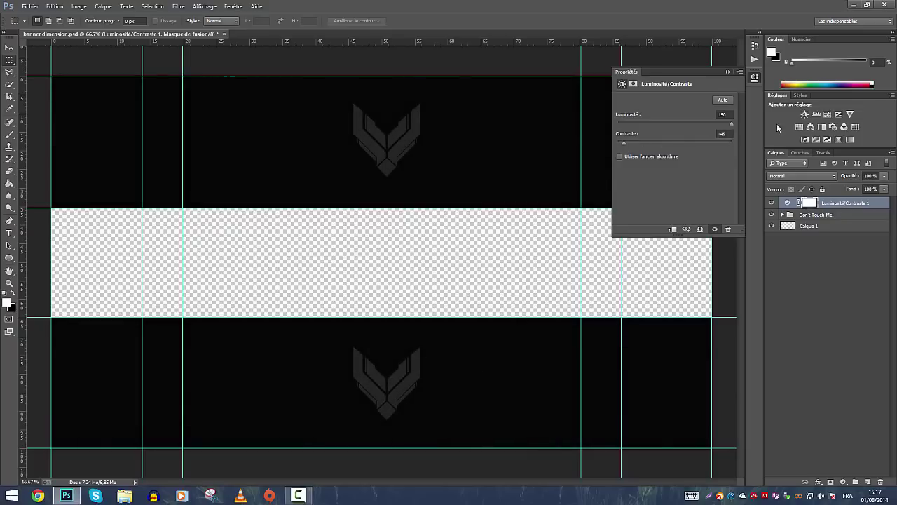
{"action": "left_click_drag", "start_coordinate": [625, 147], "coordinate": [584, 147]}
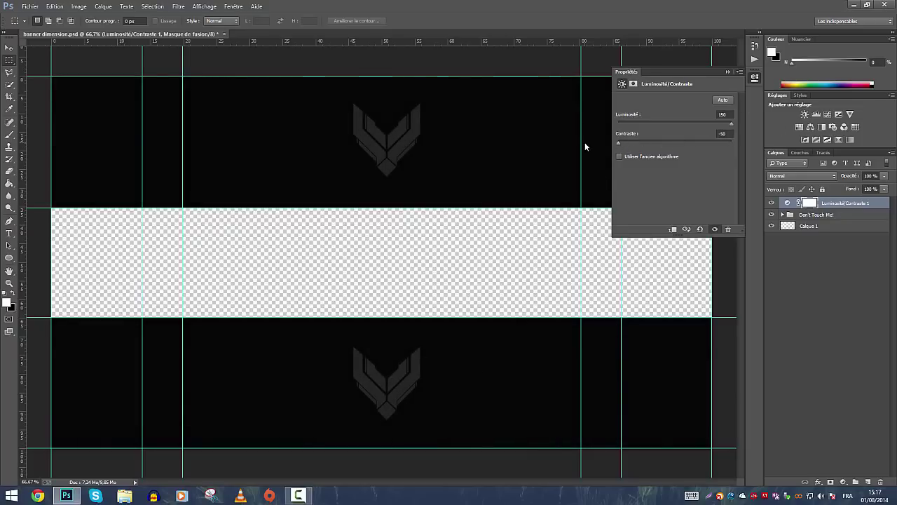
{"action": "left_click", "coordinate": [728, 72]}
{"action": "left_click", "coordinate": [860, 336]}
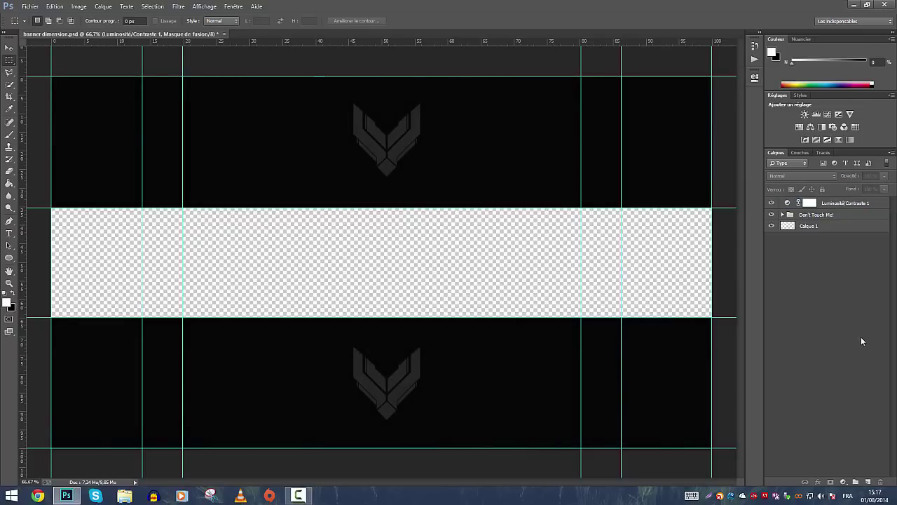
{"action": "left_click", "coordinate": [868, 482]}
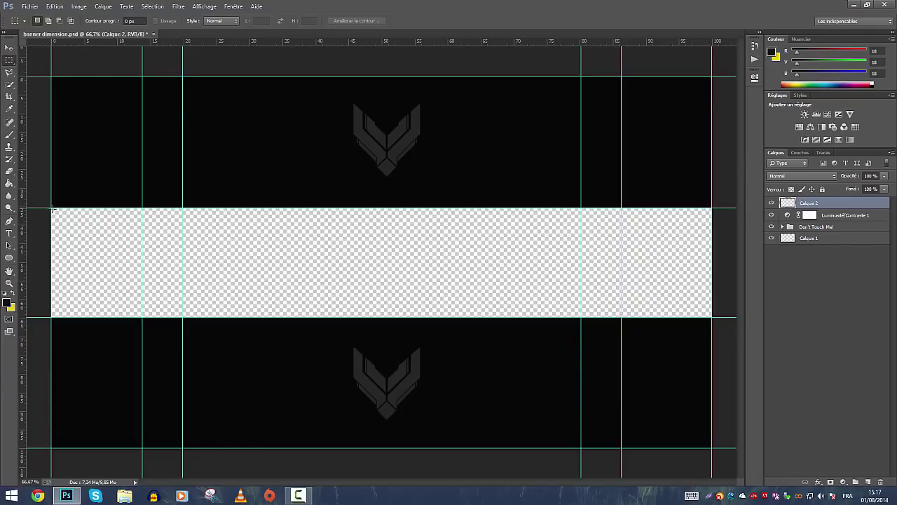
Marquee-select the transparent middle band and set the foreground colour to red #cf2700.
{"action": "left_click_drag", "start_coordinate": [52, 208], "coordinate": [711, 317]}
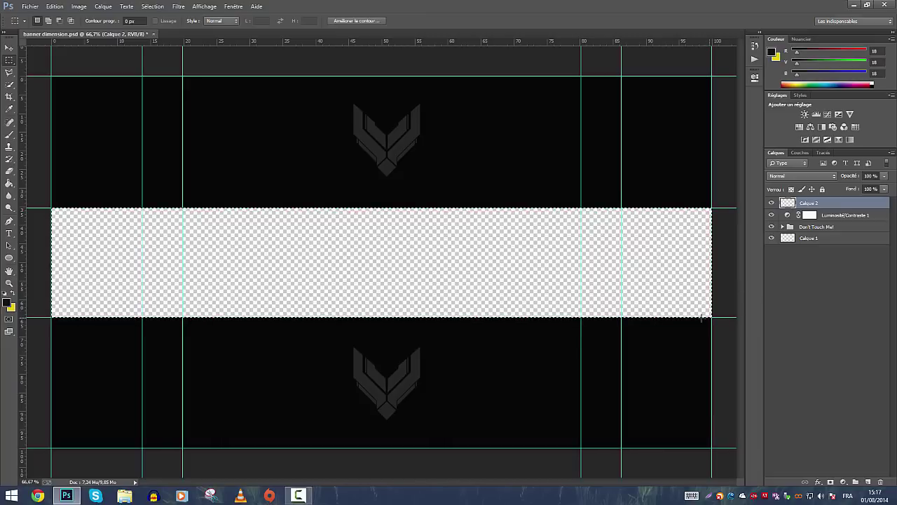
{"action": "left_click", "coordinate": [14, 294]}
{"action": "left_click", "coordinate": [6, 301]}
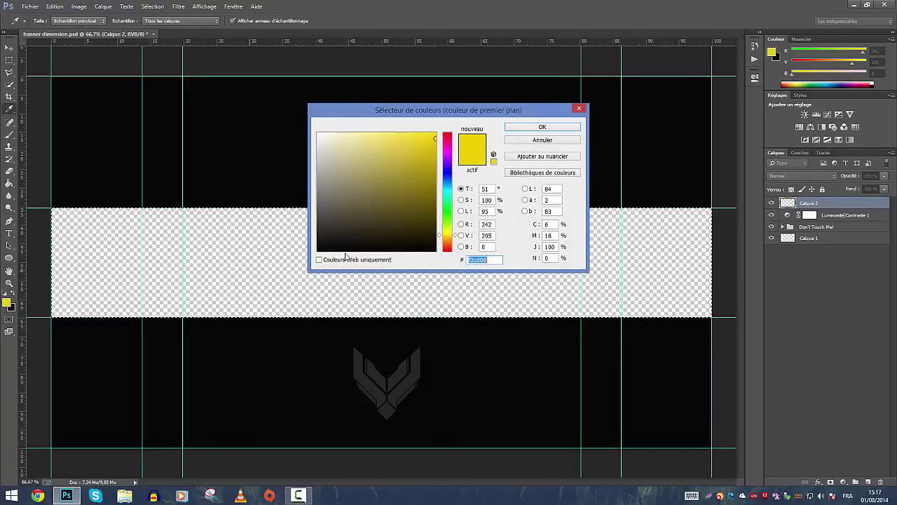
{"action": "mouse_move", "coordinate": [446, 202]}
{"action": "left_mouse_down"}
{"action": "mouse_move", "coordinate": [451, 256]}
{"action": "mouse_move", "coordinate": [455, 250]}
{"action": "left_mouse_up"}
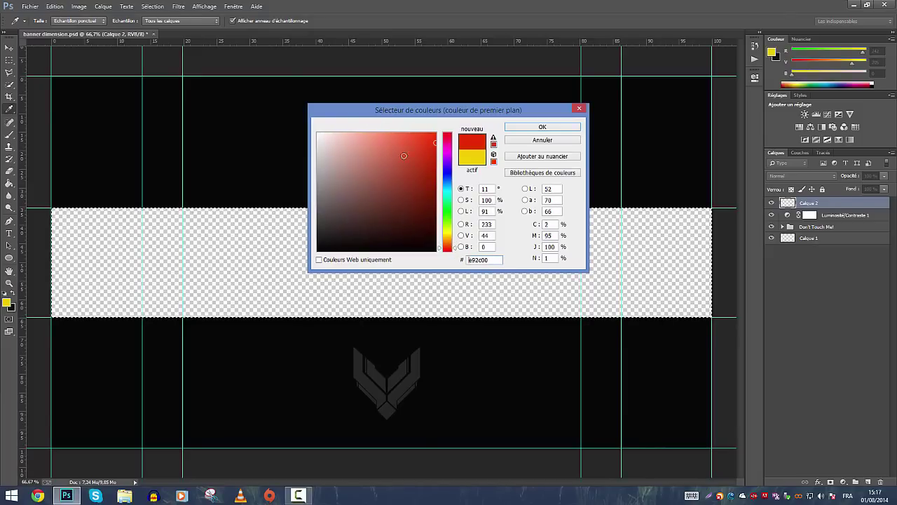
{"action": "left_click_drag", "start_coordinate": [425, 150], "coordinate": [440, 162]}
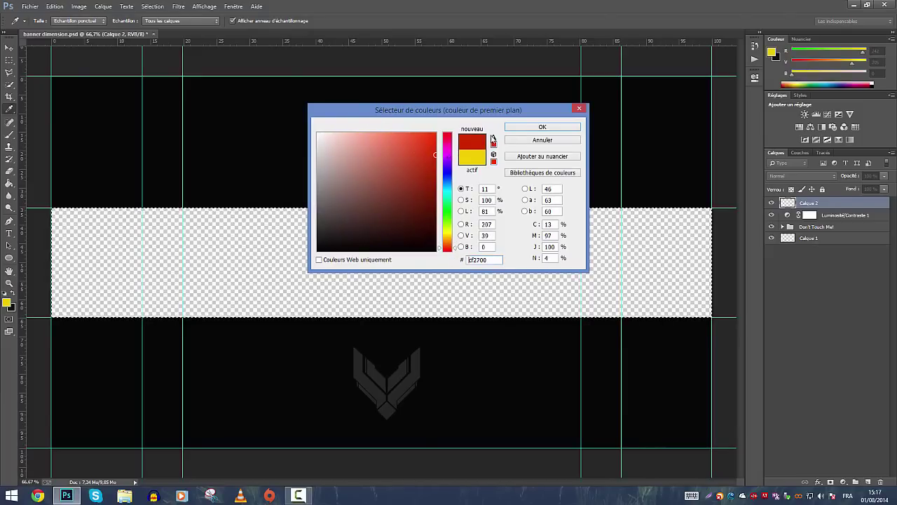
{"action": "left_click", "coordinate": [542, 126]}
Fill the selected band with the red using the Paint Bucket, then deselect.
{"action": "left_click", "coordinate": [8, 184]}
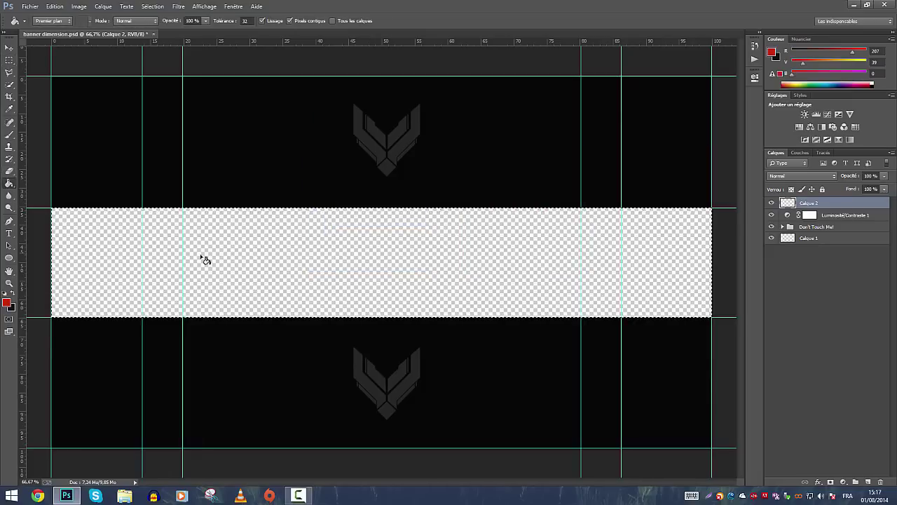
{"action": "left_click", "coordinate": [201, 257]}
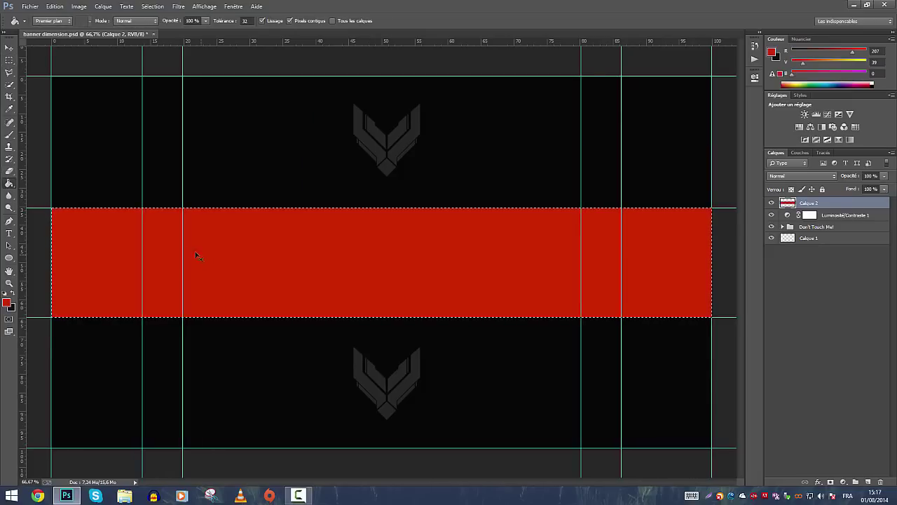
{"action": "key", "text": "ctrl+d"}
{"action": "left_click", "coordinate": [10, 48]}
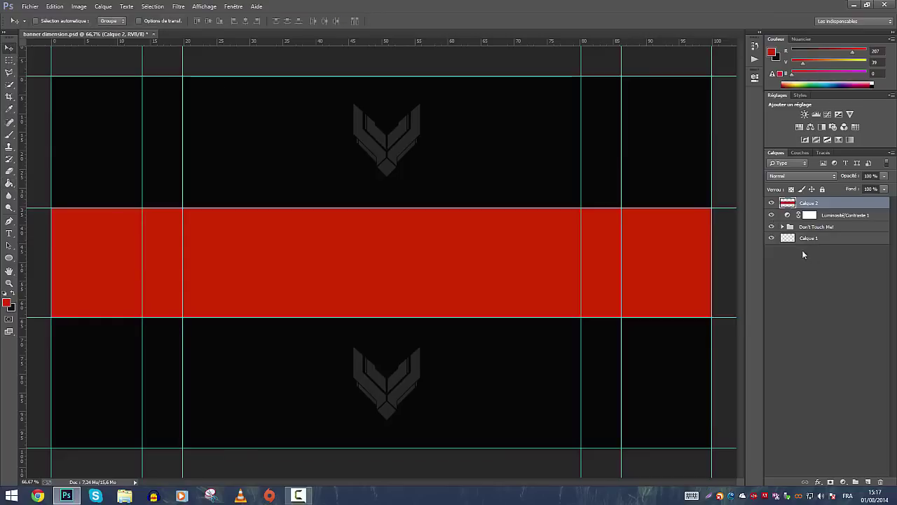
Set up the brush at size 1489 px with 0% hardness.
{"action": "left_click", "coordinate": [9, 134]}
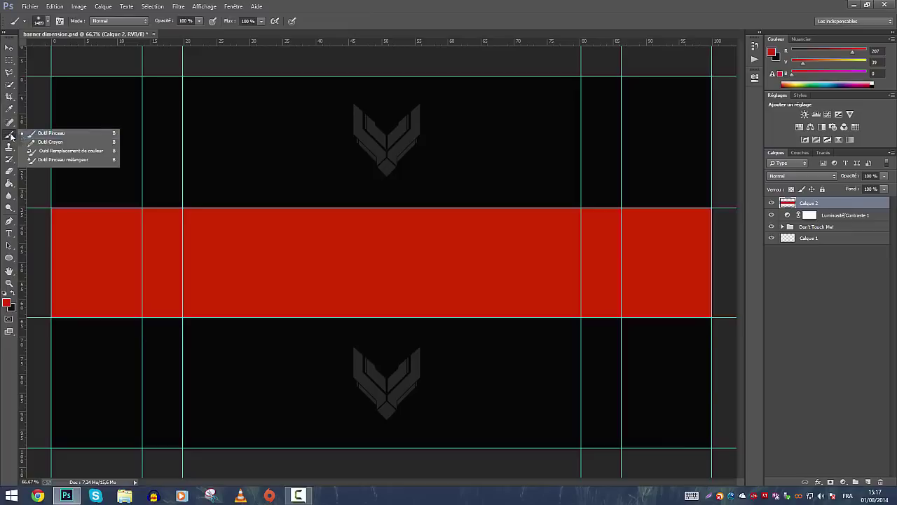
{"action": "left_click", "coordinate": [11, 136]}
{"action": "left_click_drag", "start_coordinate": [12, 136], "coordinate": [34, 133]}
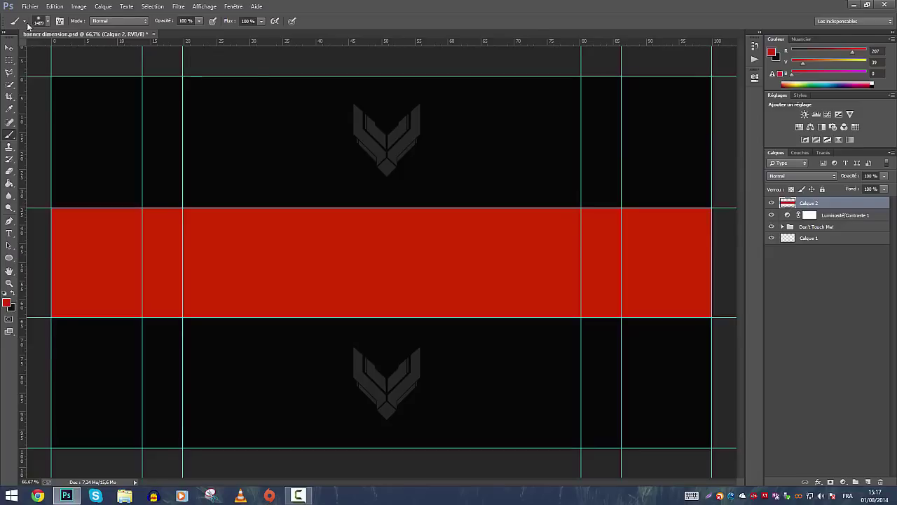
{"action": "left_click", "coordinate": [25, 22]}
{"action": "left_click", "coordinate": [25, 21]}
{"action": "left_click", "coordinate": [49, 23]}
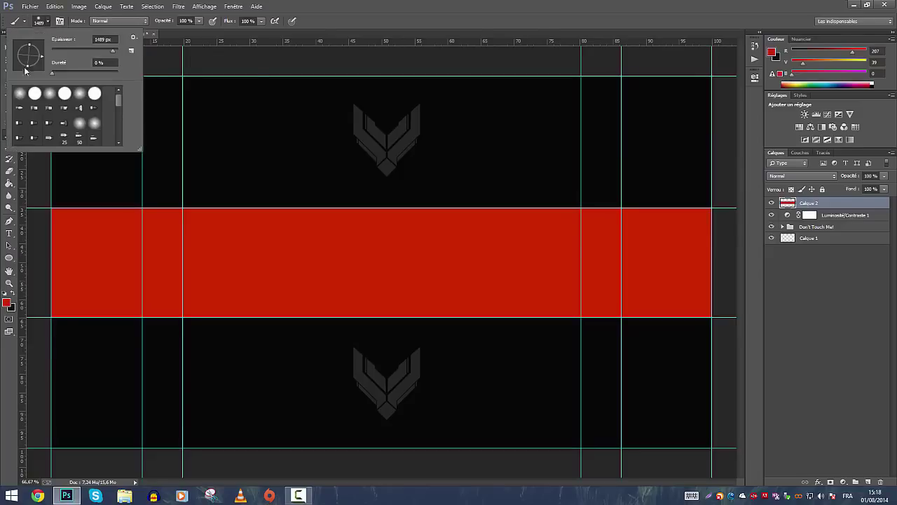
{"action": "left_click", "coordinate": [54, 75]}
{"action": "key", "text": "Return"}
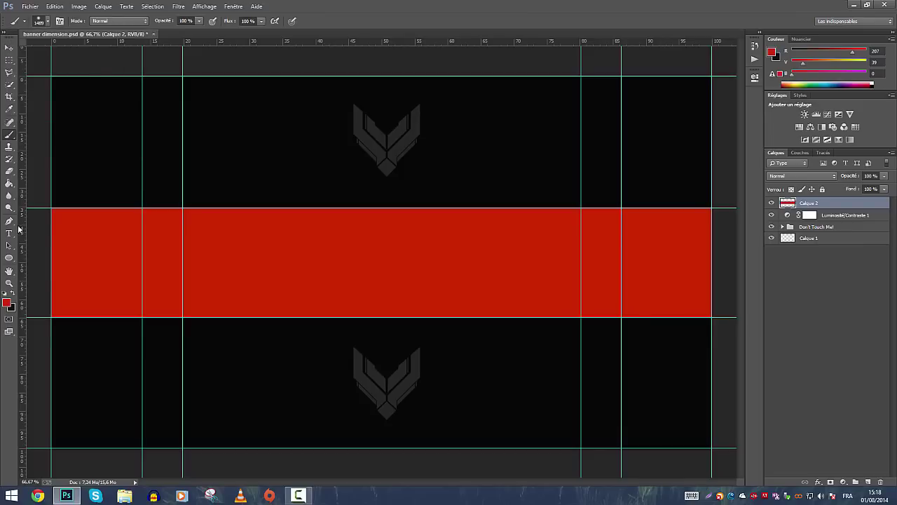
{"action": "left_click", "coordinate": [9, 85]}
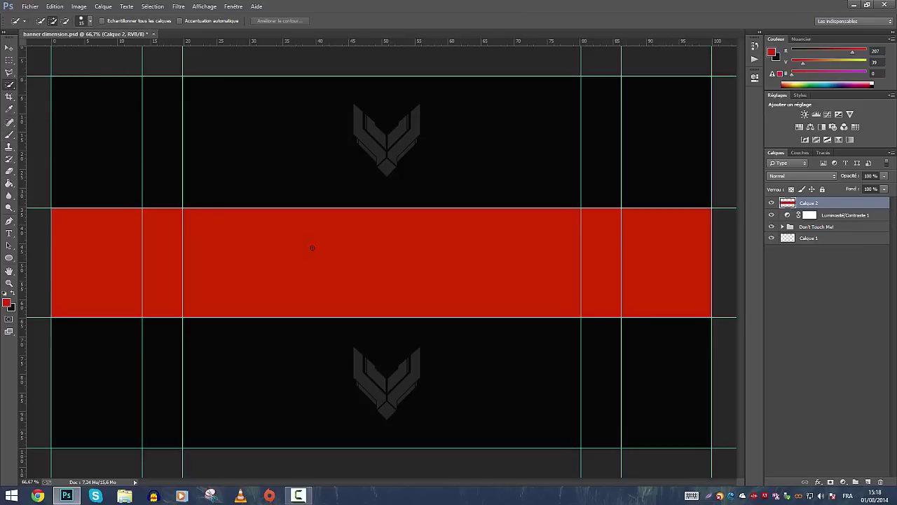
{"action": "right_click", "coordinate": [10, 87]}
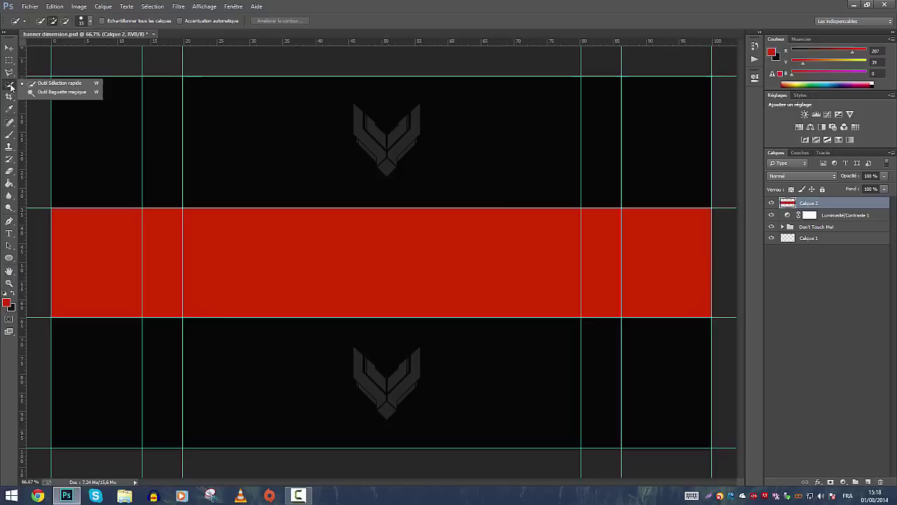
{"action": "left_click", "coordinate": [9, 134]}
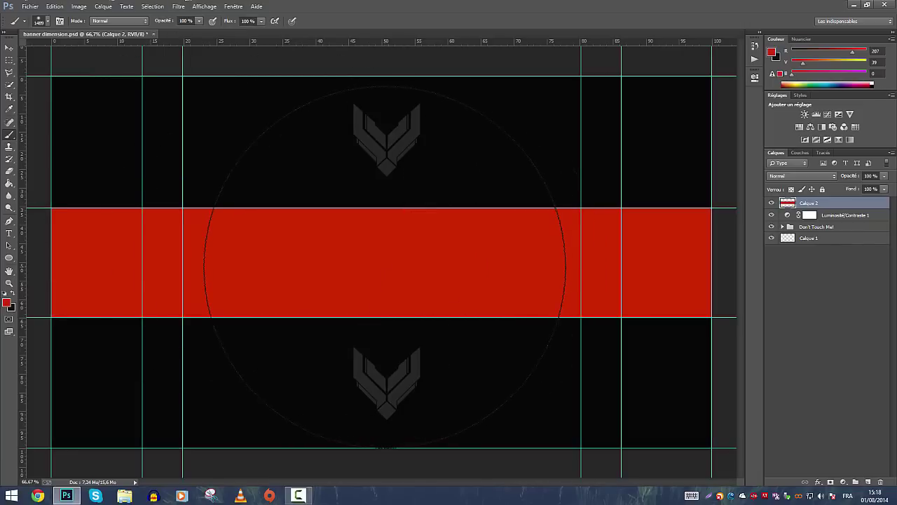
Add Calque 3 above the red band layer, trying and undoing a red glow dab.
{"action": "left_click", "coordinate": [862, 434]}
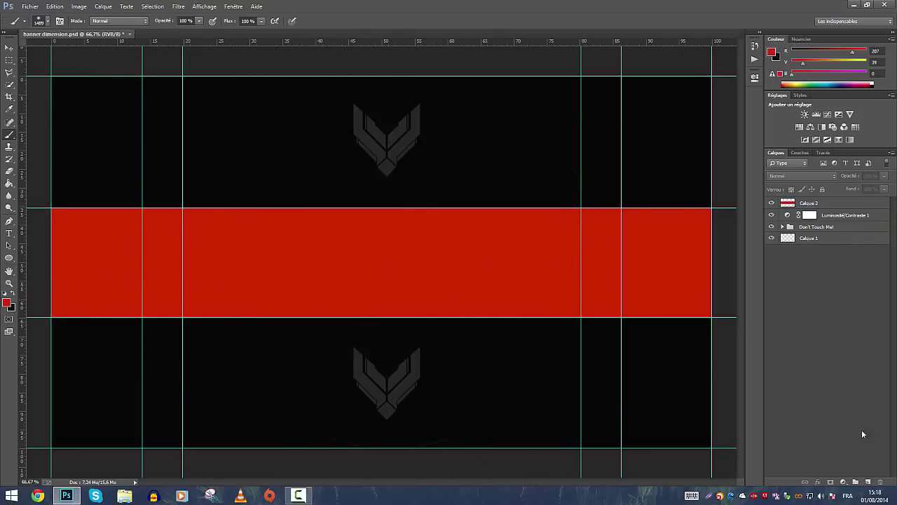
{"action": "left_click", "coordinate": [867, 481]}
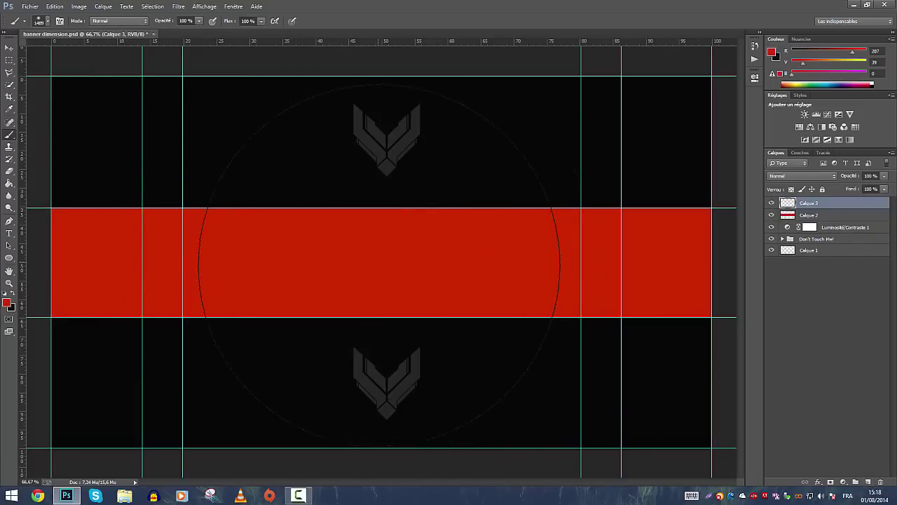
{"action": "left_click", "coordinate": [375, 267]}
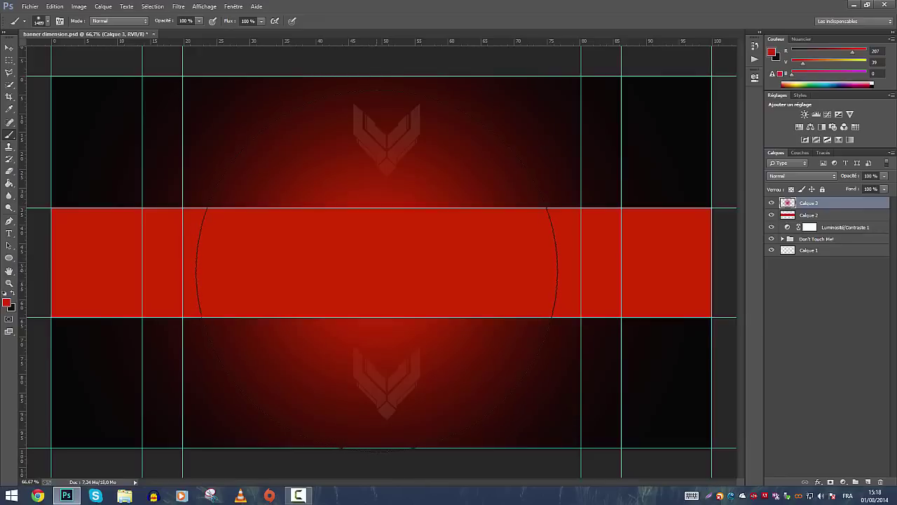
{"action": "key", "text": "ctrl+z"}
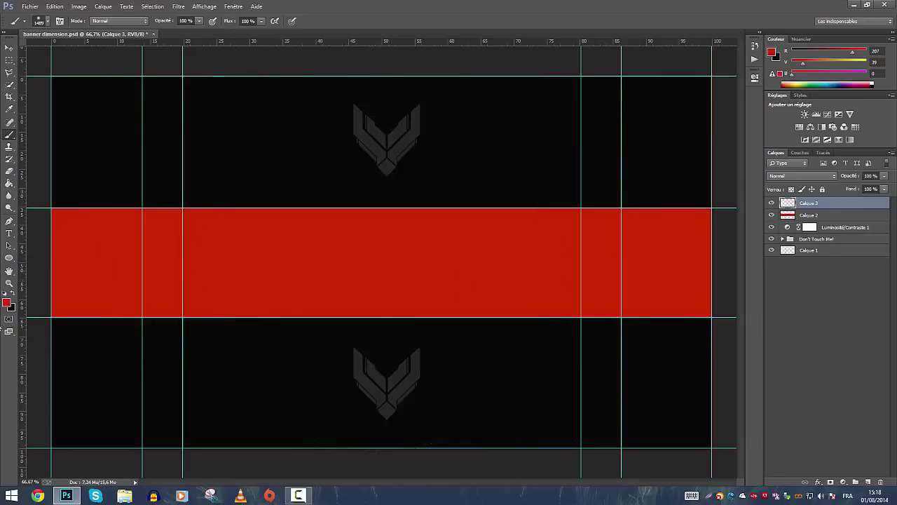
{"action": "left_click", "coordinate": [7, 302]}
Set the foreground colour to #f4efee and paint one large soft glow at the centre.
{"action": "mouse_move", "coordinate": [356, 192]}
{"action": "left_mouse_down"}
{"action": "mouse_move", "coordinate": [299, 140]}
{"action": "mouse_move", "coordinate": [317, 126]}
{"action": "left_mouse_up"}
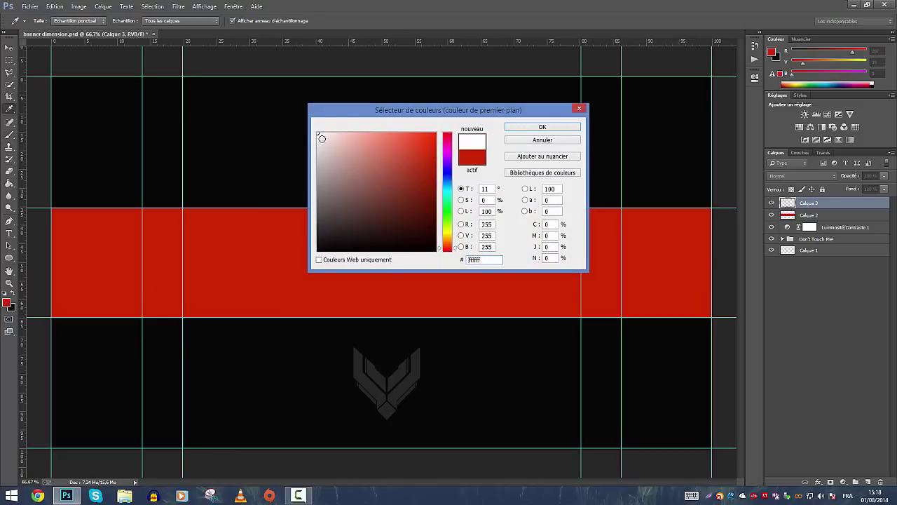
{"action": "type", "text": "f4efee"}
{"action": "left_click", "coordinate": [522, 128]}
{"action": "key", "text": "b"}
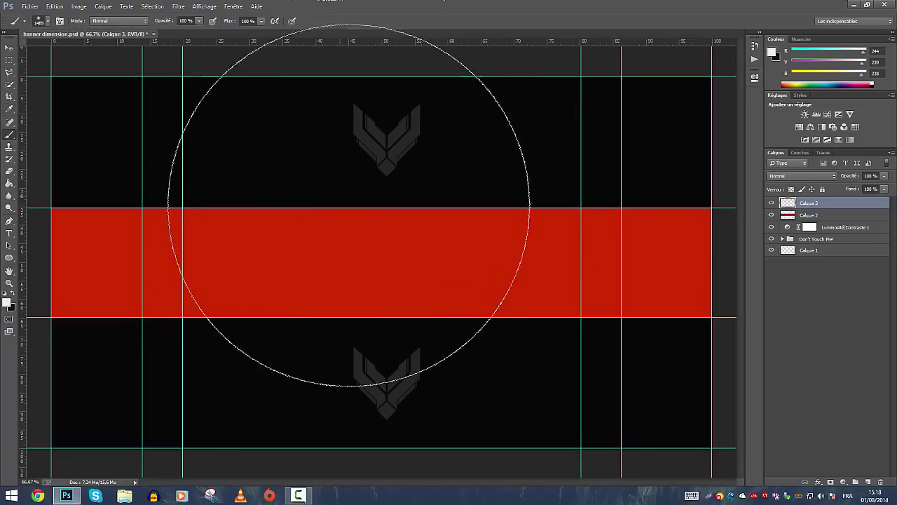
{"action": "left_click", "coordinate": [384, 249]}
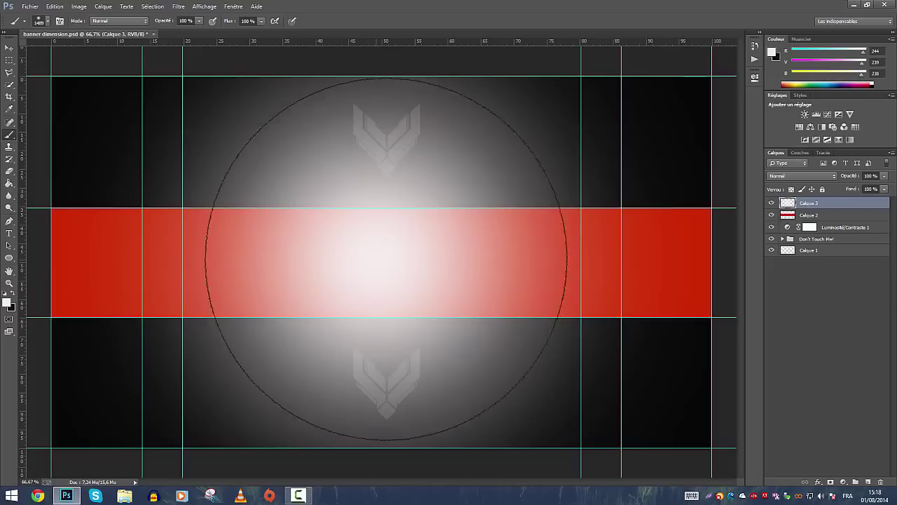
Set the glow layer's blending mode to Incrustation.
{"action": "left_click", "coordinate": [828, 176]}
{"action": "key", "text": "Escape"}
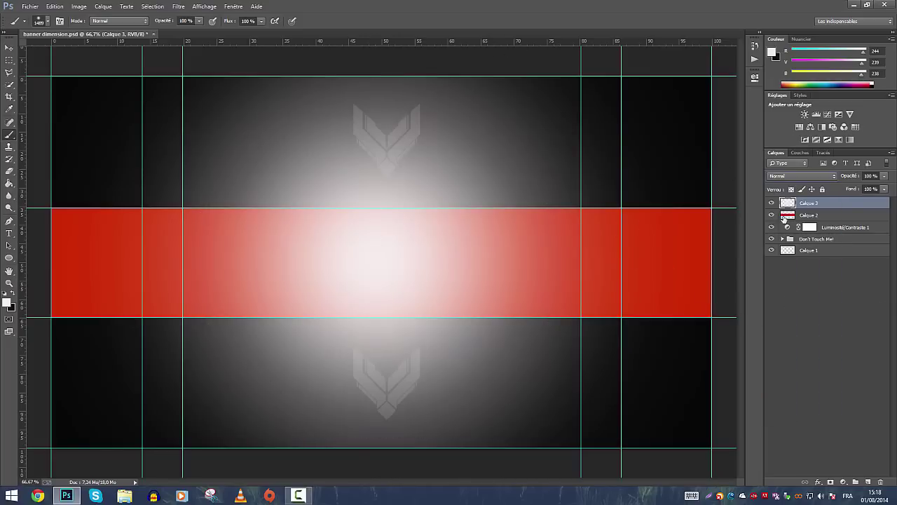
{"action": "left_click", "coordinate": [794, 176]}
{"action": "left_click", "coordinate": [777, 296]}
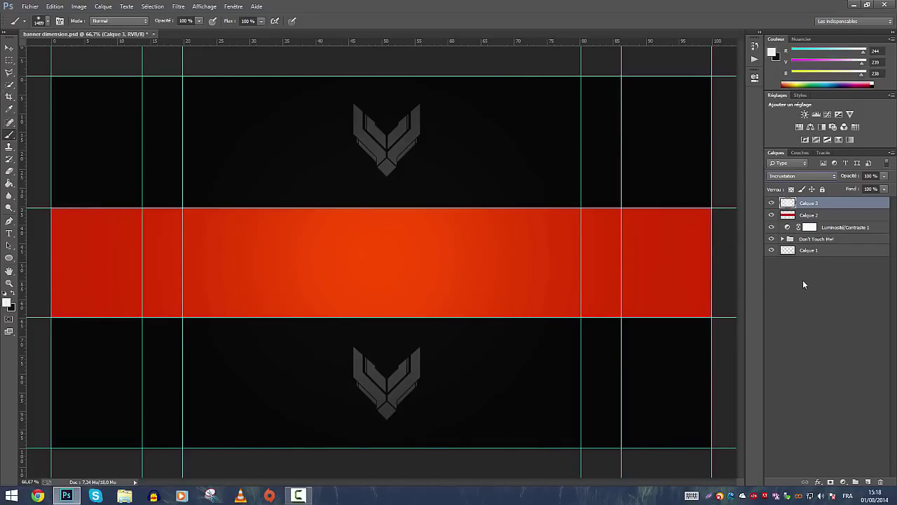
Hide the Don't Touch Me! group and begin a Polygonal Lasso outline above the band.
{"action": "left_click", "coordinate": [772, 239]}
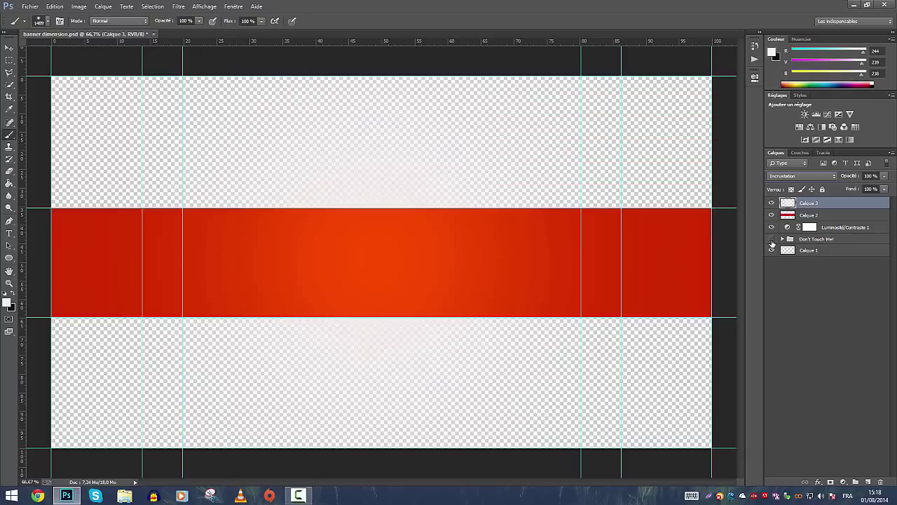
{"action": "left_click", "coordinate": [8, 73]}
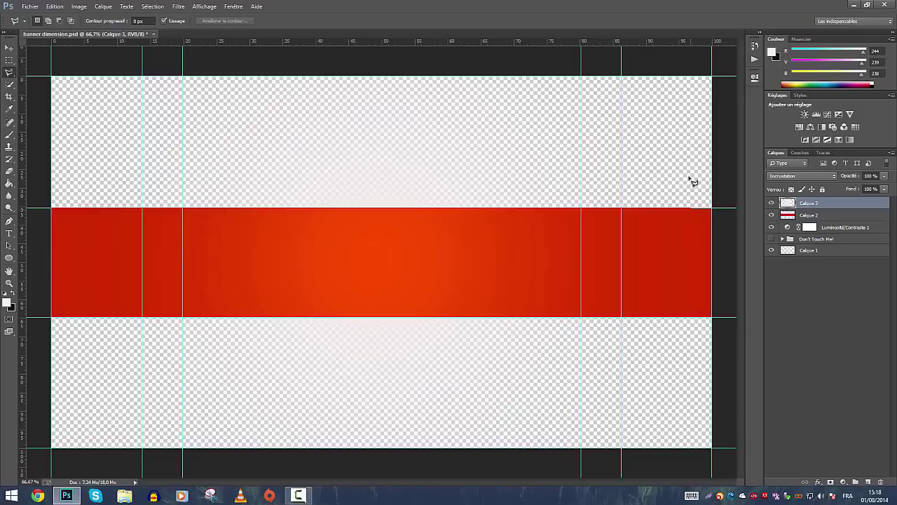
{"action": "left_click", "coordinate": [691, 113]}
{"action": "left_click", "coordinate": [420, 94]}
Finish the angular selection above the band and delete the glow inside it.
{"action": "left_click", "coordinate": [224, 88]}
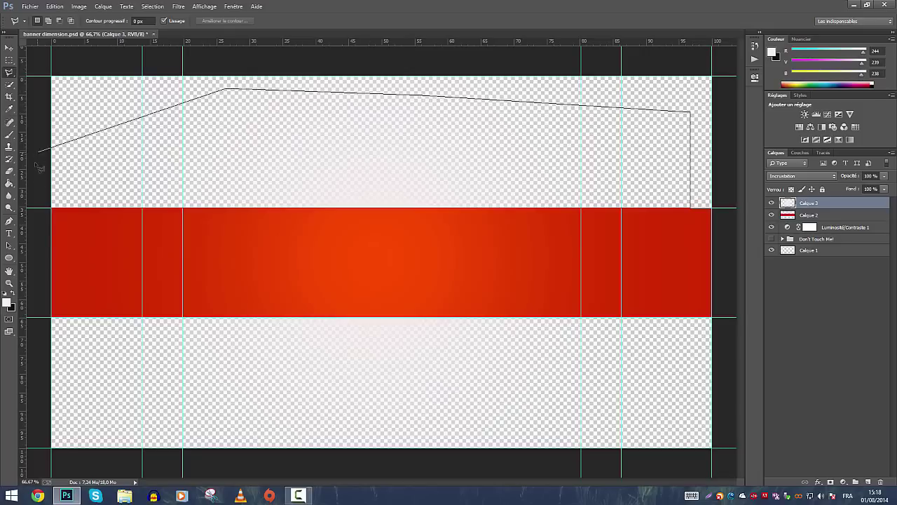
{"action": "left_click", "coordinate": [35, 160]}
{"action": "double_click", "coordinate": [51, 207]}
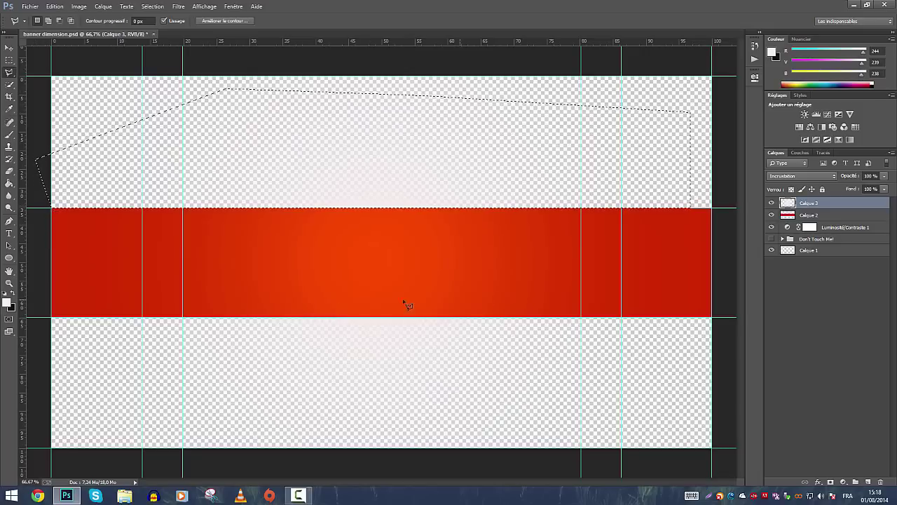
{"action": "key", "text": "Delete"}
{"action": "key", "text": "ctrl+d"}
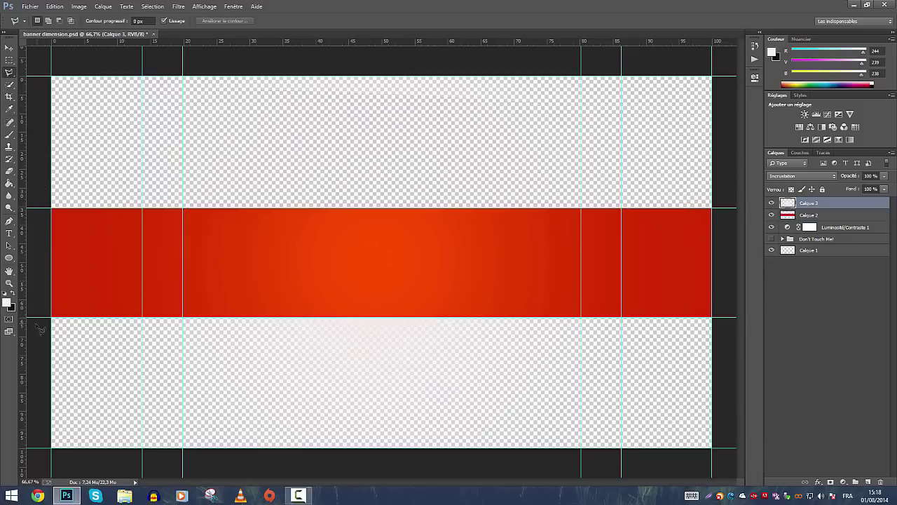
Delete the glow inside an angular area below the band, then show Don't Touch Me! again.
{"action": "left_click", "coordinate": [730, 319]}
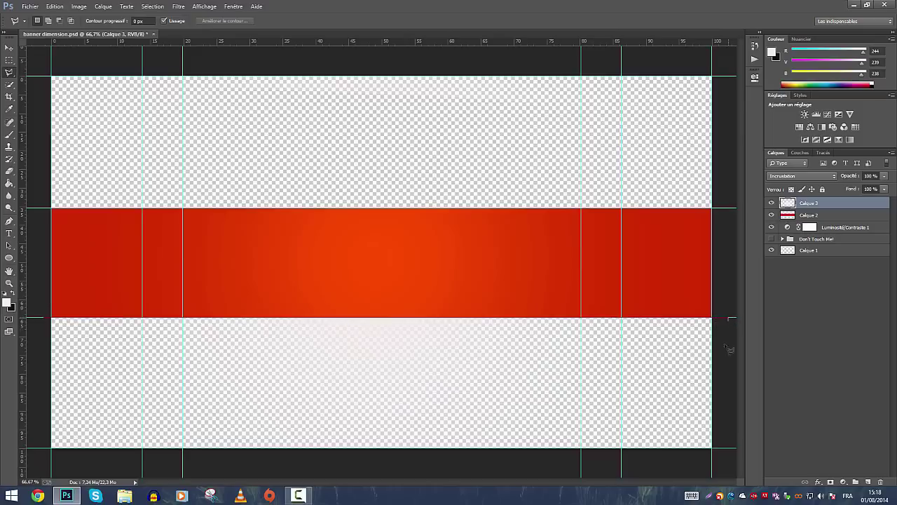
{"action": "left_click", "coordinate": [729, 438]}
{"action": "left_click", "coordinate": [258, 474]}
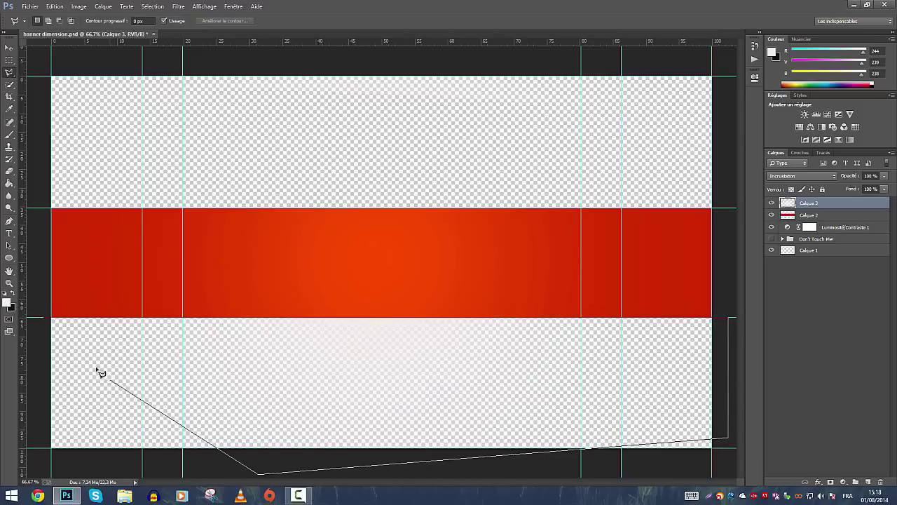
{"action": "left_click", "coordinate": [108, 379]}
{"action": "left_click", "coordinate": [50, 327]}
{"action": "key", "text": "Delete"}
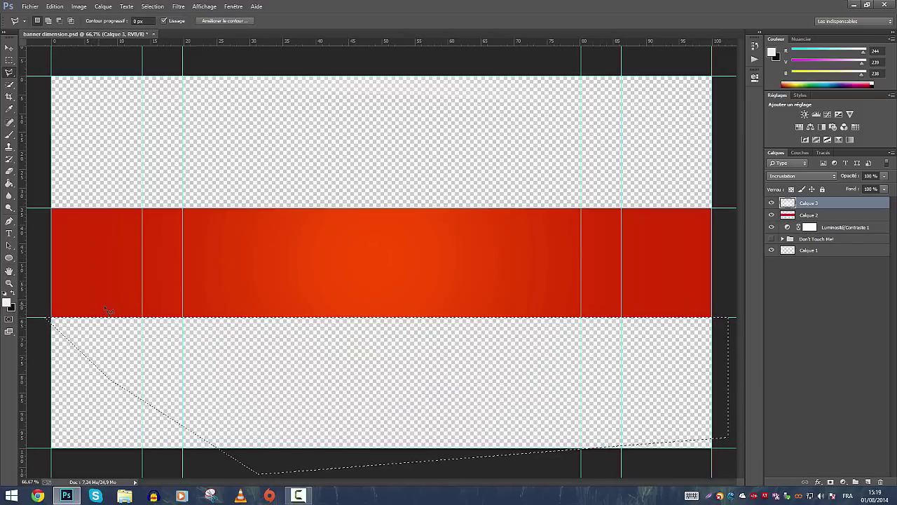
{"action": "key", "text": "ctrl+d"}
{"action": "left_click", "coordinate": [771, 239]}
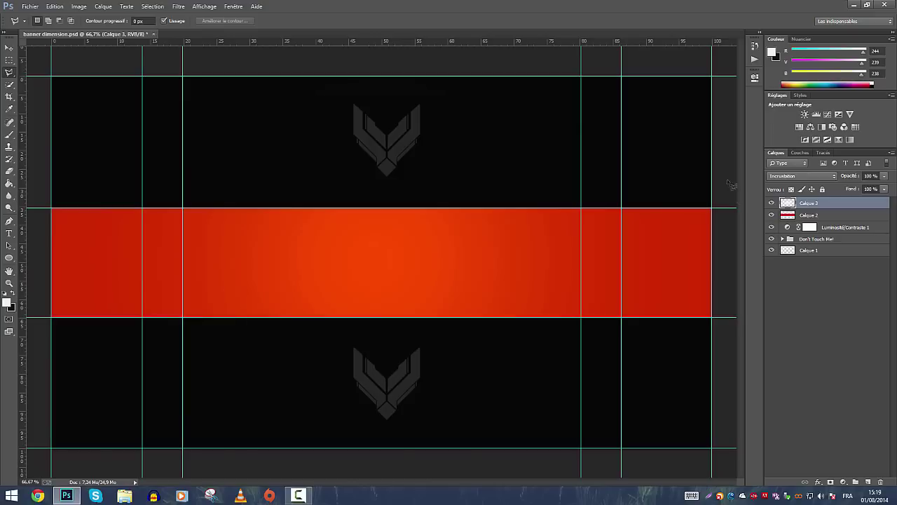
Merge the glow layer Calque 3 down into the red band layer.
{"action": "left_click", "coordinate": [9, 48]}
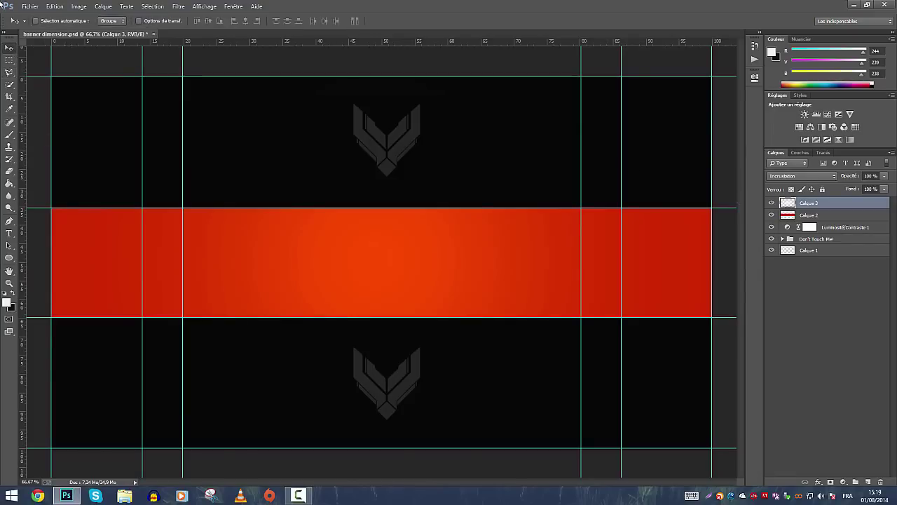
{"action": "left_click", "coordinate": [821, 204]}
{"action": "right_click", "coordinate": [820, 213]}
{"action": "left_click", "coordinate": [753, 375]}
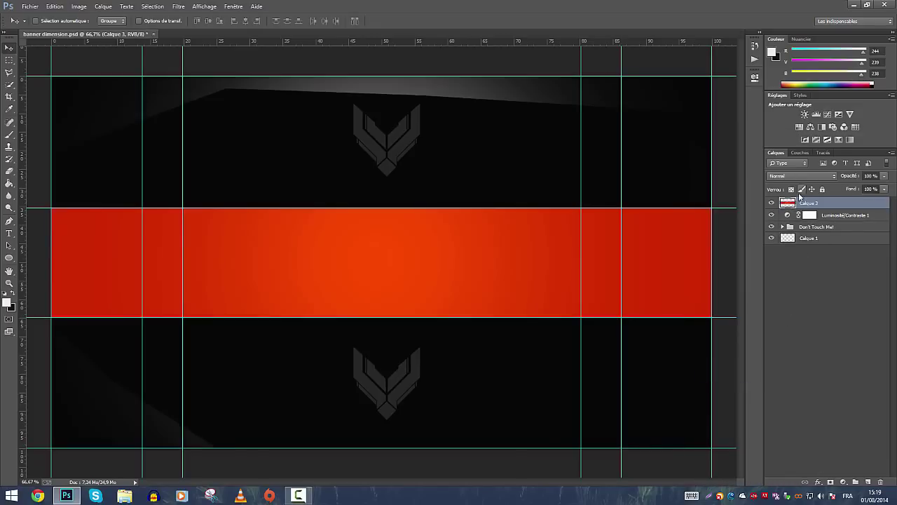
Rename the merged layer to 'Grand'.
{"action": "left_click", "coordinate": [804, 307]}
{"action": "double_click", "coordinate": [809, 203]}
{"action": "type", "text": "Gra"}
{"action": "type", "text": "nd"}
{"action": "key", "text": "Return"}
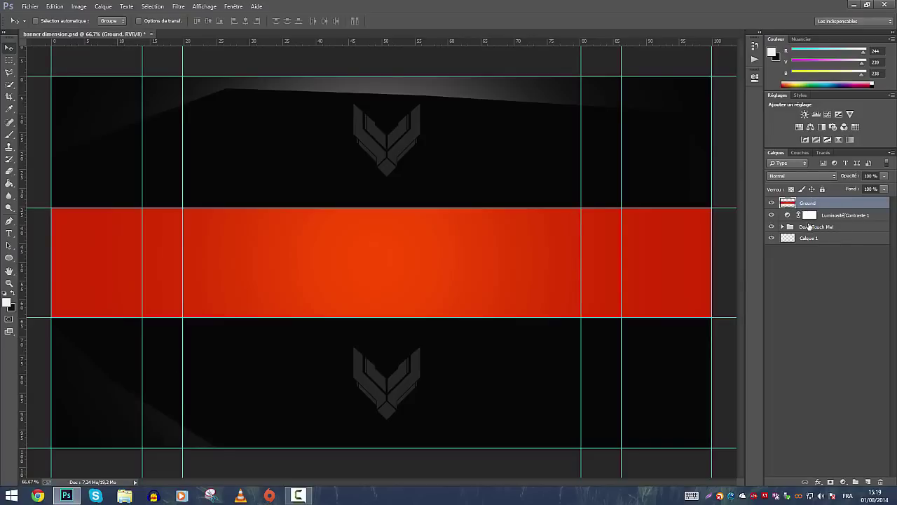
Delete the empty Calque 1 layer.
{"action": "left_click", "coordinate": [799, 239]}
{"action": "key", "text": "Delete"}
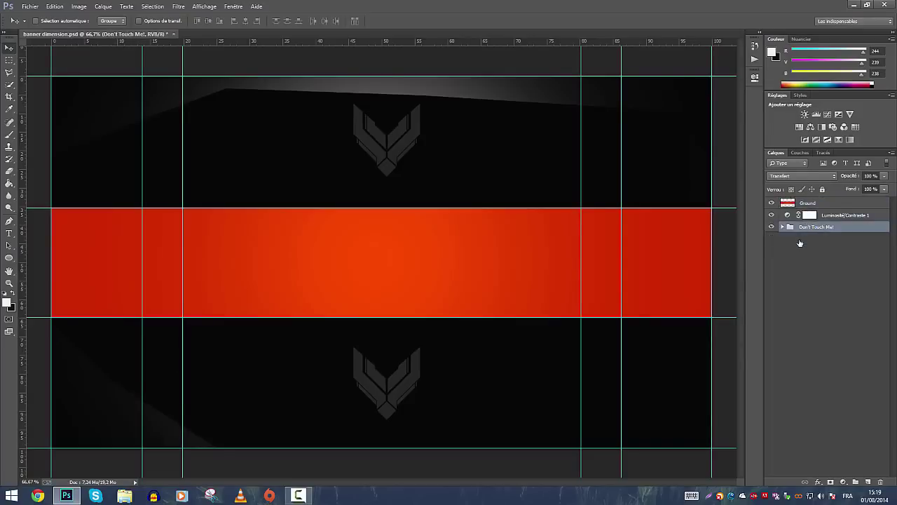
{"action": "left_click", "coordinate": [799, 253]}
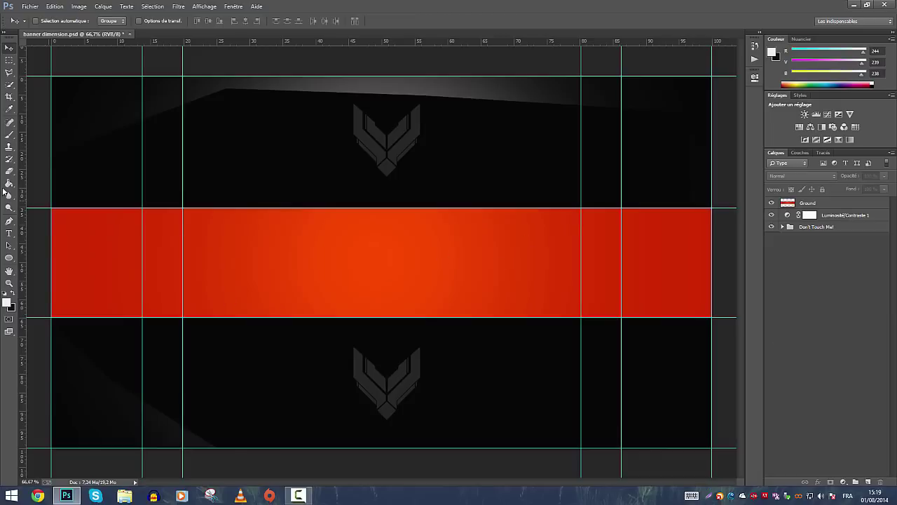
{"action": "left_click", "coordinate": [6, 303]}
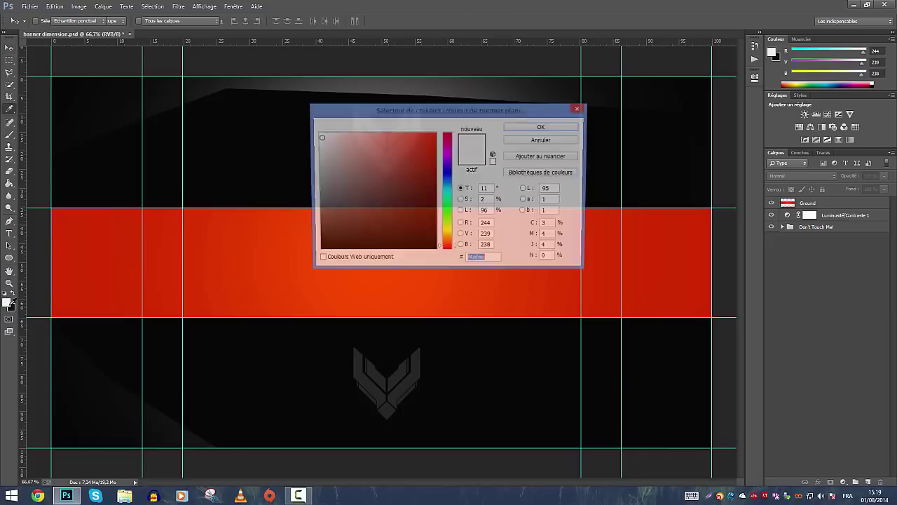
{"action": "left_click", "coordinate": [543, 127]}
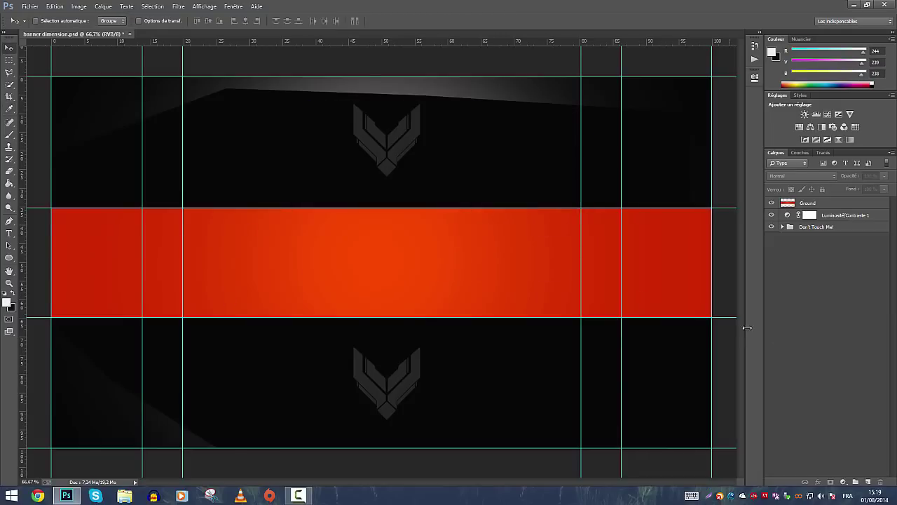
On a new layer, fill a long thin rectangular strip with dark red sampled from the band.
{"action": "left_click", "coordinate": [867, 482]}
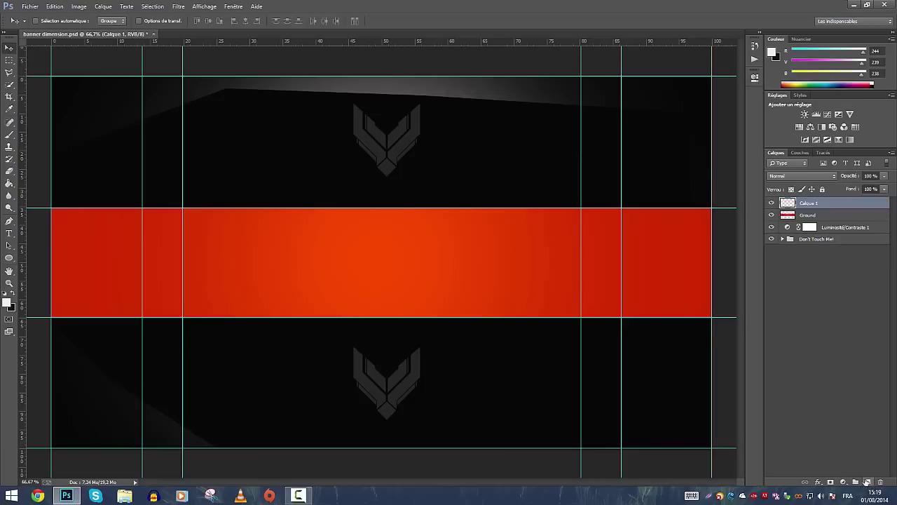
{"action": "left_click", "coordinate": [9, 62]}
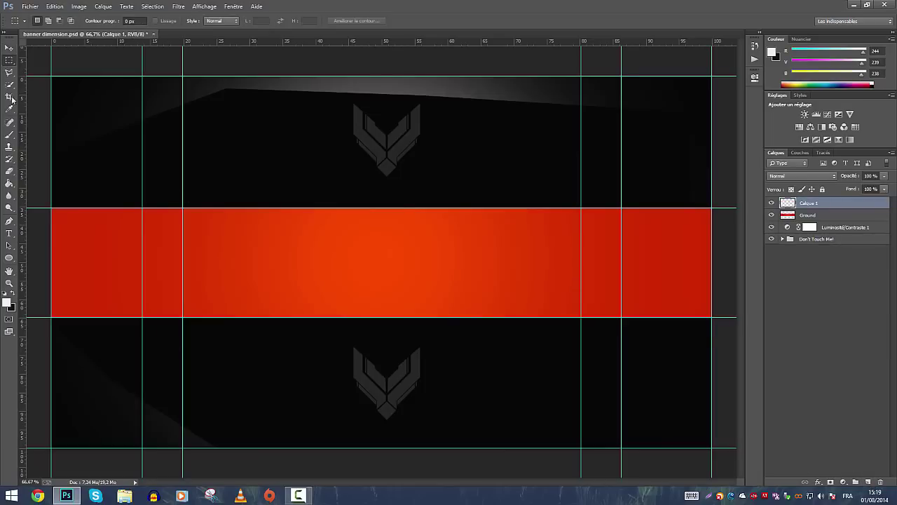
{"action": "left_click_drag", "start_coordinate": [50, 217], "coordinate": [357, 238]}
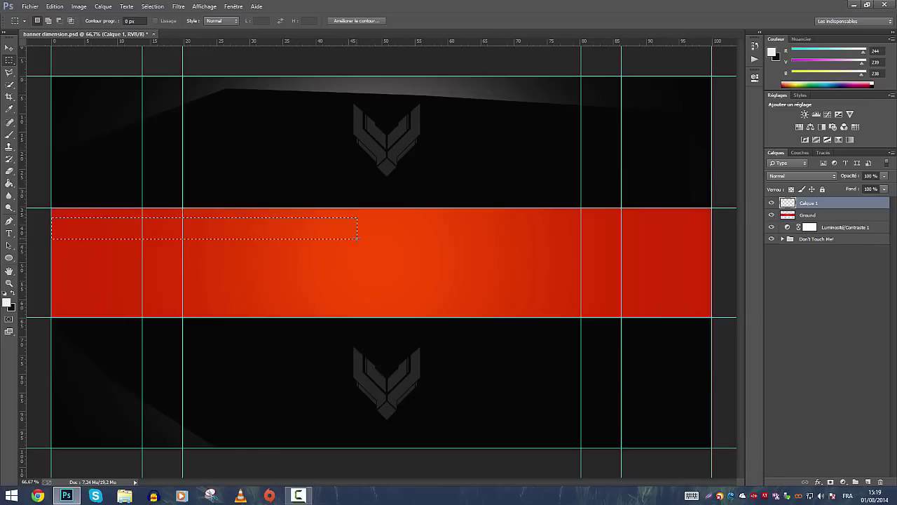
{"action": "left_click", "coordinate": [7, 303]}
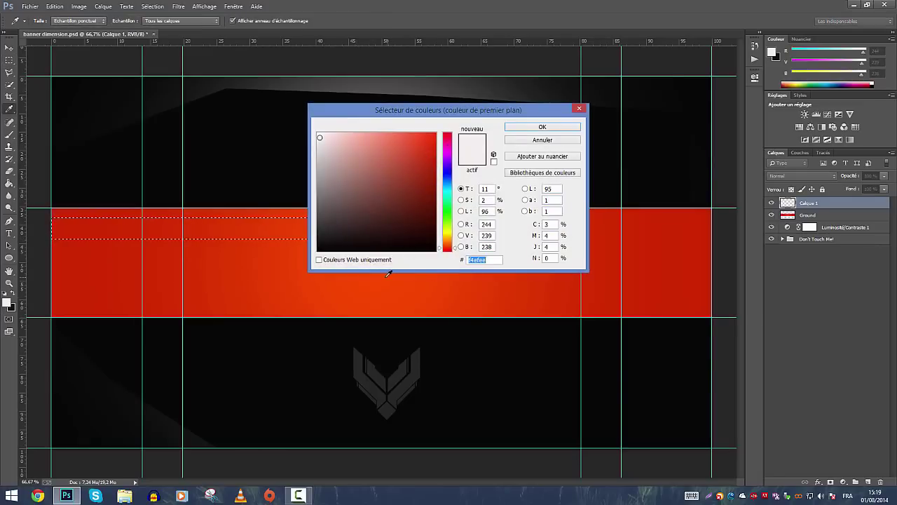
{"action": "left_click", "coordinate": [295, 255]}
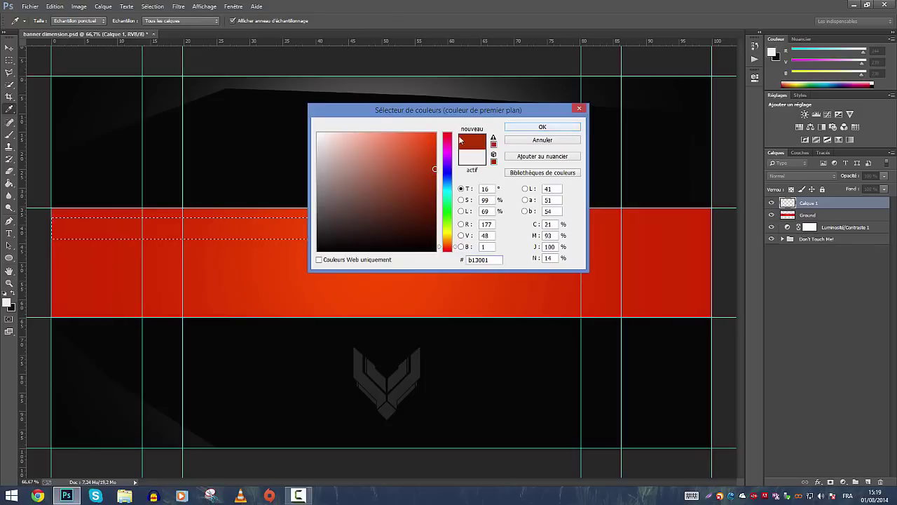
{"action": "left_click", "coordinate": [529, 126]}
{"action": "left_click", "coordinate": [9, 185]}
{"action": "left_click", "coordinate": [113, 232]}
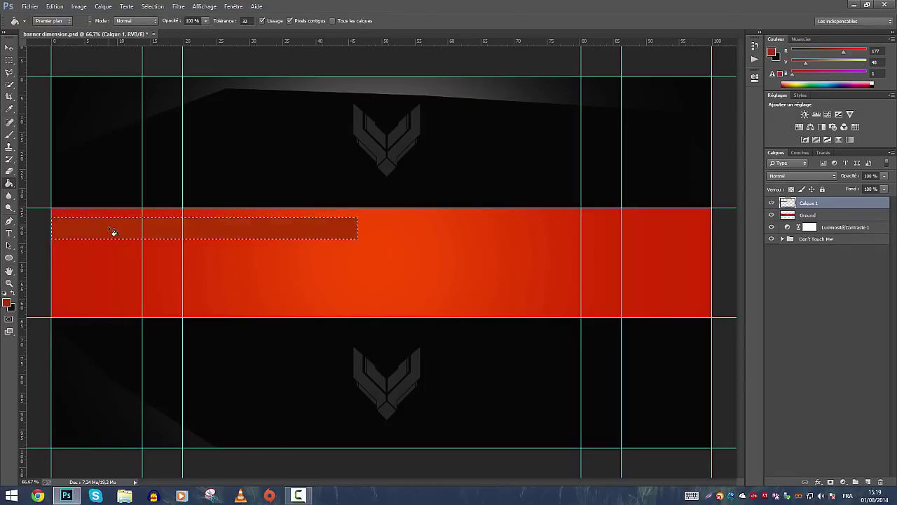
{"action": "key", "text": "ctrl+d"}
Set the bar layer to 70% opacity and rotate it about 23° diagonally across the band.
{"action": "left_click", "coordinate": [869, 176]}
{"action": "type", "text": "70"}
{"action": "key", "text": "Return"}
{"action": "left_click", "coordinate": [6, 48]}
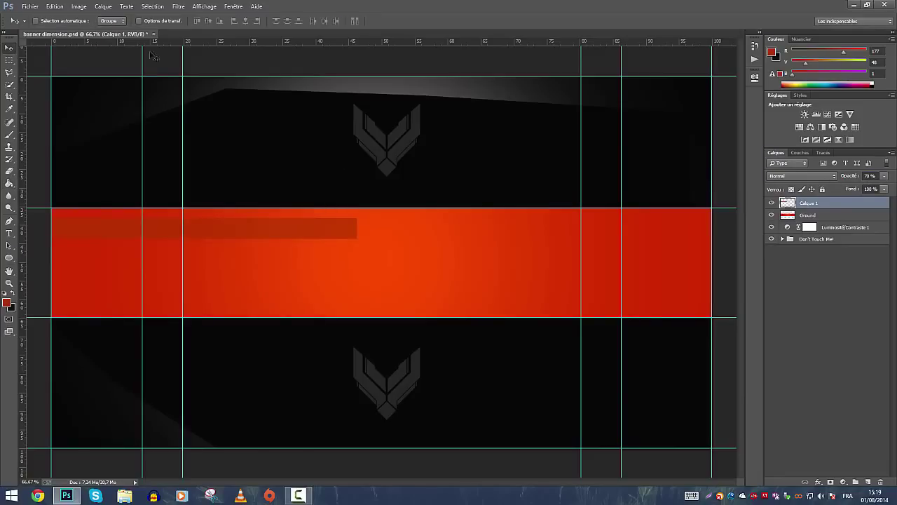
{"action": "key", "text": "ctrl+t"}
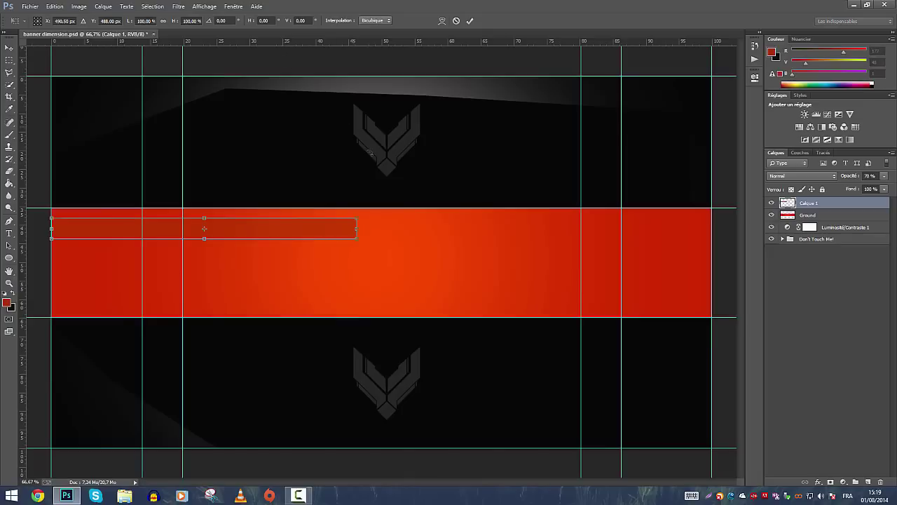
{"action": "left_click_drag", "start_coordinate": [370, 152], "coordinate": [384, 196]}
{"action": "left_click_drag", "start_coordinate": [308, 245], "coordinate": [403, 281]}
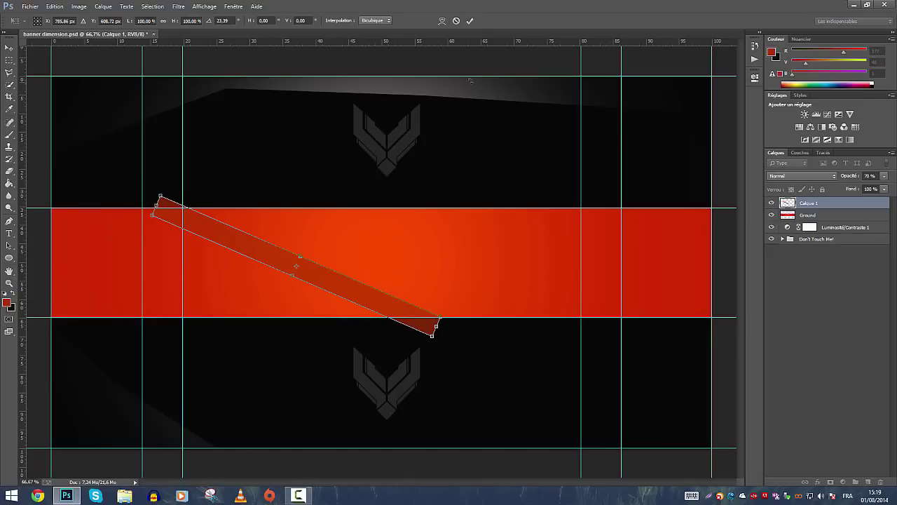
{"action": "left_click", "coordinate": [467, 23]}
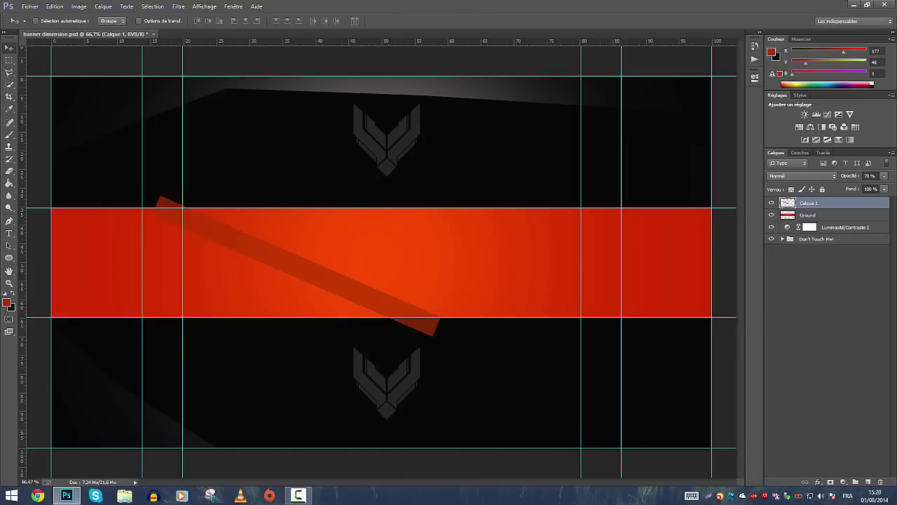
{"action": "key", "text": "super+d"}
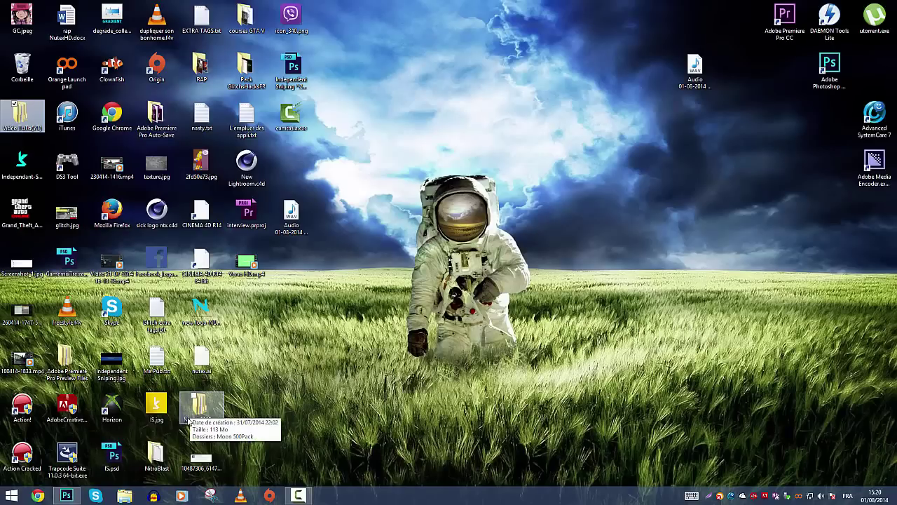
{"action": "double_click", "coordinate": [107, 351]}
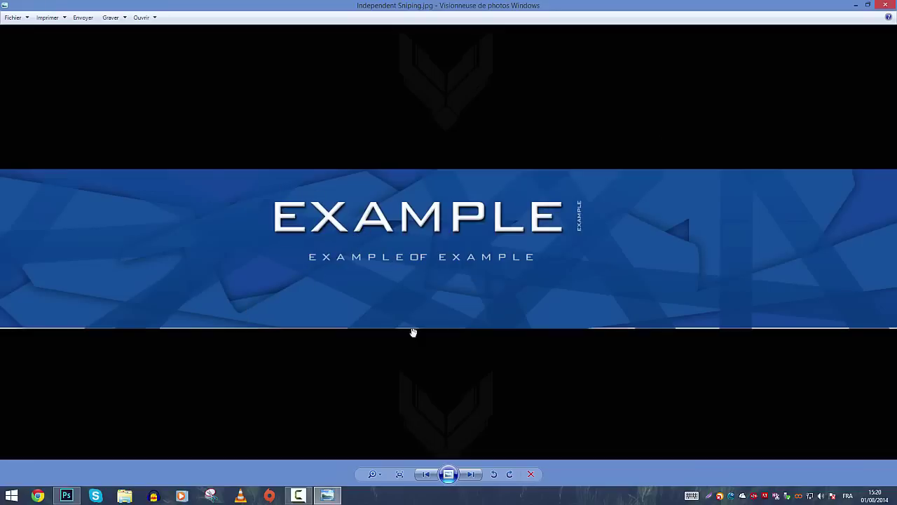
{"action": "key", "text": "Escape"}
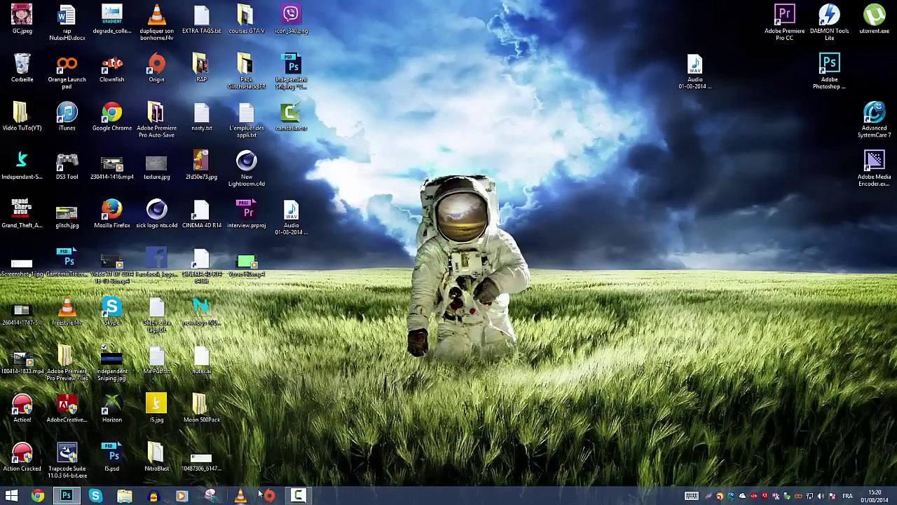
Select Calque 1 and all its bar copies and merge them into one layer.
{"action": "left_click", "coordinate": [66, 496]}
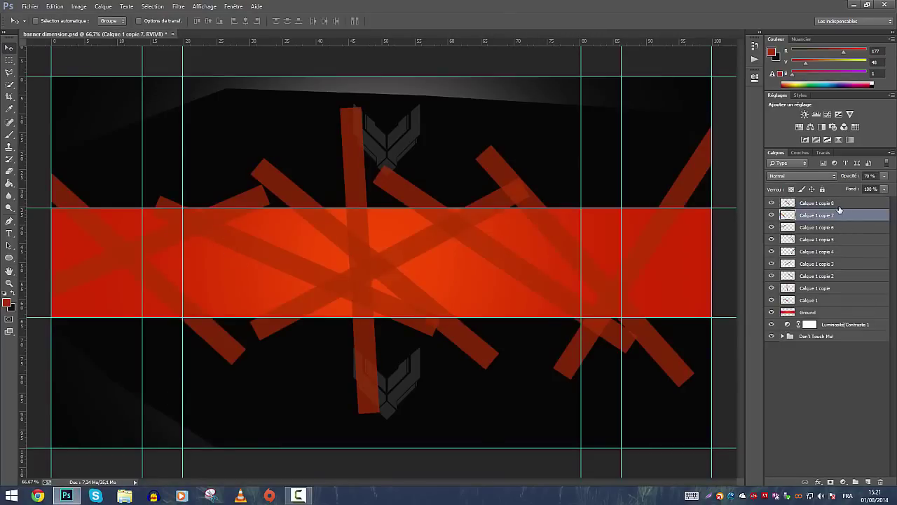
{"action": "left_click", "coordinate": [838, 203], "text": "ctrl"}
{"action": "left_click", "coordinate": [834, 227], "text": "ctrl"}
{"action": "left_click", "coordinate": [832, 239], "text": "ctrl"}
{"action": "left_click", "coordinate": [830, 239], "text": "ctrl"}
{"action": "left_click", "coordinate": [829, 251], "text": "ctrl"}
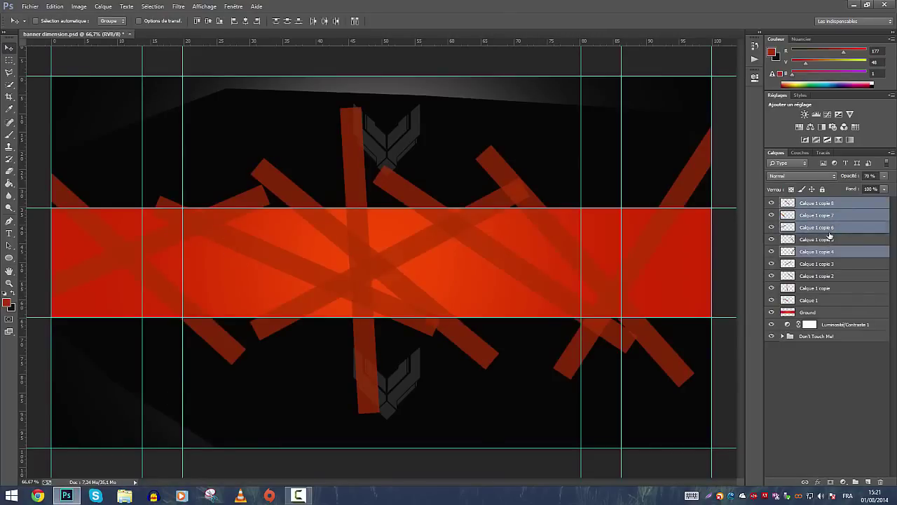
{"action": "left_click", "coordinate": [830, 239], "text": "ctrl"}
{"action": "left_click", "coordinate": [831, 264], "text": "ctrl"}
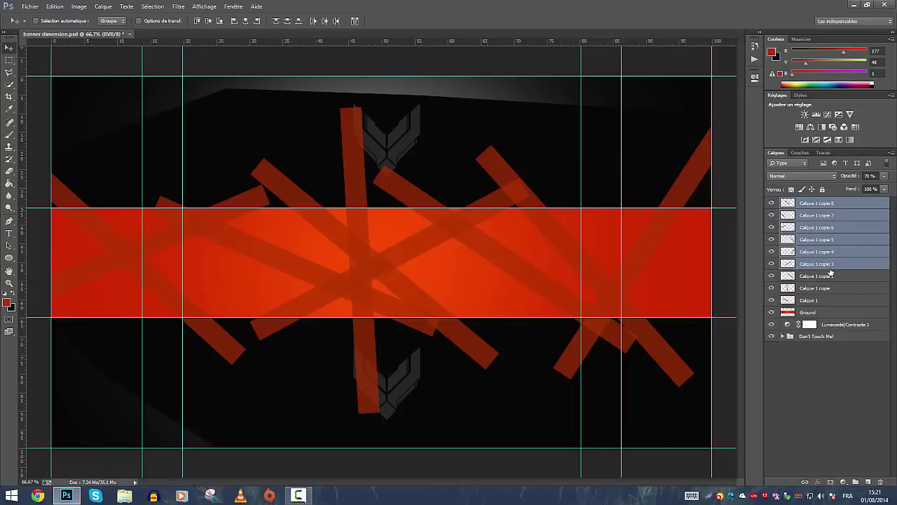
{"action": "left_click", "coordinate": [827, 275], "text": "ctrl"}
{"action": "left_click", "coordinate": [818, 288], "text": "ctrl"}
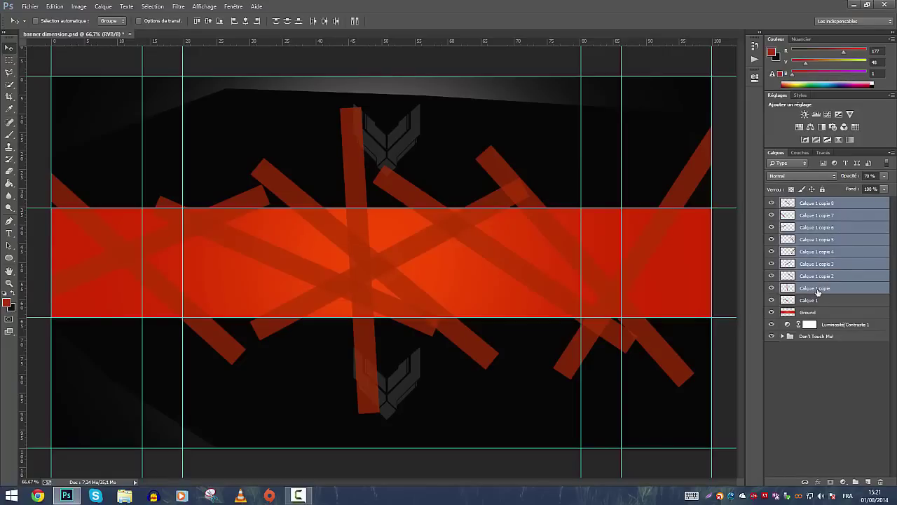
{"action": "left_click", "coordinate": [813, 300], "text": "ctrl"}
{"action": "right_click", "coordinate": [821, 281]}
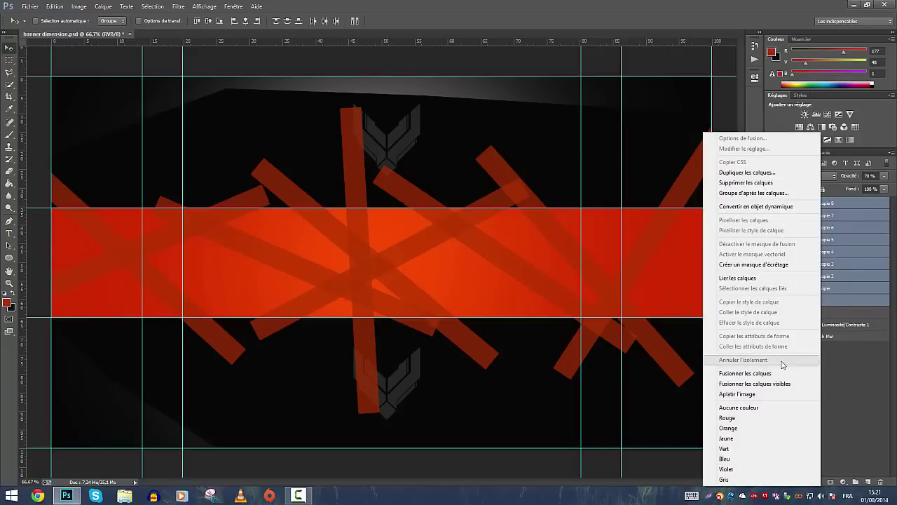
{"action": "left_click", "coordinate": [745, 373]}
Delete the bar parts below the red band with a Polygonal Lasso selection.
{"action": "left_click", "coordinate": [10, 72]}
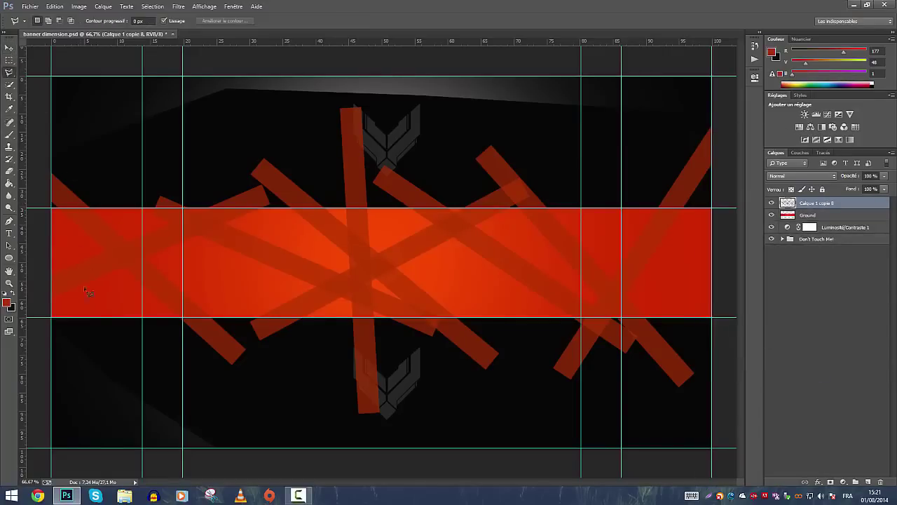
{"action": "left_click", "coordinate": [91, 317]}
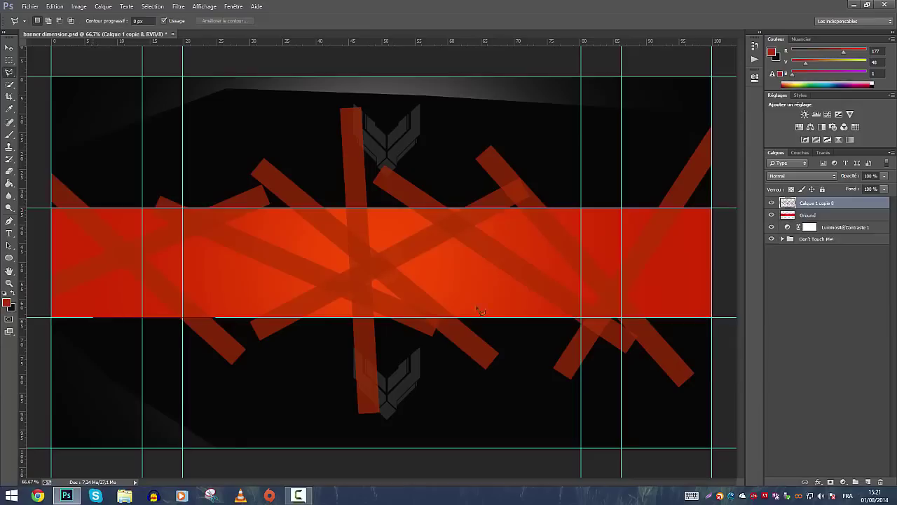
{"action": "left_click", "coordinate": [712, 317]}
{"action": "left_click", "coordinate": [712, 424]}
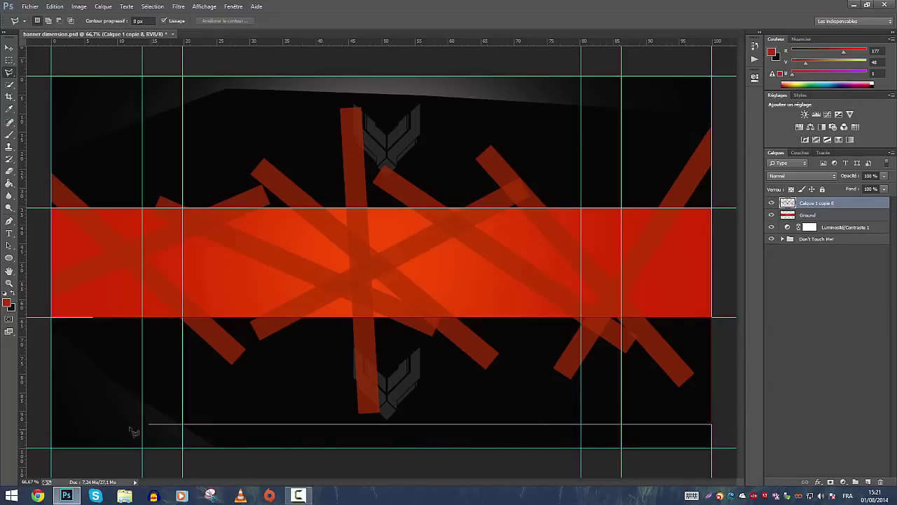
{"action": "left_click", "coordinate": [107, 424]}
{"action": "left_click", "coordinate": [92, 317]}
{"action": "key", "text": "Delete"}
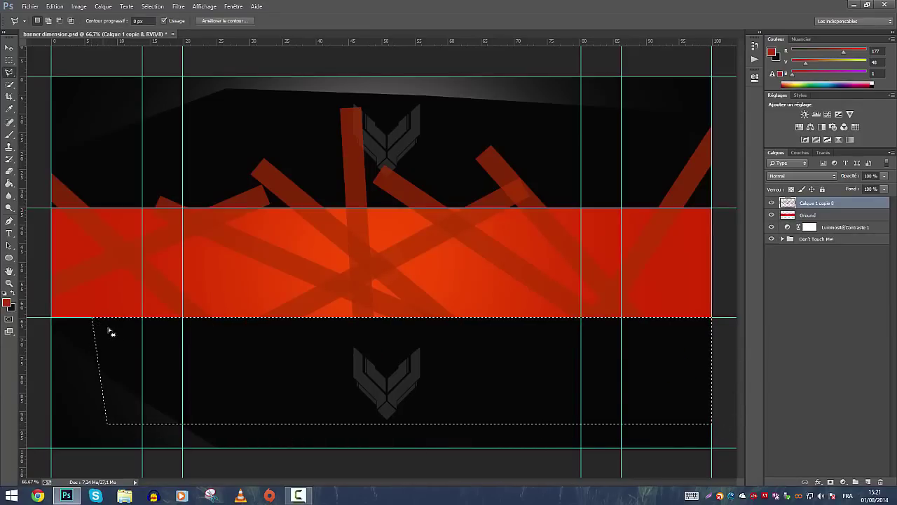
{"action": "key", "text": "ctrl+d"}
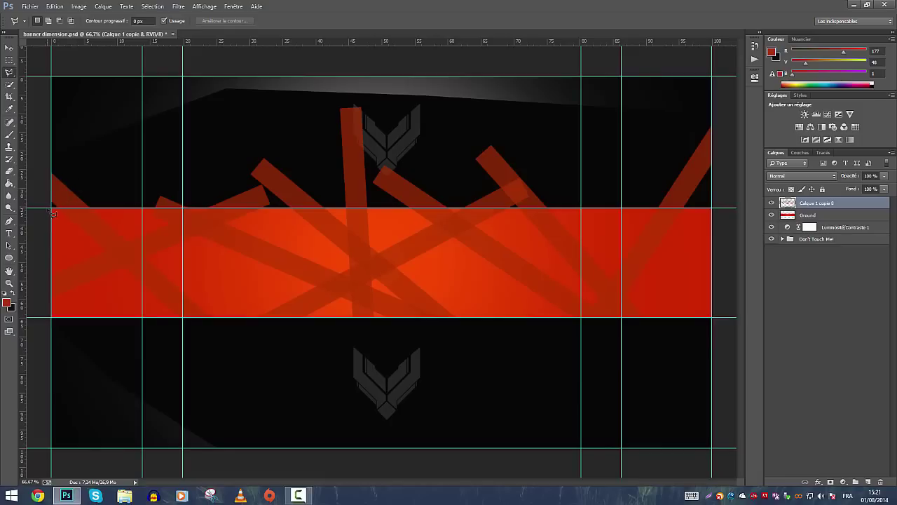
Delete the bar parts above the red band with a Polygonal Lasso selection.
{"action": "left_click", "coordinate": [734, 208]}
{"action": "left_click", "coordinate": [732, 111]}
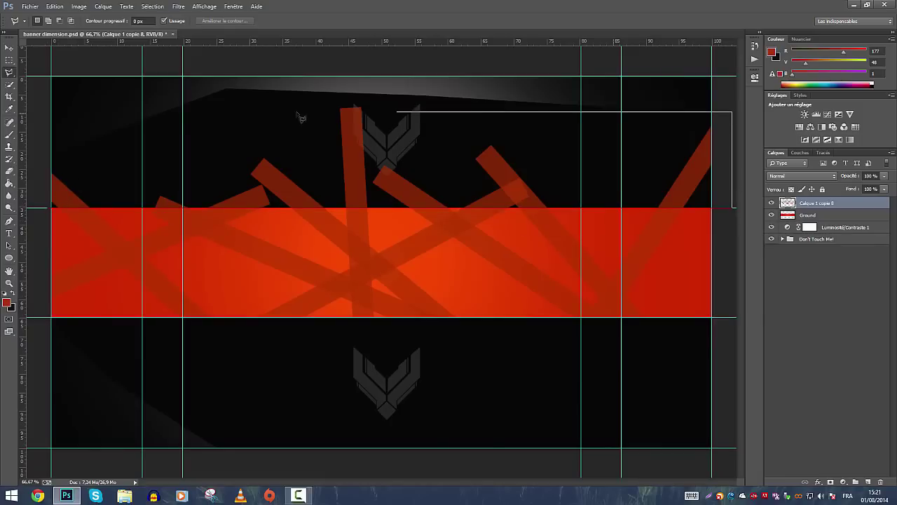
{"action": "left_click", "coordinate": [393, 93]}
{"action": "left_click", "coordinate": [184, 102]}
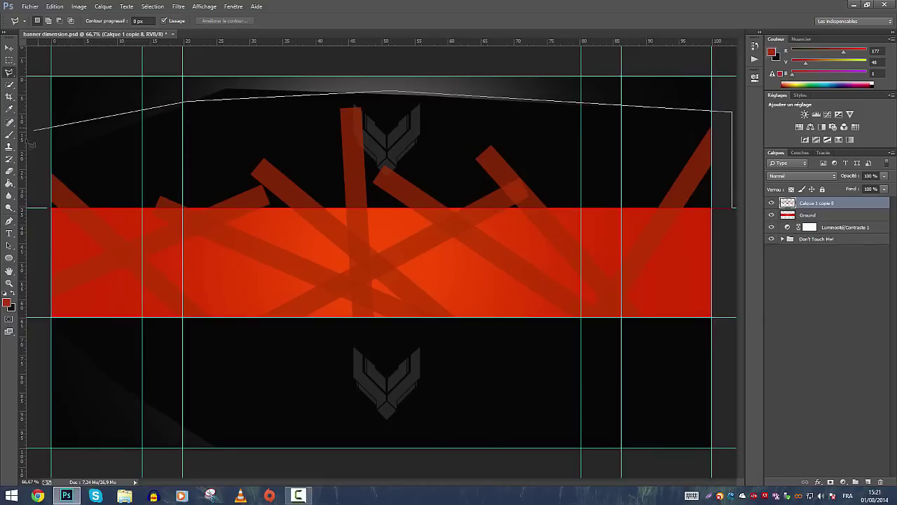
{"action": "left_click", "coordinate": [26, 134]}
{"action": "left_click", "coordinate": [26, 182]}
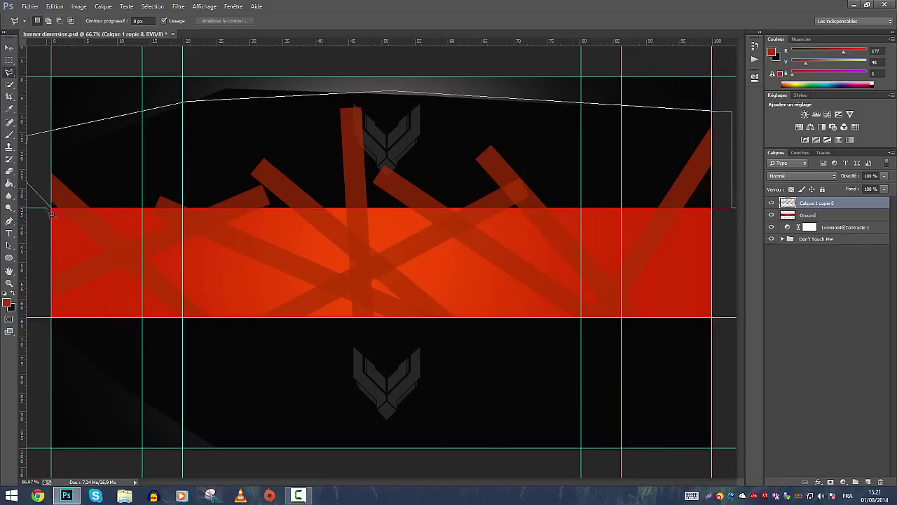
{"action": "double_click", "coordinate": [52, 210]}
{"action": "key", "text": "Delete"}
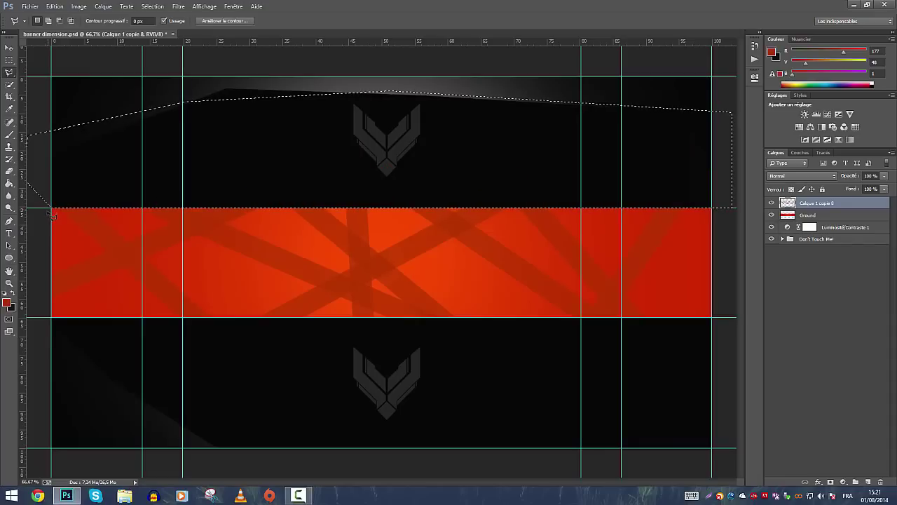
{"action": "key", "text": "ctrl+d"}
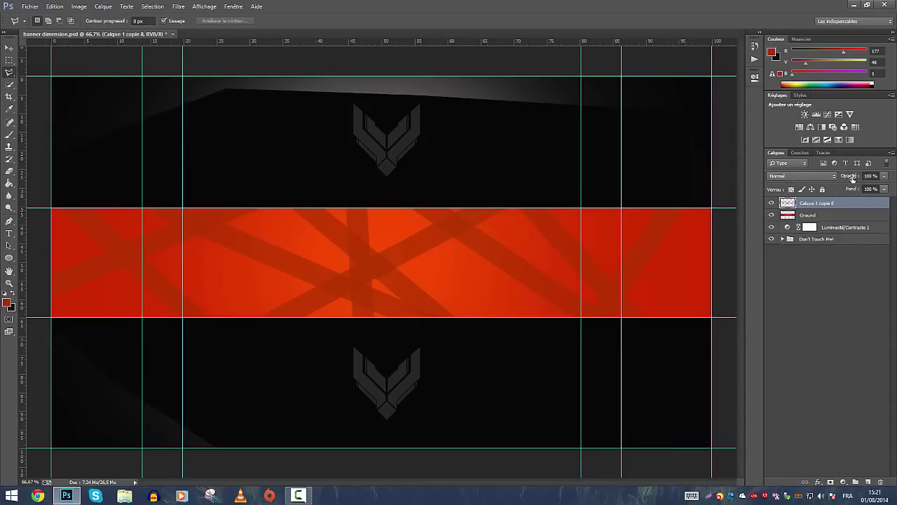
Set the merged bars layer opacity to 70%.
{"action": "left_click", "coordinate": [852, 179]}
{"action": "left_click", "coordinate": [852, 179]}
{"action": "type", "text": "70"}
{"action": "key", "text": "Return"}
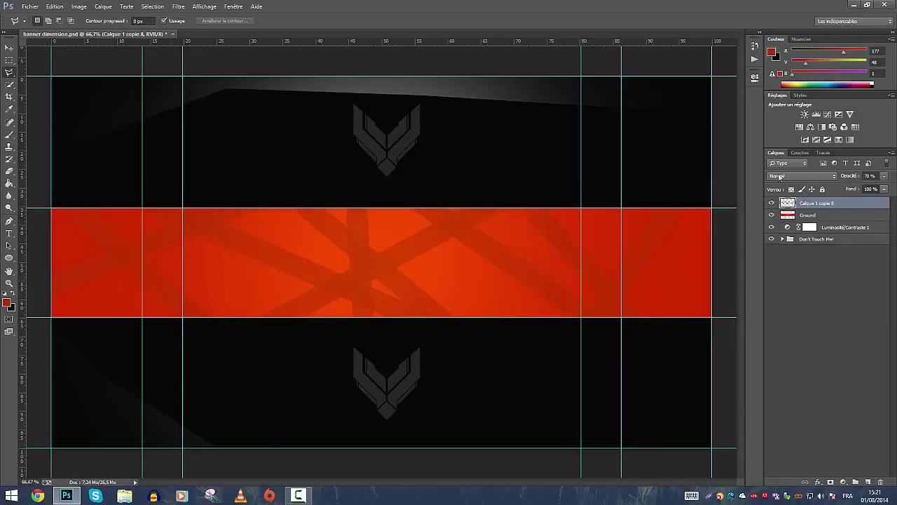
{"action": "left_click", "coordinate": [9, 47]}
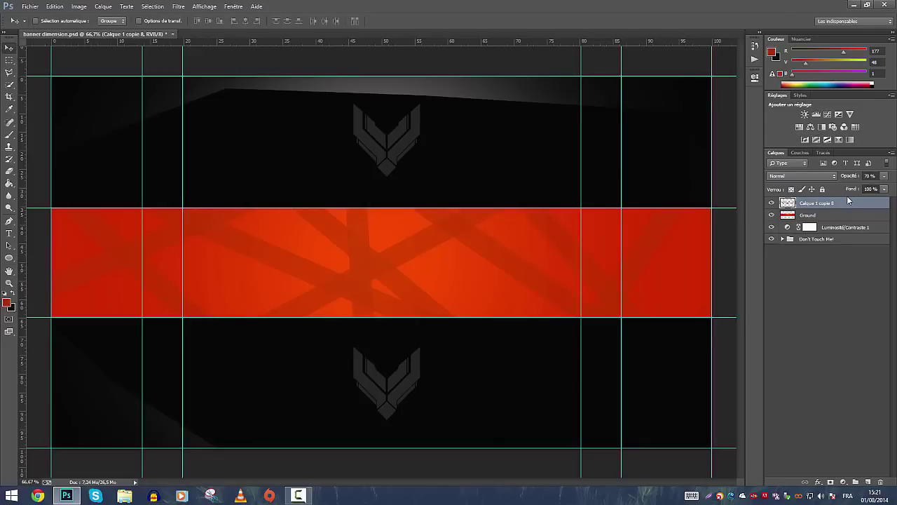
Add a gradient overlay to the bars layer at 15% opacity in Incrustation blend mode.
{"action": "double_click", "coordinate": [852, 206]}
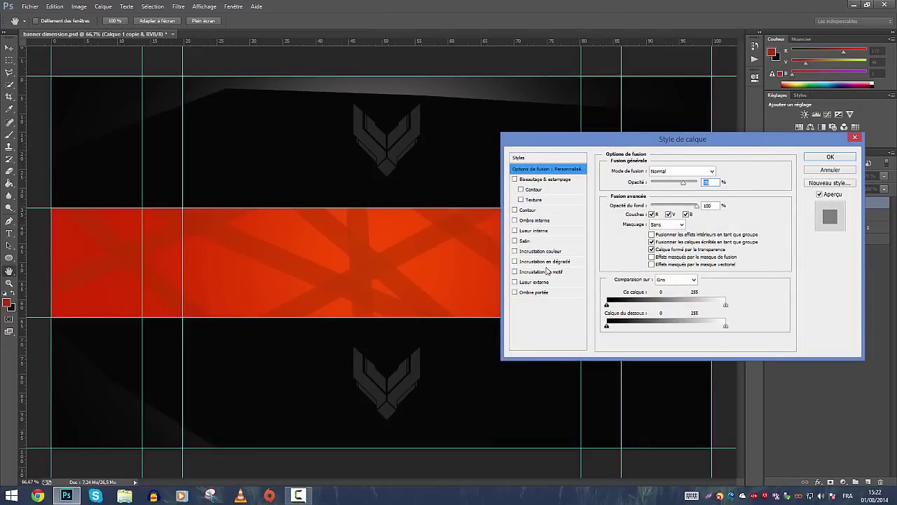
{"action": "left_click_drag", "start_coordinate": [579, 147], "coordinate": [220, 51]}
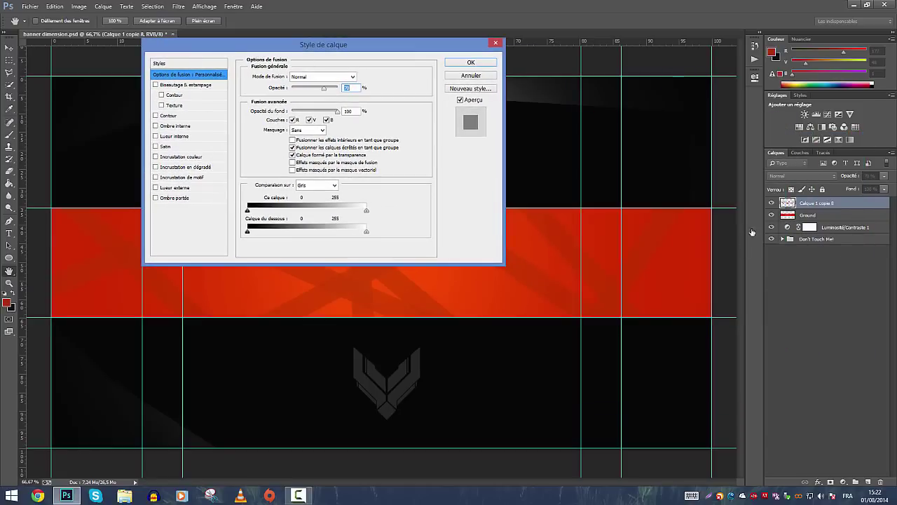
{"action": "left_click", "coordinate": [192, 167]}
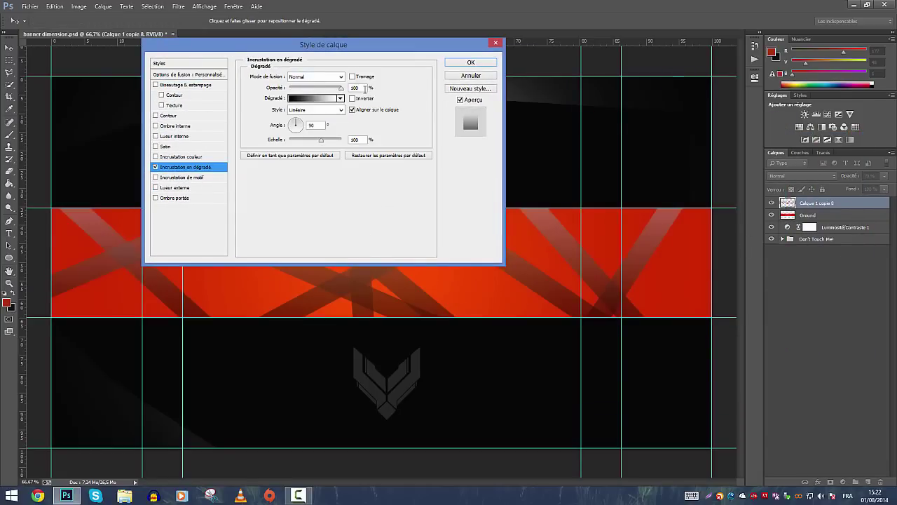
{"action": "left_click", "coordinate": [341, 89]}
{"action": "type", "text": "15"}
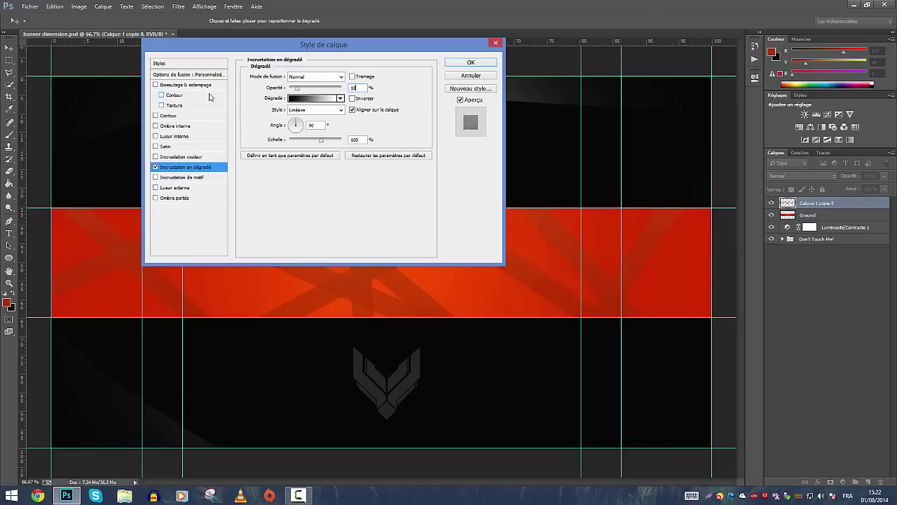
{"action": "left_click", "coordinate": [309, 80]}
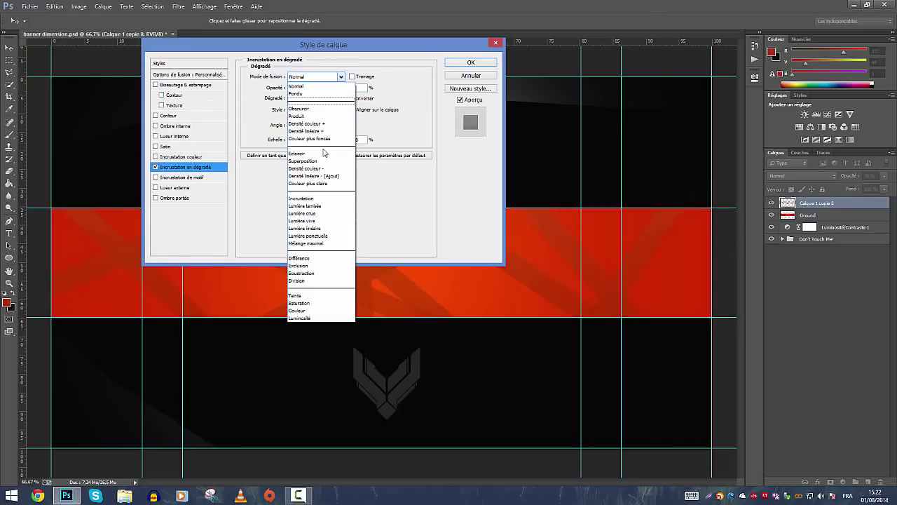
{"action": "left_click", "coordinate": [315, 201]}
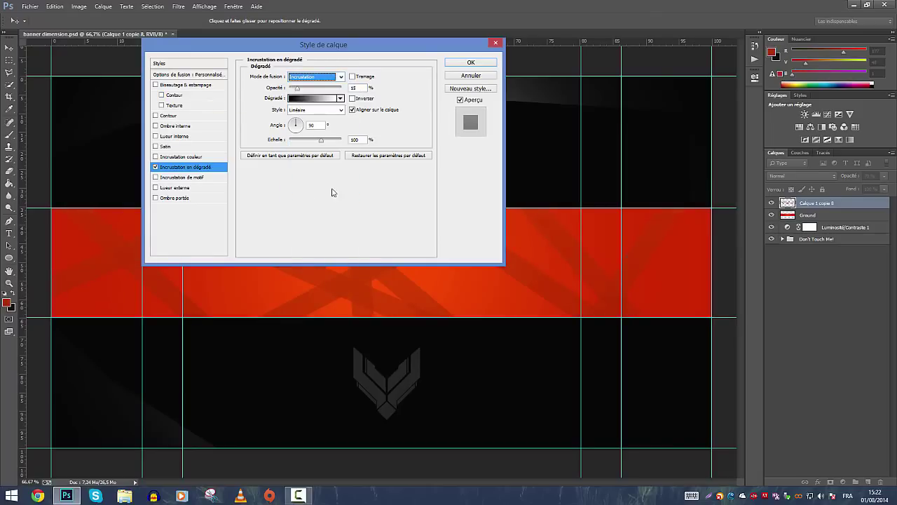
{"action": "left_click", "coordinate": [467, 62]}
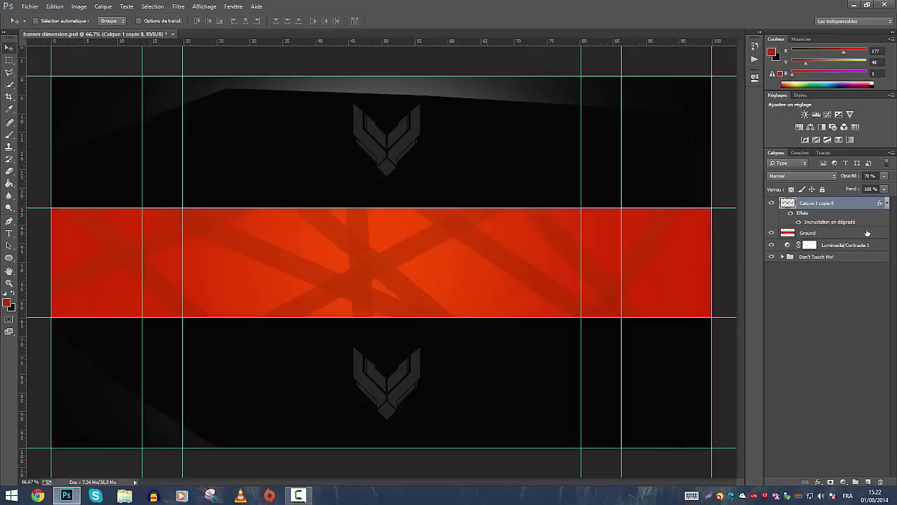
With the Pen tool, select the Ground layer and add an empty layer above it.
{"action": "left_click", "coordinate": [887, 203]}
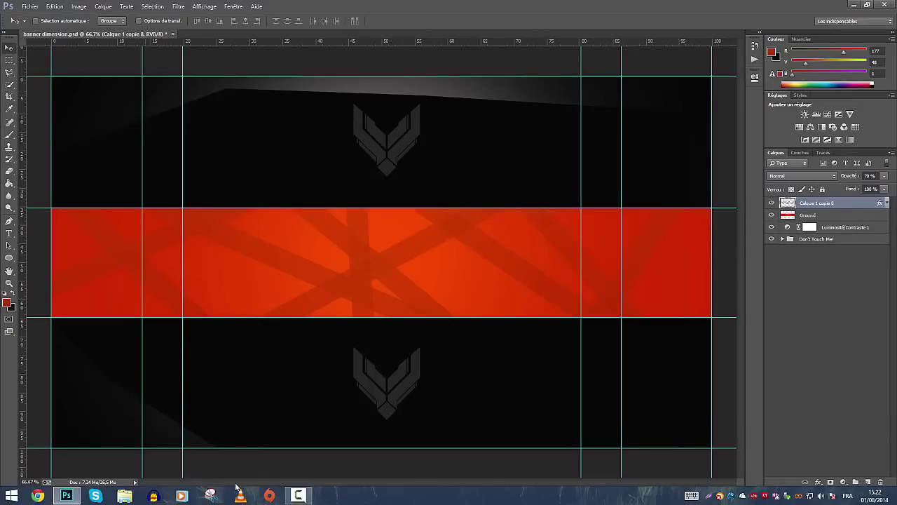
{"action": "left_click", "coordinate": [298, 495]}
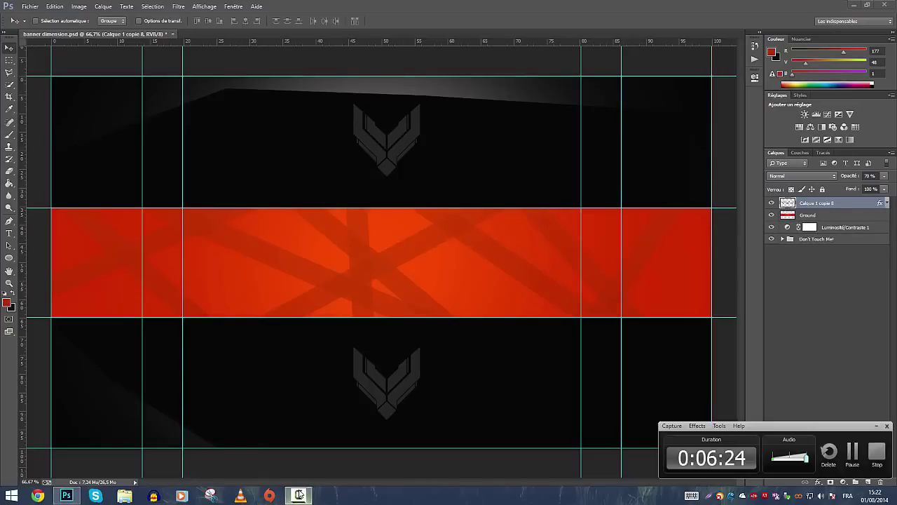
{"action": "left_click", "coordinate": [875, 426]}
{"action": "left_click", "coordinate": [842, 332]}
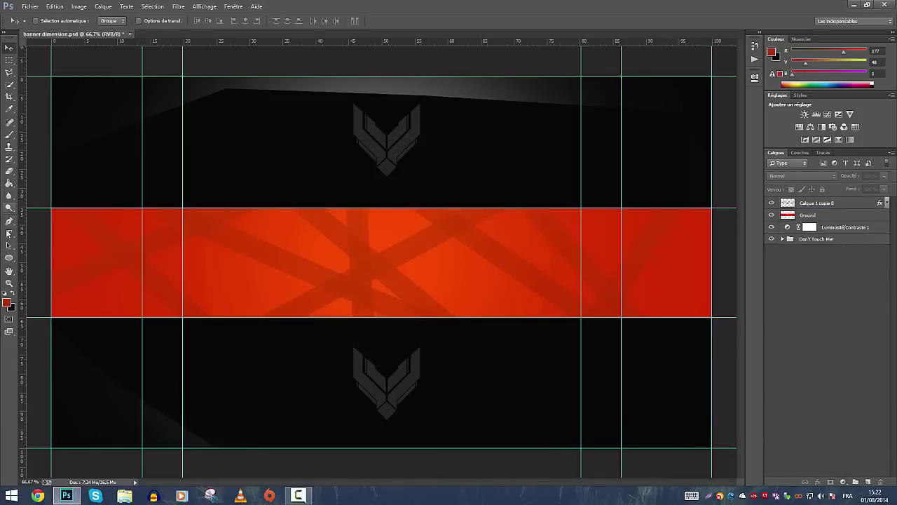
{"action": "left_click", "coordinate": [9, 221]}
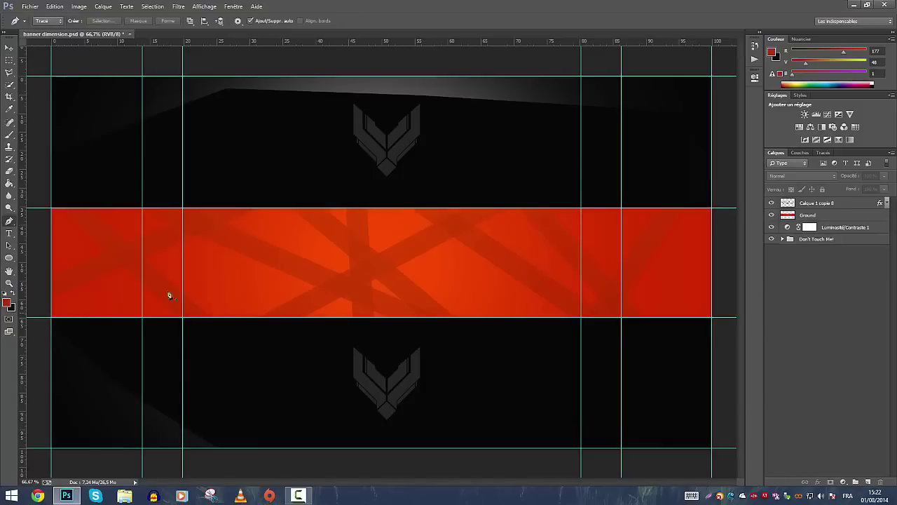
{"action": "left_click", "coordinate": [862, 218]}
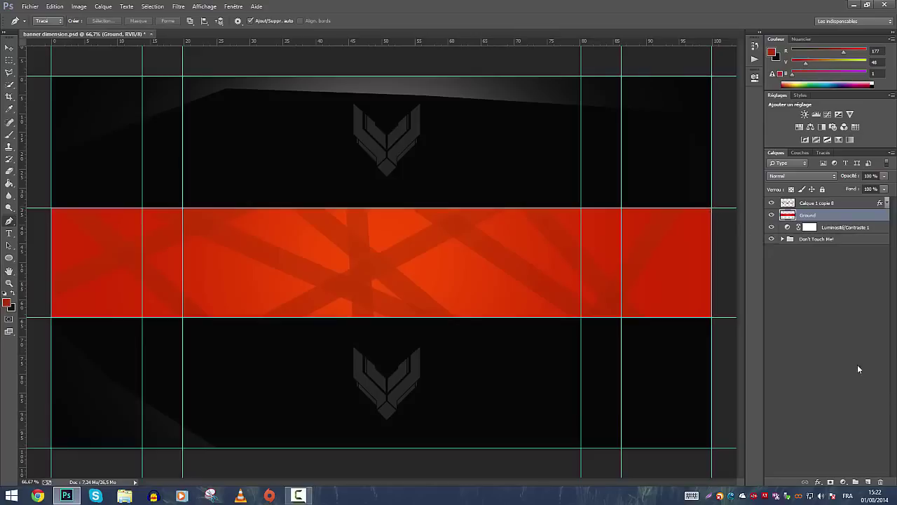
{"action": "left_click", "coordinate": [867, 482]}
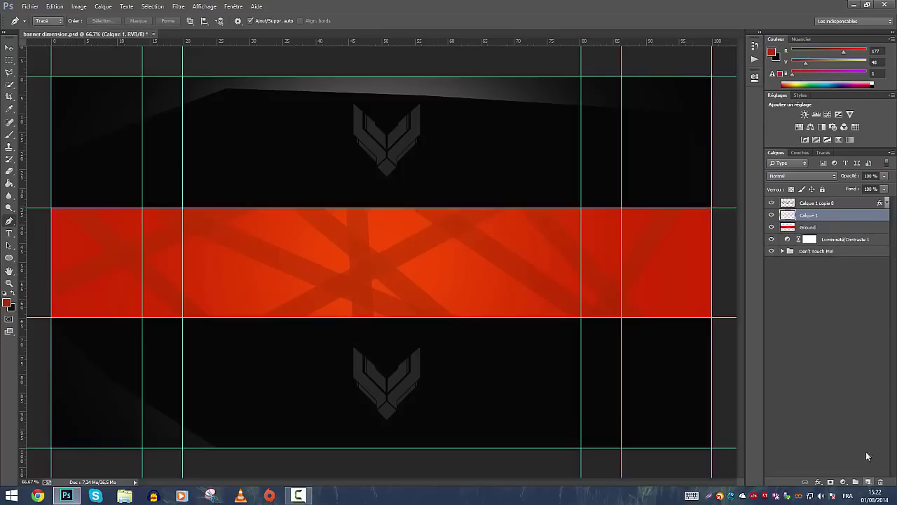
Draw a first closed angular path from the red band's top-right corner.
{"action": "left_click", "coordinate": [712, 208]}
{"action": "left_click", "coordinate": [630, 278]}
{"action": "left_click", "coordinate": [533, 290]}
{"action": "left_click", "coordinate": [581, 233]}
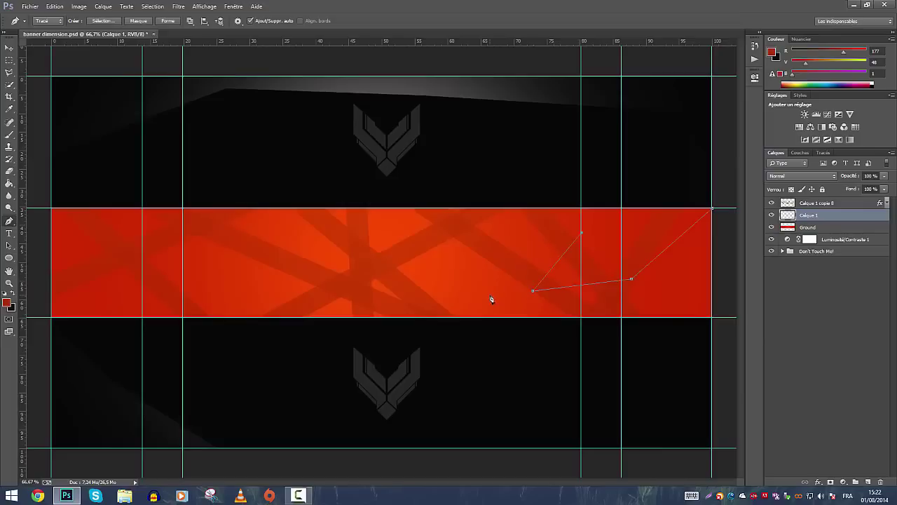
{"action": "left_click", "coordinate": [374, 290]}
{"action": "left_click", "coordinate": [458, 223]}
{"action": "left_click", "coordinate": [569, 132]}
{"action": "left_click", "coordinate": [712, 208]}
Discard the first path and delete the unneeded empty layer.
{"action": "right_click", "coordinate": [696, 213]}
{"action": "left_click", "coordinate": [837, 234]}
{"action": "left_click", "coordinate": [813, 229]}
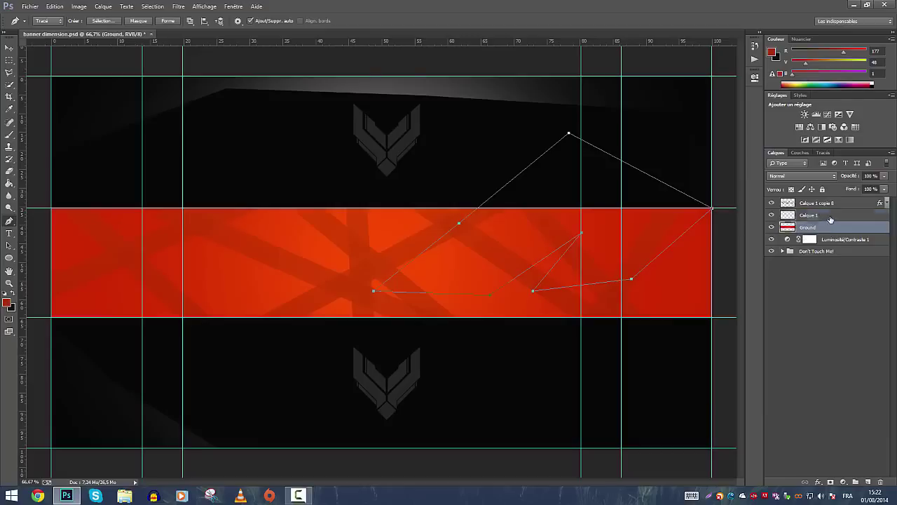
{"action": "left_click", "coordinate": [820, 215]}
{"action": "key", "text": "Return"}
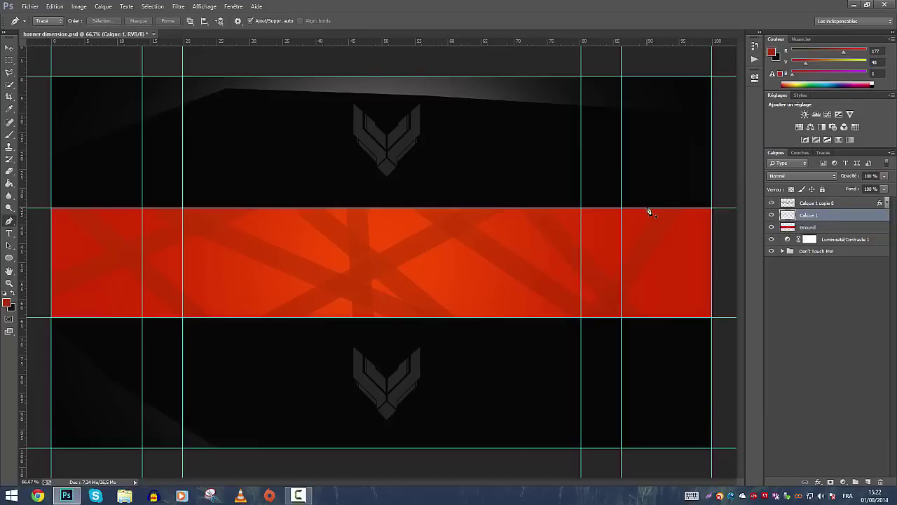
{"action": "key", "text": "Delete"}
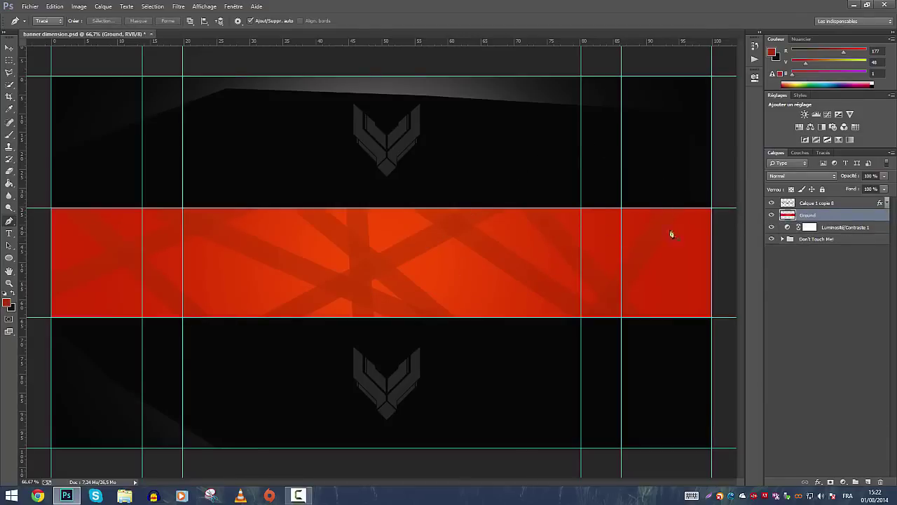
Redraw a closed angular path starting at the band's top-right corner.
{"action": "left_click", "coordinate": [711, 208]}
{"action": "left_click", "coordinate": [675, 265]}
{"action": "left_click", "coordinate": [616, 271]}
{"action": "left_click", "coordinate": [527, 284]}
{"action": "left_click", "coordinate": [550, 246]}
{"action": "left_click", "coordinate": [581, 215]}
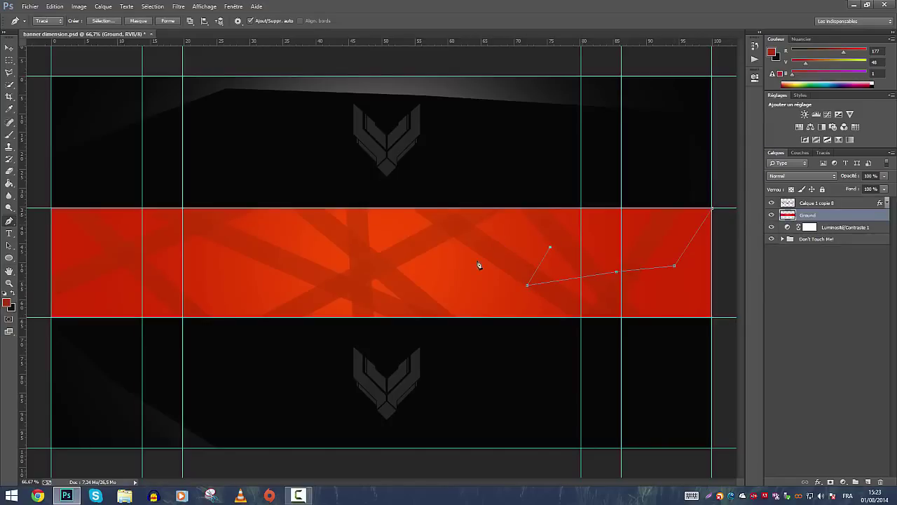
{"action": "left_click", "coordinate": [479, 257]}
{"action": "left_click", "coordinate": [414, 255]}
{"action": "left_click", "coordinate": [553, 147]}
{"action": "left_click", "coordinate": [712, 208]}
Turn the path into a selection and copy it onto new layer Calque 1.
{"action": "right_click", "coordinate": [559, 210]}
{"action": "left_click", "coordinate": [615, 251]}
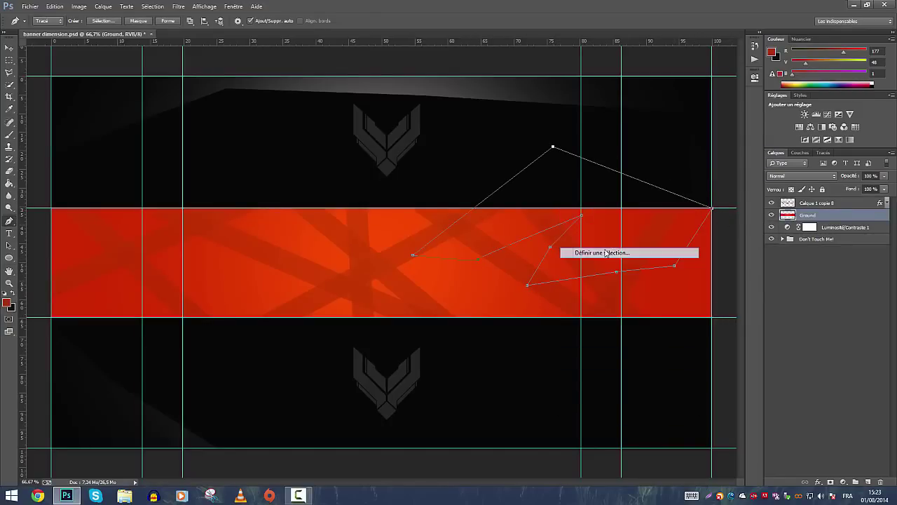
{"action": "left_click", "coordinate": [514, 148]}
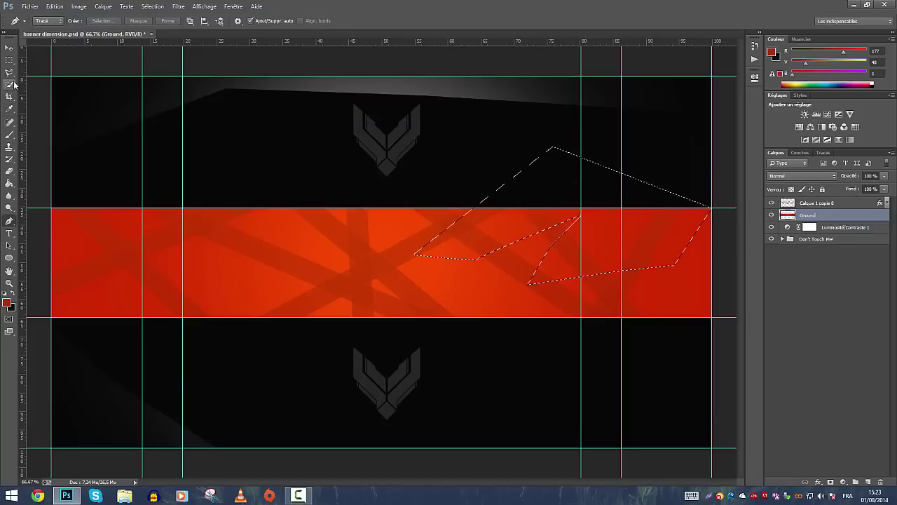
{"action": "left_click", "coordinate": [9, 61]}
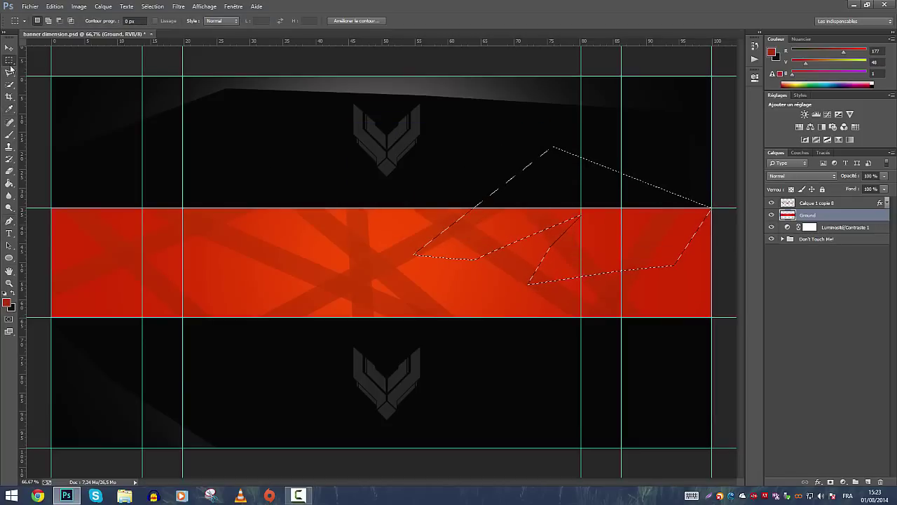
{"action": "right_click", "coordinate": [637, 244]}
{"action": "left_click", "coordinate": [686, 318]}
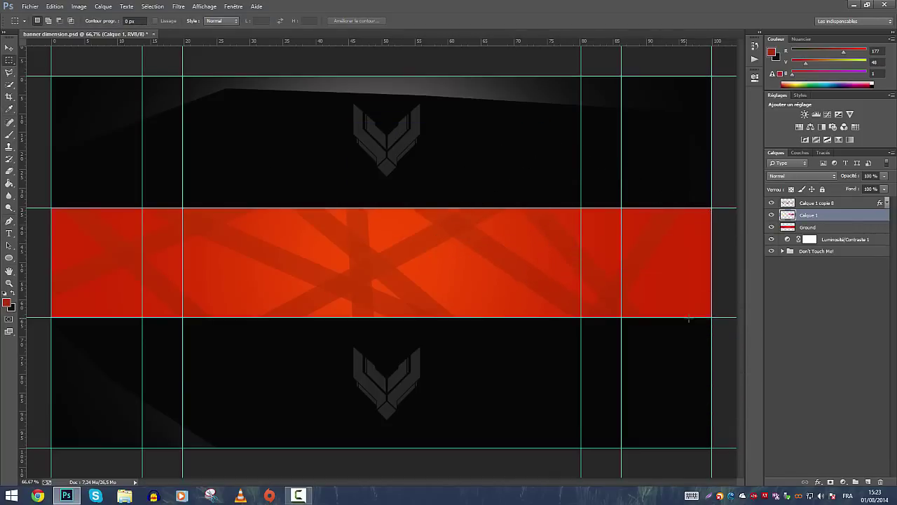
{"action": "left_click", "coordinate": [10, 47]}
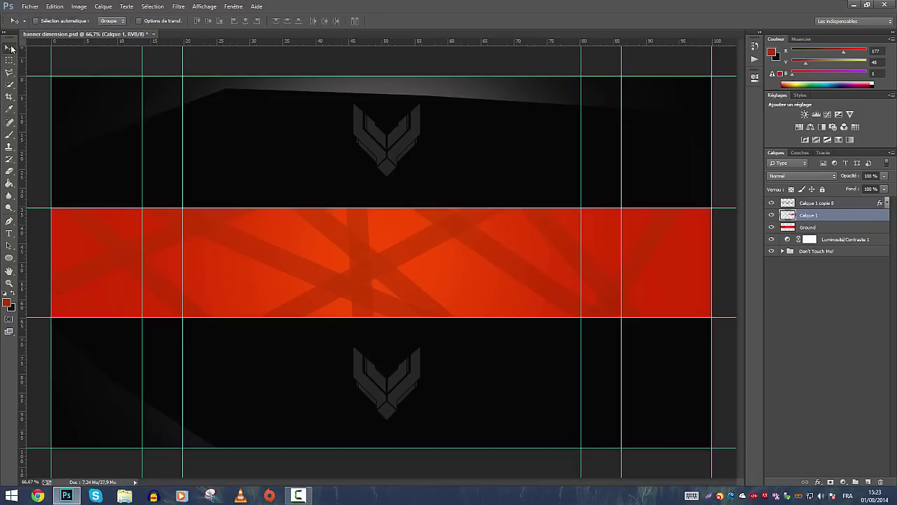
Add a drop shadow to Calque 1 with spread 5 and an adjusted size.
{"action": "double_click", "coordinate": [859, 218]}
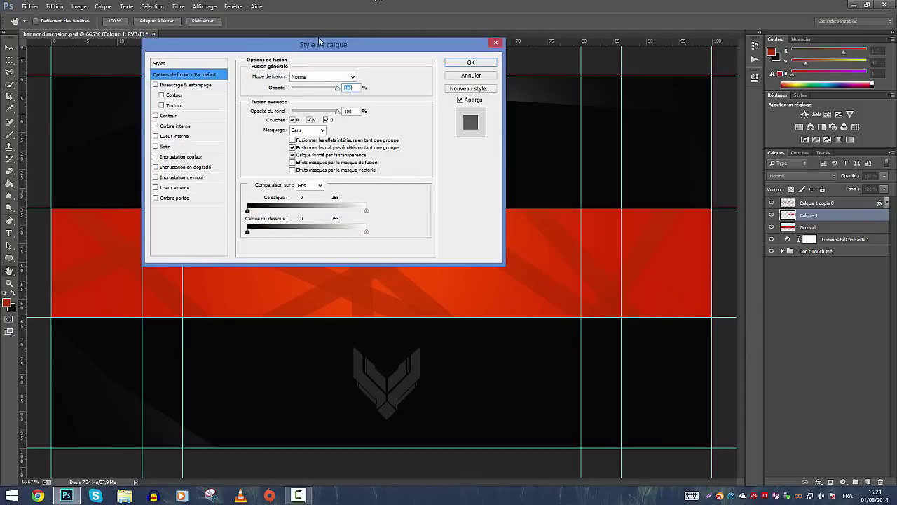
{"action": "left_click_drag", "start_coordinate": [319, 42], "coordinate": [235, 17]}
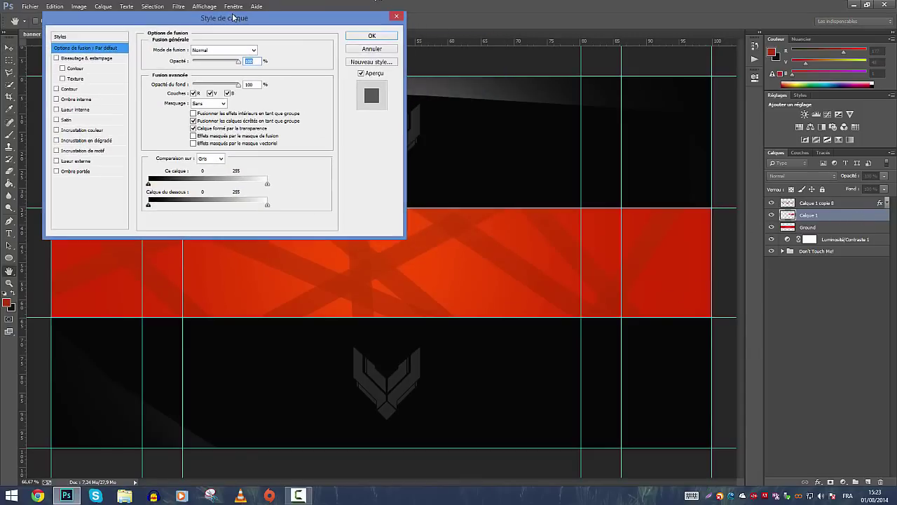
{"action": "left_click", "coordinate": [77, 172]}
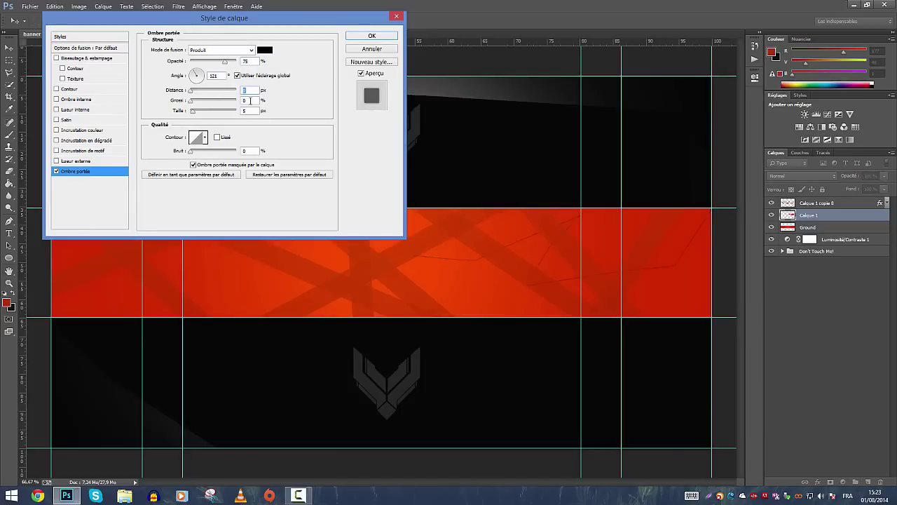
{"action": "type", "text": "5"}
{"action": "key", "text": "Tab"}
{"action": "key", "text": "Up"}
{"action": "key", "text": "Up"}
{"action": "key", "text": "Up"}
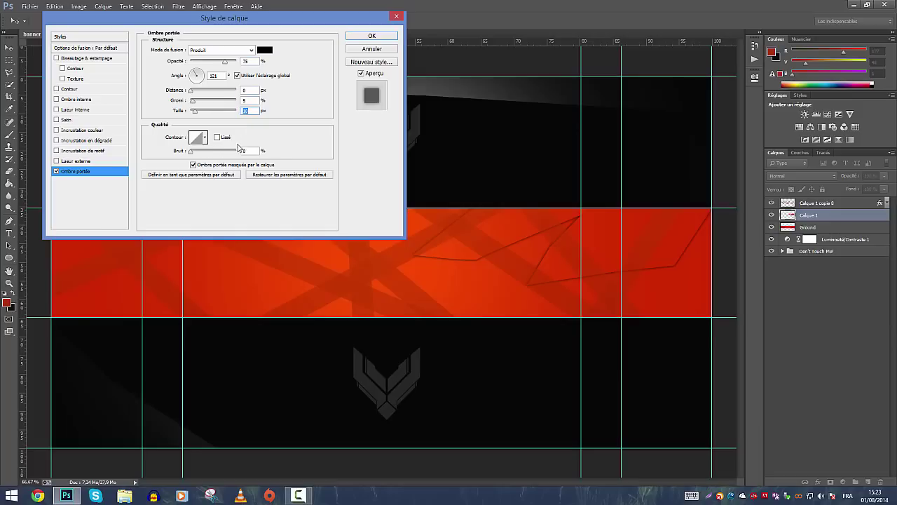
{"action": "left_click", "coordinate": [372, 37]}
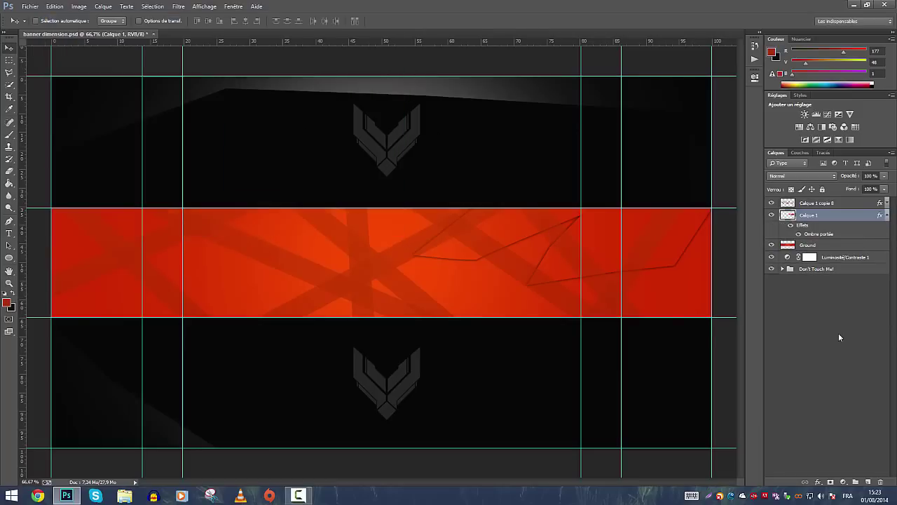
{"action": "left_click", "coordinate": [886, 218]}
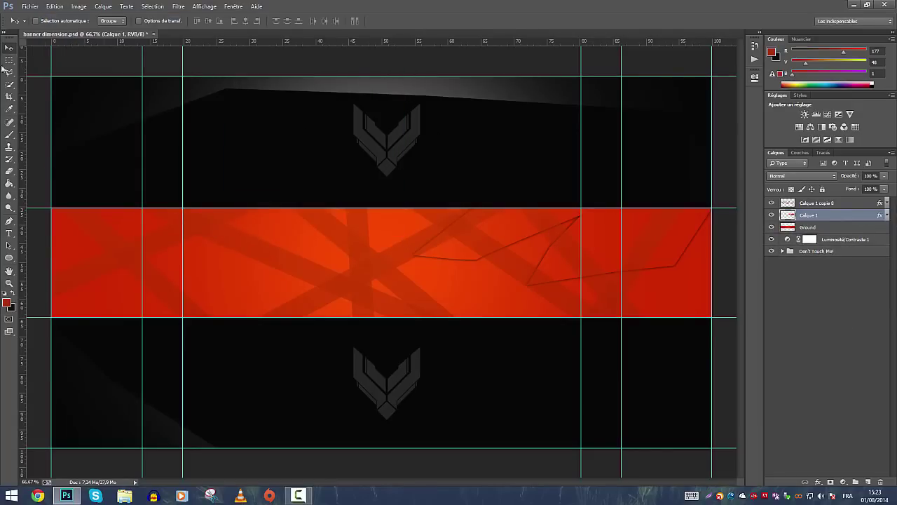
Draw a closed angular path on the Ground layer across the band's left side.
{"action": "left_click", "coordinate": [10, 220]}
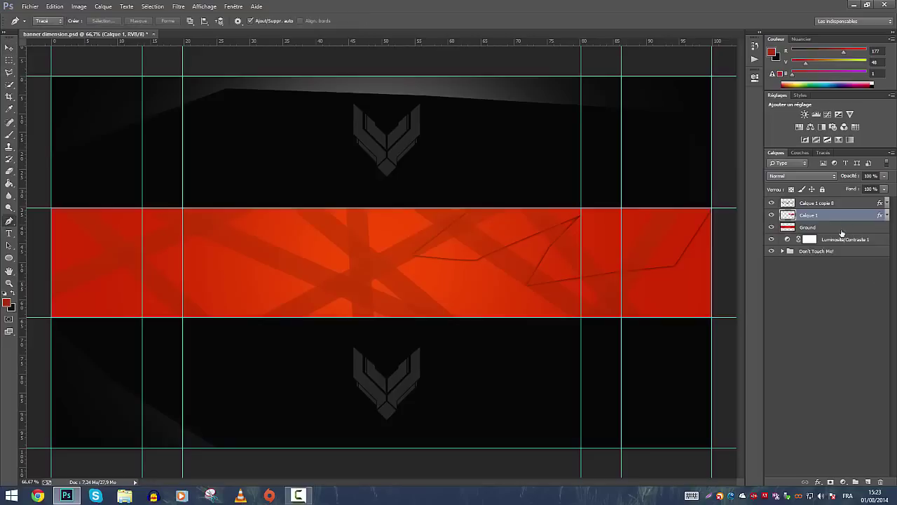
{"action": "left_click", "coordinate": [841, 230]}
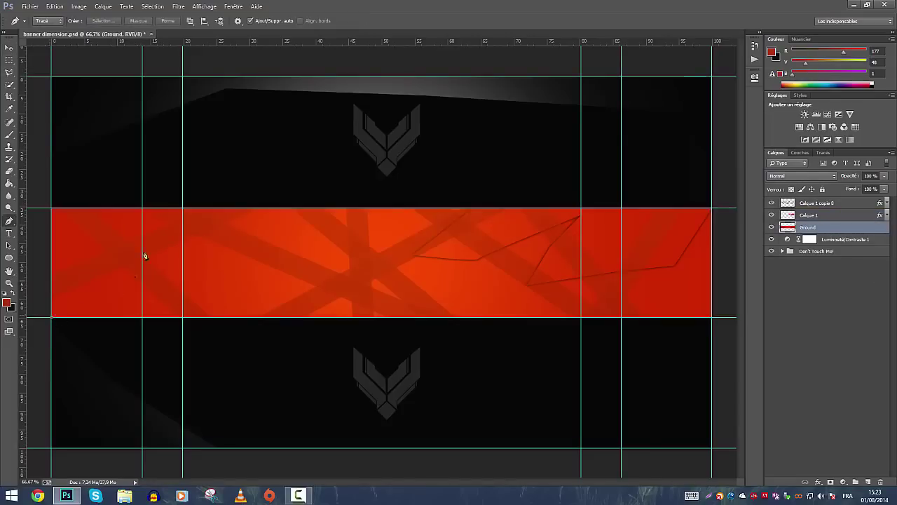
{"action": "left_click", "coordinate": [51, 317]}
{"action": "left_click", "coordinate": [195, 209]}
{"action": "left_click", "coordinate": [225, 249]}
{"action": "left_click_drag", "start_coordinate": [431, 214], "coordinate": [503, 284]}
{"action": "left_click_drag", "start_coordinate": [311, 308], "coordinate": [309, 322]}
{"action": "left_click", "coordinate": [51, 317]}
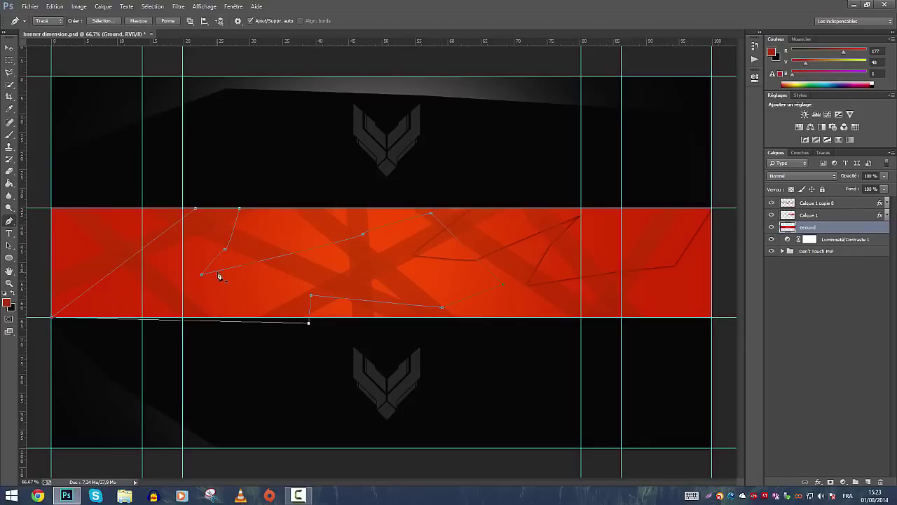
Turn the path into a selection, copy it to Calque 2, then select Calque 1.
{"action": "right_click", "coordinate": [219, 276]}
{"action": "left_click", "coordinate": [246, 122]}
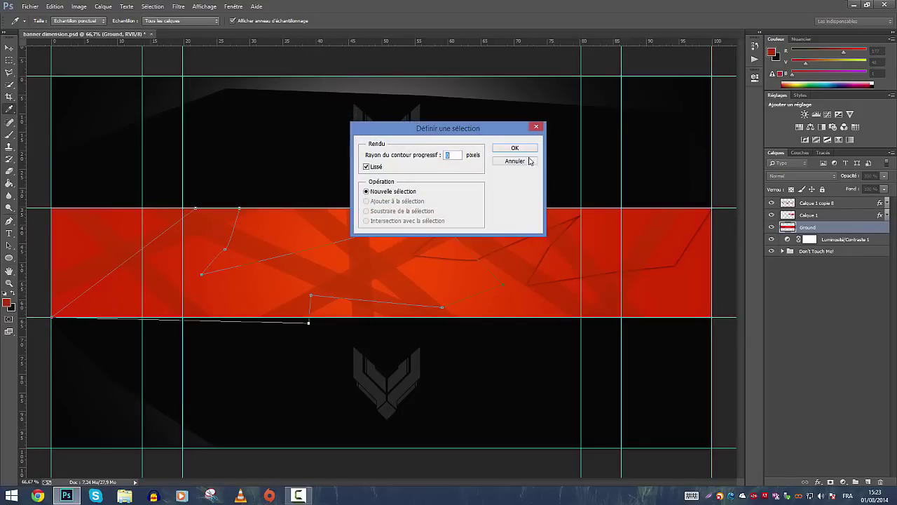
{"action": "left_click", "coordinate": [522, 147]}
{"action": "key", "text": "m"}
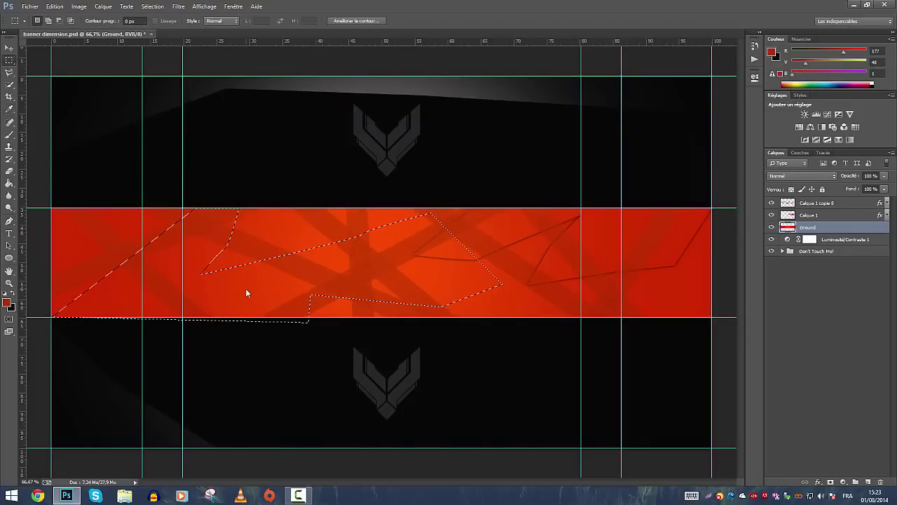
{"action": "right_click", "coordinate": [246, 293]}
{"action": "left_click", "coordinate": [280, 364]}
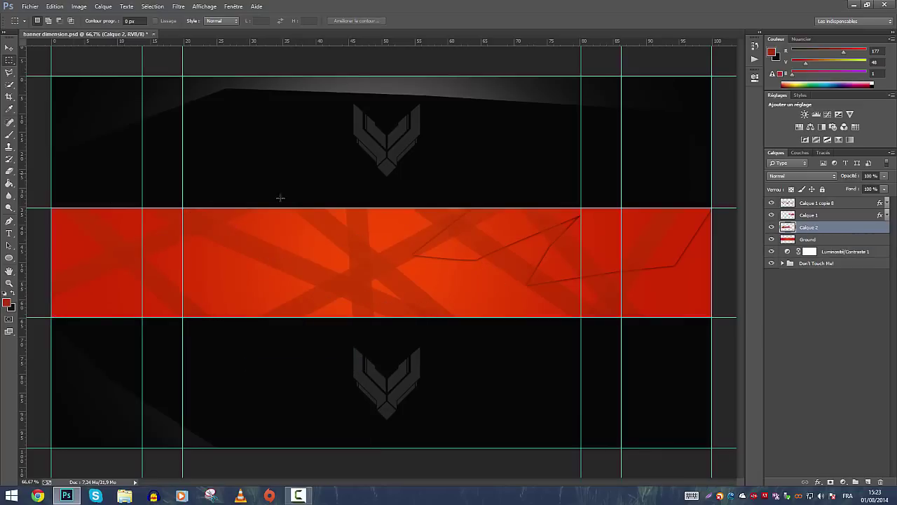
{"action": "left_click", "coordinate": [827, 216]}
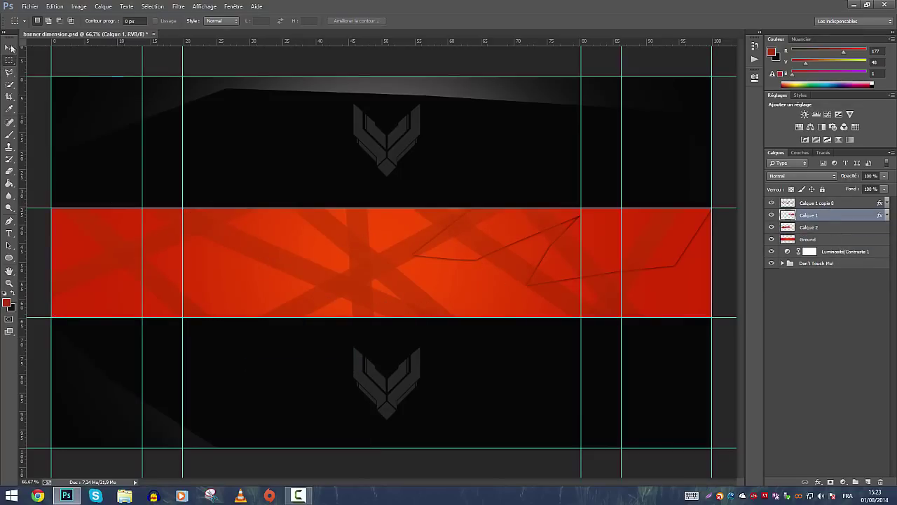
{"action": "left_click", "coordinate": [10, 47]}
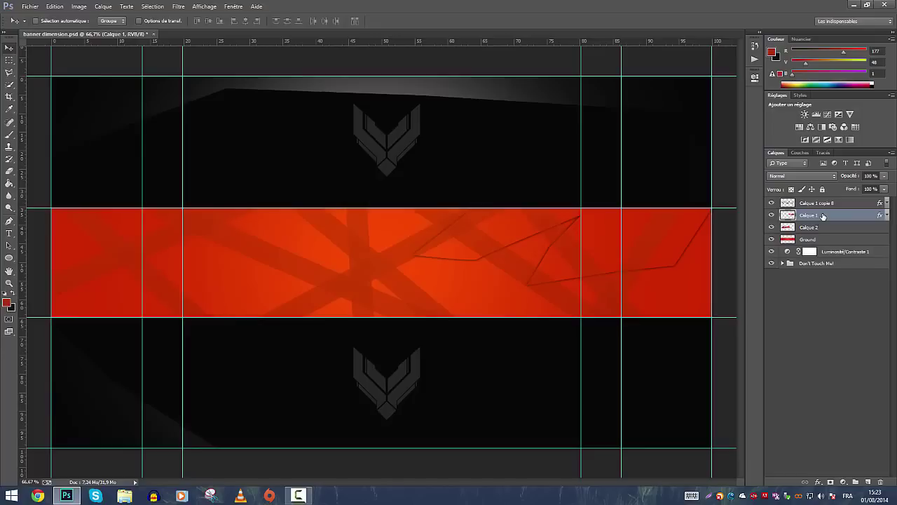
Rename the line layers to right, bandes and left.
{"action": "double_click", "coordinate": [816, 217]}
{"action": "type", "text": "right"}
{"action": "key", "text": "Return"}
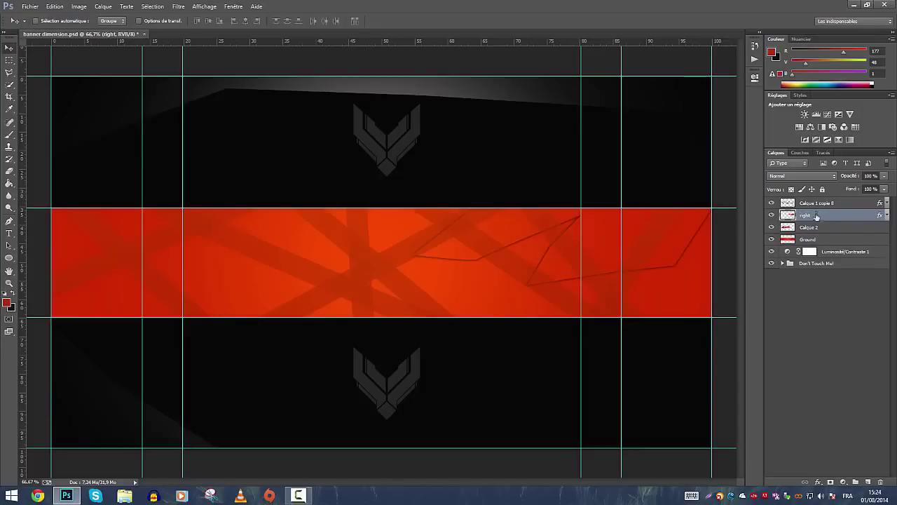
{"action": "double_click", "coordinate": [814, 203]}
{"action": "type", "text": "bandes"}
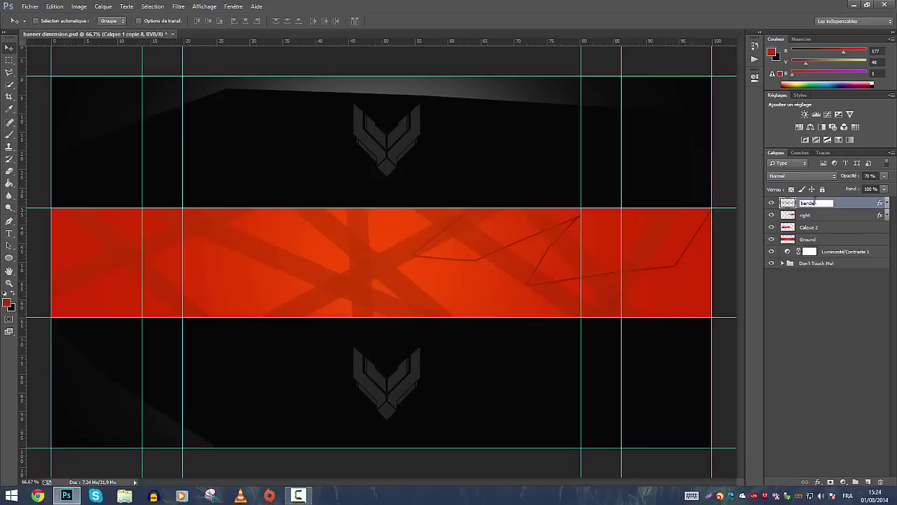
{"action": "key", "text": "Return"}
{"action": "double_click", "coordinate": [810, 229]}
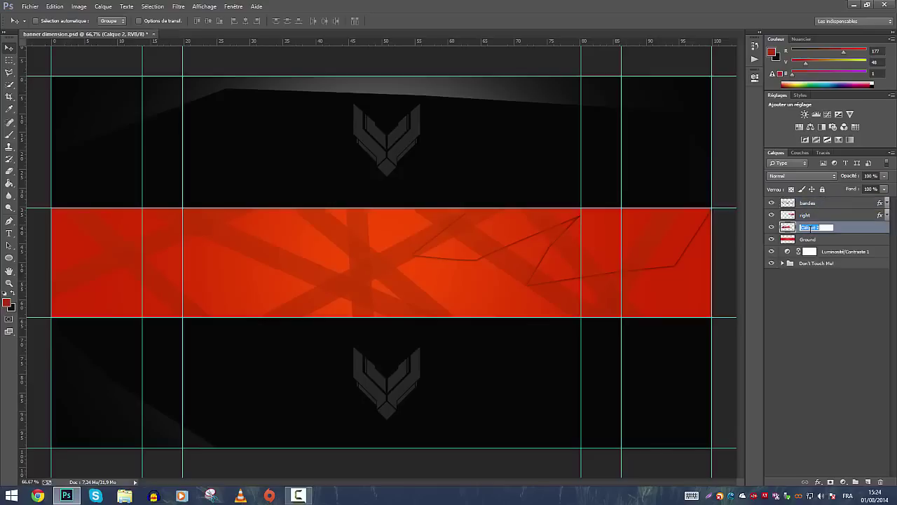
{"action": "type", "text": "left"}
{"action": "key", "text": "Return"}
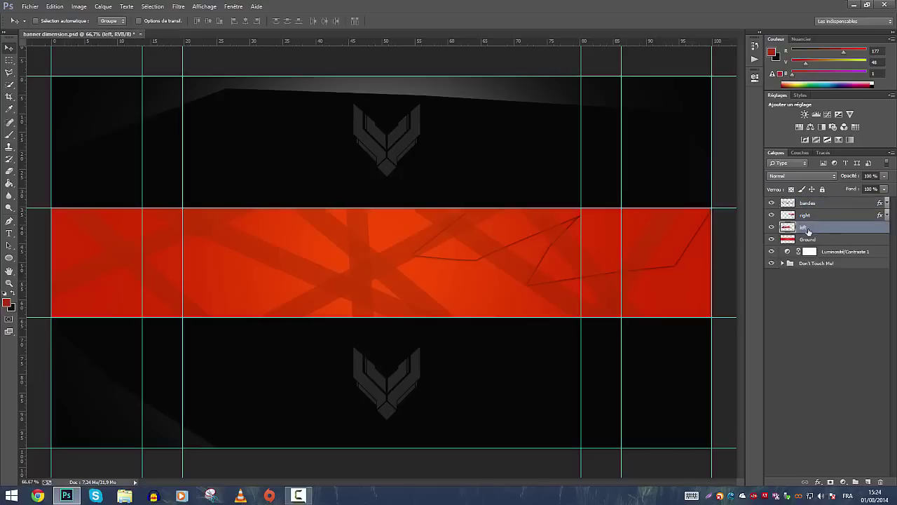
Copy the right layer's drop shadow style and paste it onto the left layer.
{"action": "right_click", "coordinate": [808, 216]}
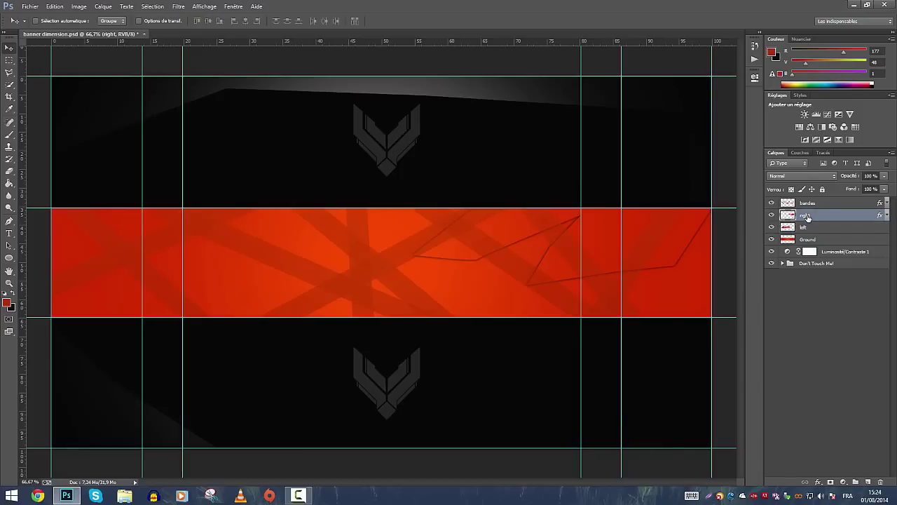
{"action": "left_click", "coordinate": [738, 306]}
{"action": "left_click", "coordinate": [810, 226]}
{"action": "right_click", "coordinate": [811, 227]}
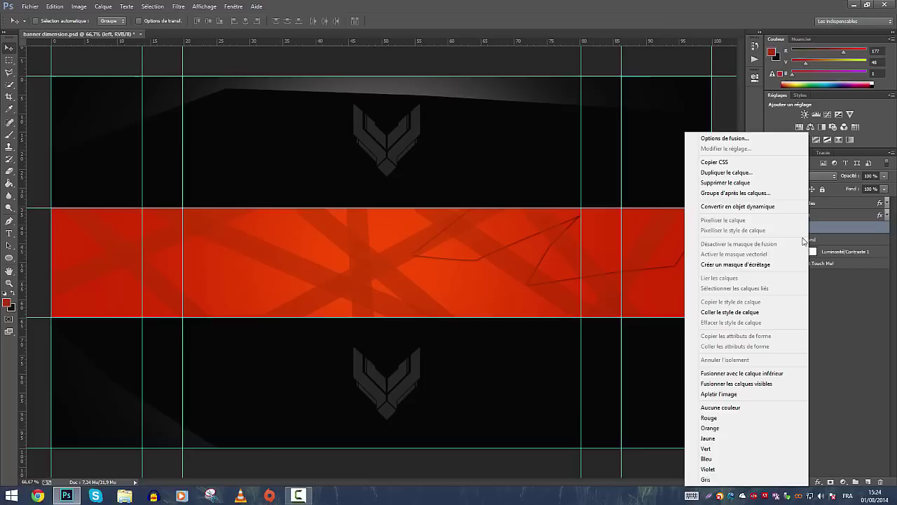
{"action": "left_click", "coordinate": [732, 311]}
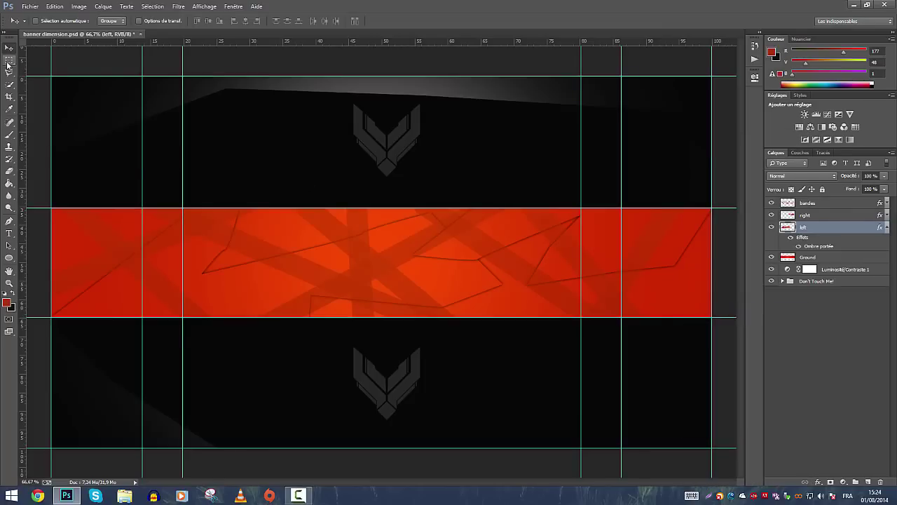
Glance at the blue banner reference image, then return to the banner document.
{"action": "key", "text": "super+d"}
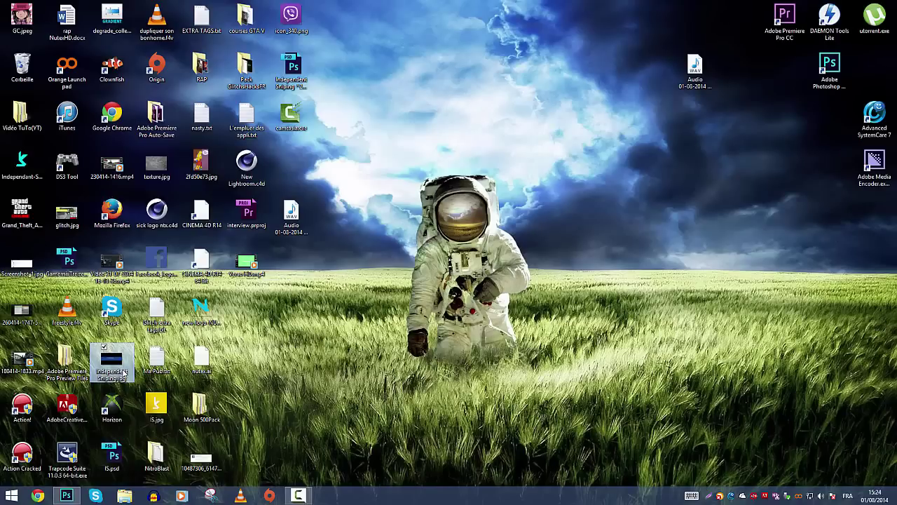
{"action": "double_click", "coordinate": [110, 363]}
{"action": "key", "text": "alt+F4"}
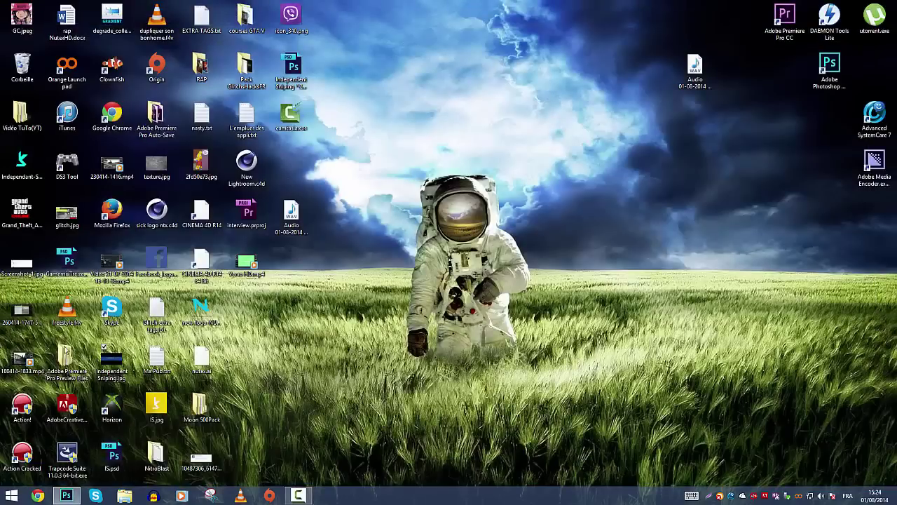
{"action": "left_click", "coordinate": [68, 496]}
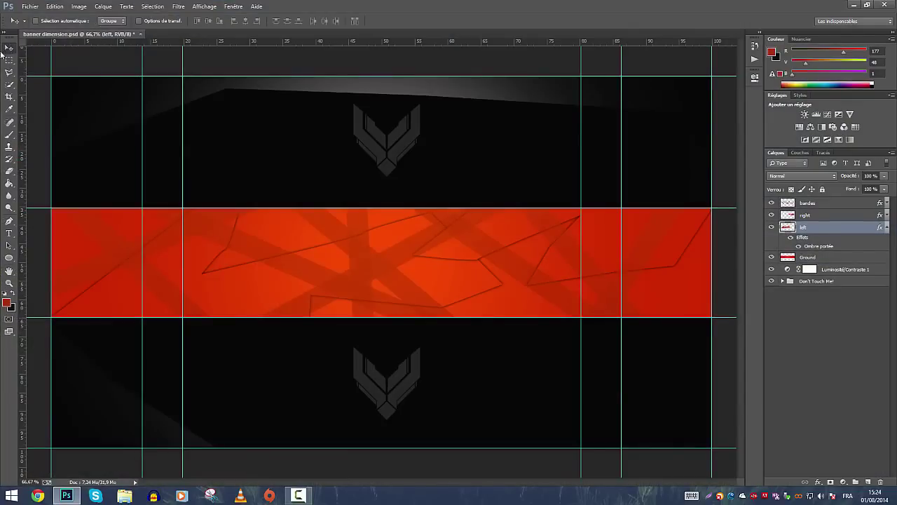
Collapse the left layer's effects list and pick the Pen tool.
{"action": "left_click", "coordinate": [886, 227]}
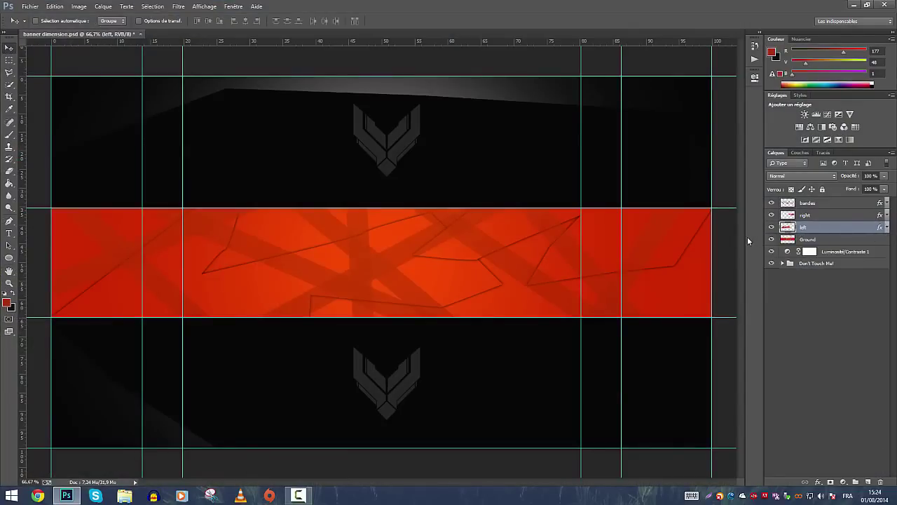
{"action": "left_click", "coordinate": [9, 221]}
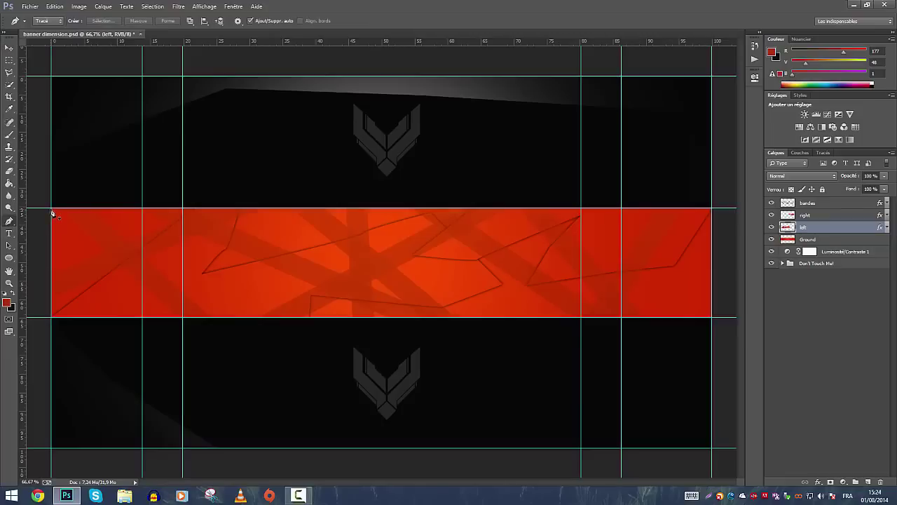
On the Ground layer, draw a closed angular path across the band's left half.
{"action": "left_click", "coordinate": [52, 209]}
{"action": "left_click", "coordinate": [63, 280]}
{"action": "left_click", "coordinate": [91, 270]}
{"action": "left_click", "coordinate": [824, 241]}
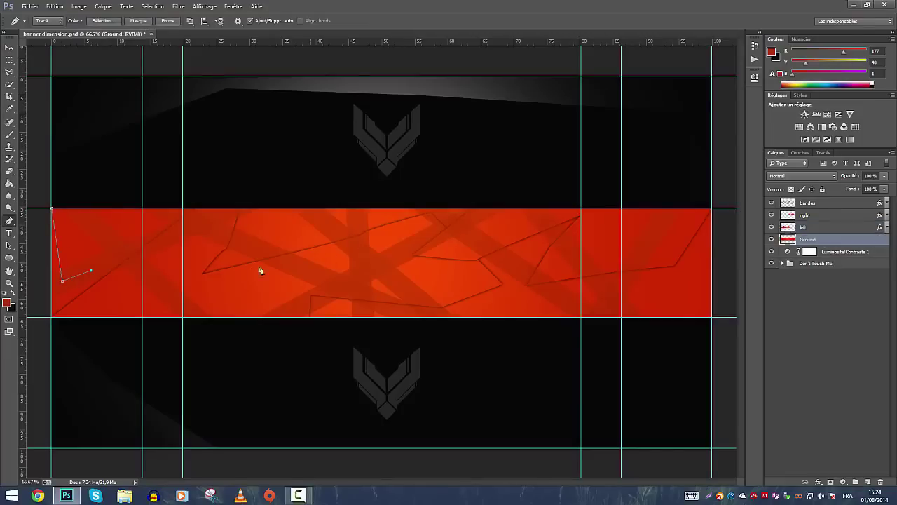
{"action": "left_click", "coordinate": [124, 265]}
{"action": "left_click", "coordinate": [152, 230]}
{"action": "left_click", "coordinate": [195, 278]}
{"action": "left_click", "coordinate": [266, 307]}
{"action": "left_click", "coordinate": [485, 264]}
{"action": "left_click_drag", "start_coordinate": [485, 264], "coordinate": [491, 222]}
{"action": "left_click", "coordinate": [54, 210]}
Turn the path into a selection, copy it to Calque 1, and paste the drop shadow style.
{"action": "right_click", "coordinate": [132, 232]}
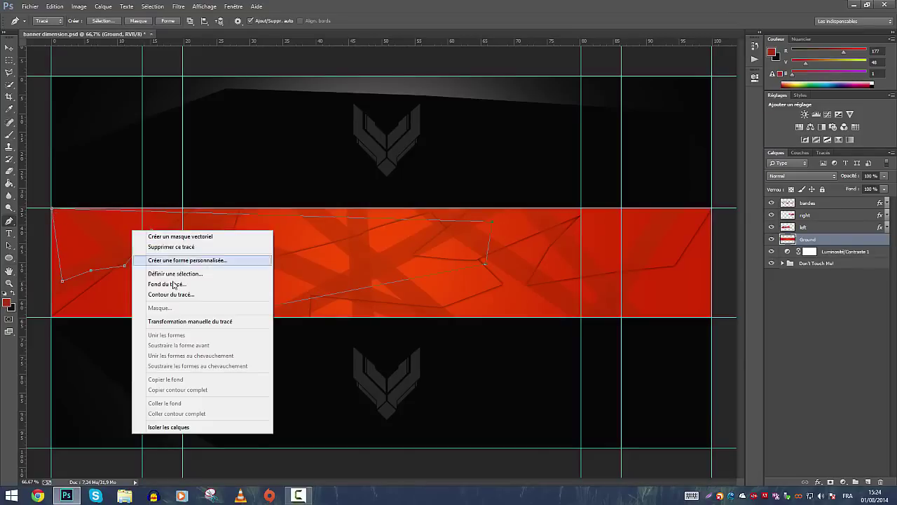
{"action": "left_click", "coordinate": [238, 280]}
{"action": "left_click", "coordinate": [238, 274]}
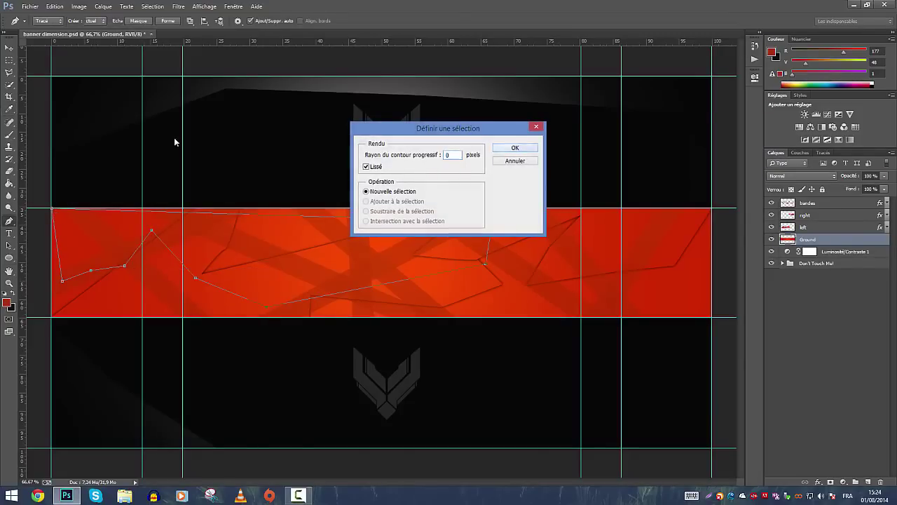
{"action": "key", "text": "Return"}
{"action": "left_click", "coordinate": [9, 61]}
{"action": "right_click", "coordinate": [283, 283]}
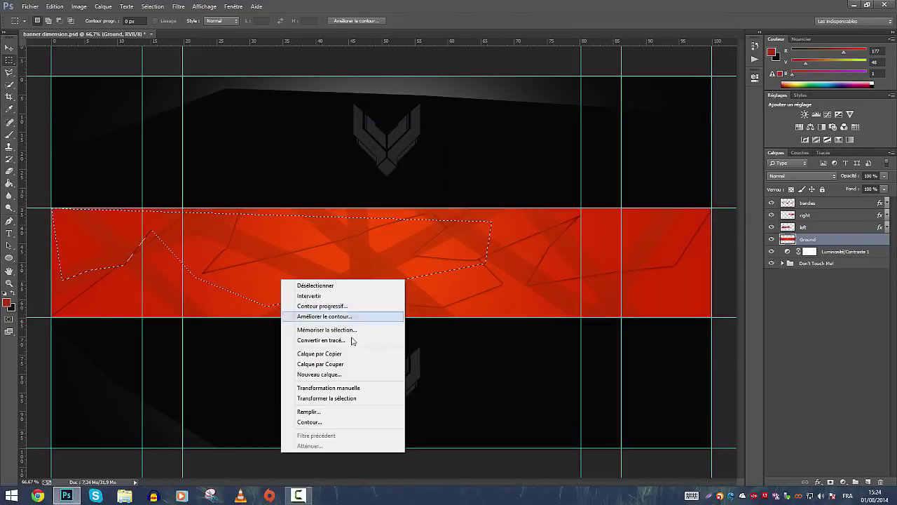
{"action": "left_click", "coordinate": [328, 356]}
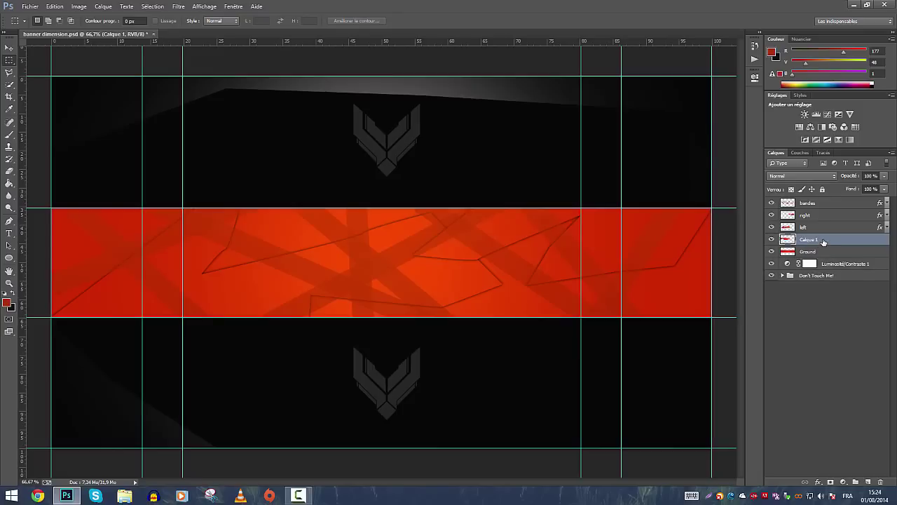
{"action": "right_click", "coordinate": [825, 240]}
{"action": "left_click", "coordinate": [750, 315]}
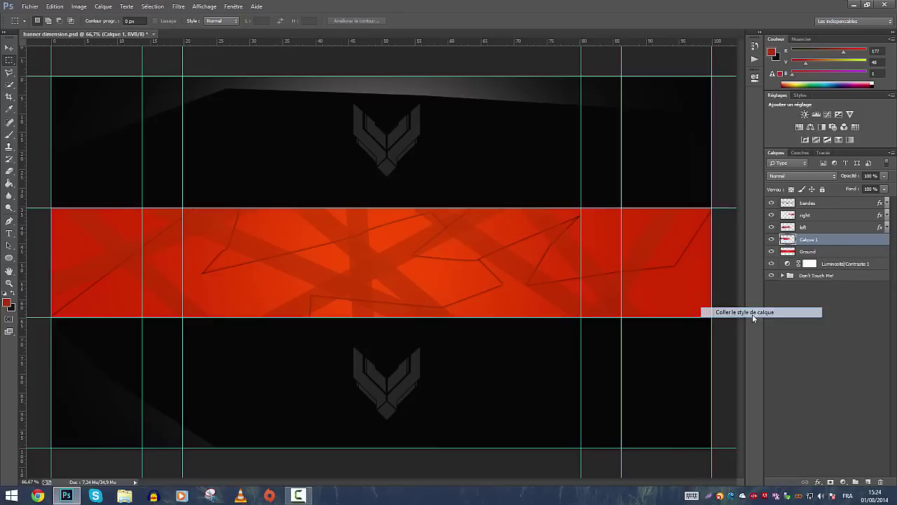
Collapse Calque 1's effects, pick the Pen tool, and reselect the Ground layer.
{"action": "left_click", "coordinate": [9, 48]}
{"action": "left_click", "coordinate": [9, 221]}
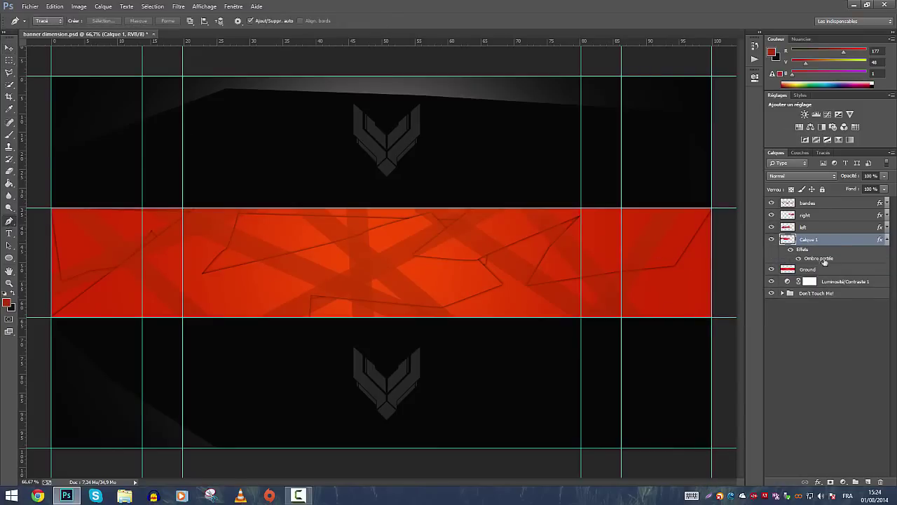
{"action": "left_click", "coordinate": [887, 238]}
{"action": "left_click", "coordinate": [823, 251]}
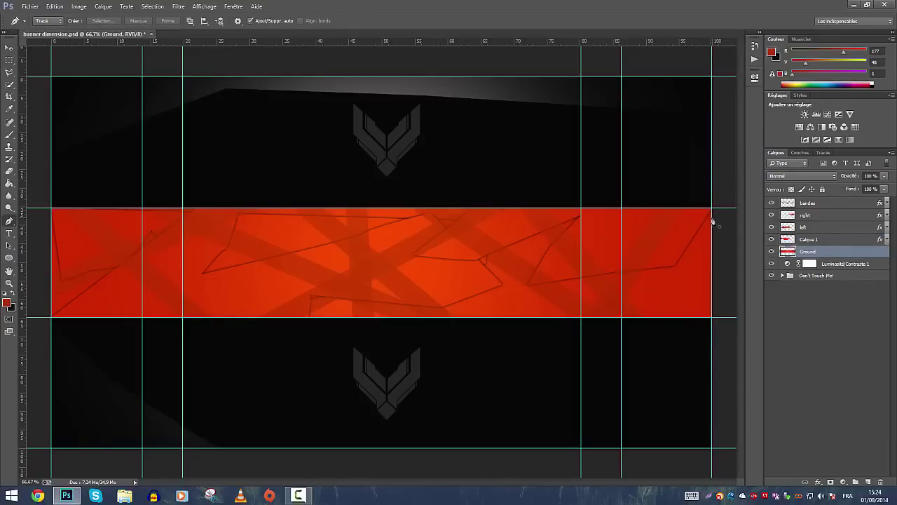
Draw a closed angular path across the middle and right of the red band.
{"action": "left_click", "coordinate": [680, 208]}
{"action": "left_click", "coordinate": [698, 310]}
{"action": "left_click", "coordinate": [444, 303]}
{"action": "left_click", "coordinate": [518, 254]}
{"action": "left_click", "coordinate": [537, 221]}
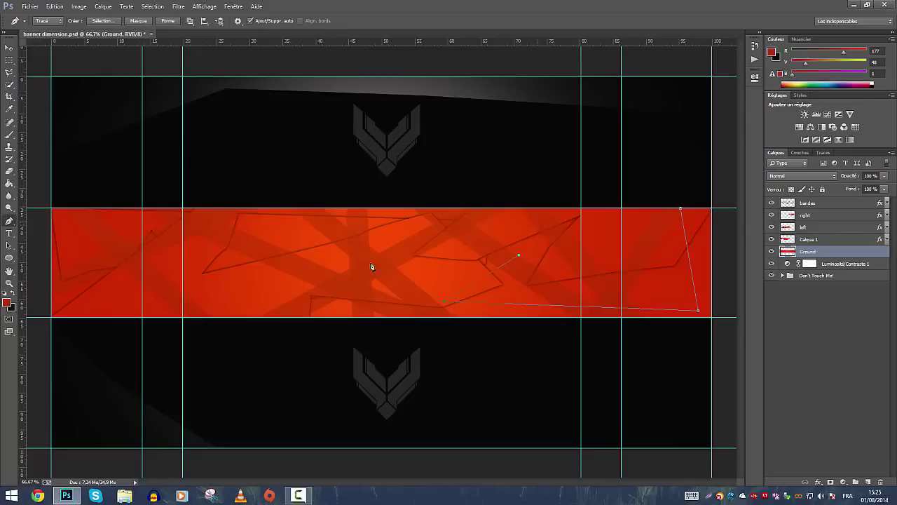
{"action": "left_click", "coordinate": [349, 268]}
{"action": "left_click", "coordinate": [364, 305]}
{"action": "left_click", "coordinate": [209, 280]}
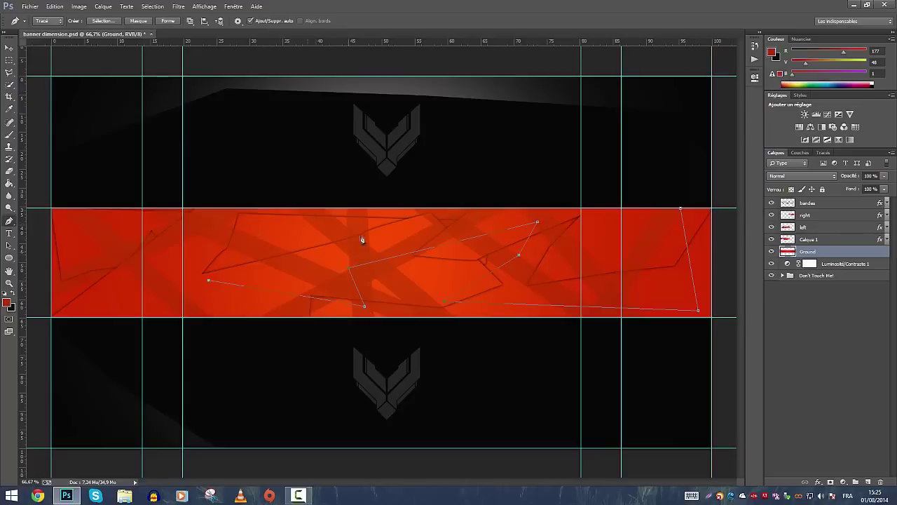
{"action": "left_click", "coordinate": [614, 215]}
{"action": "left_click", "coordinate": [681, 210]}
Turn the path into a selection, copy it to Calque 2, and paste the drop shadow style.
{"action": "right_click", "coordinate": [607, 262]}
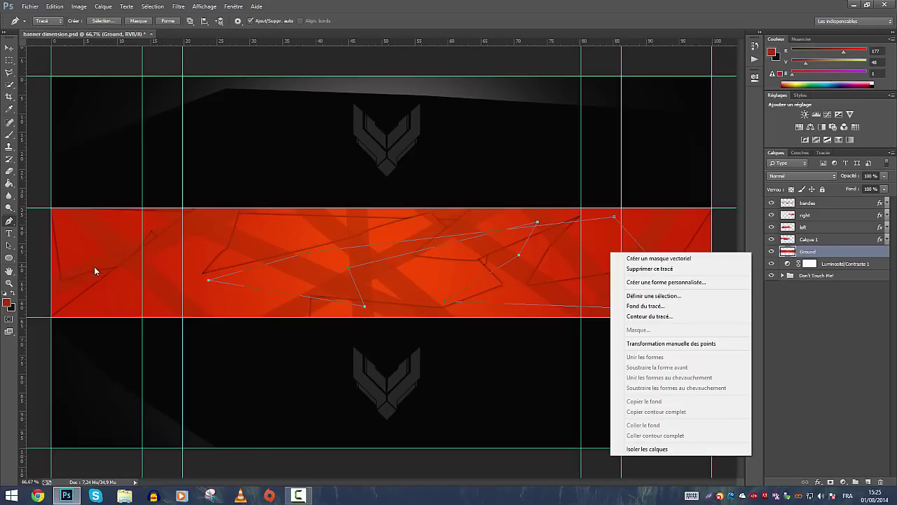
{"action": "left_click", "coordinate": [656, 296]}
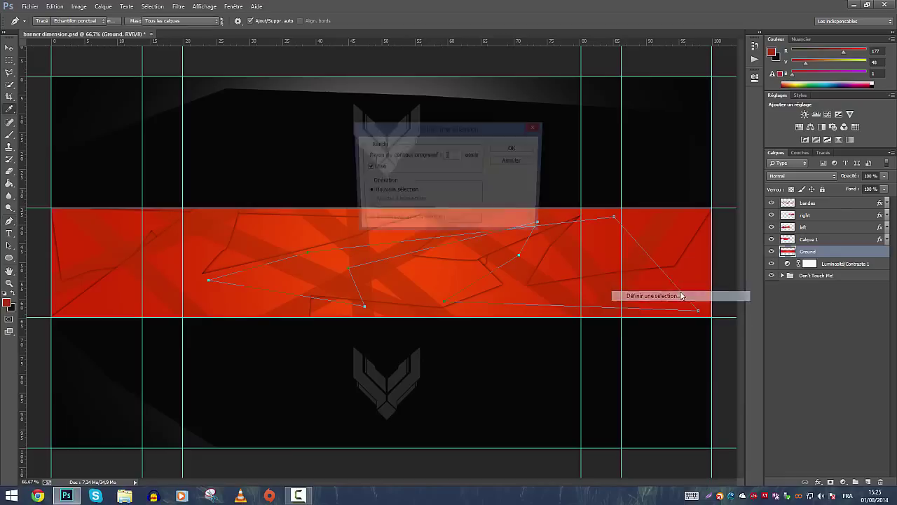
{"action": "left_click", "coordinate": [518, 148]}
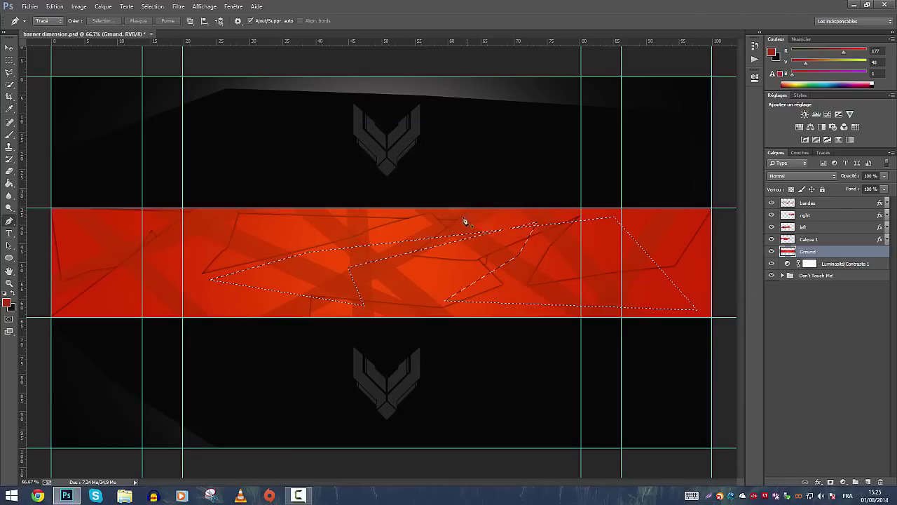
{"action": "left_click", "coordinate": [9, 60]}
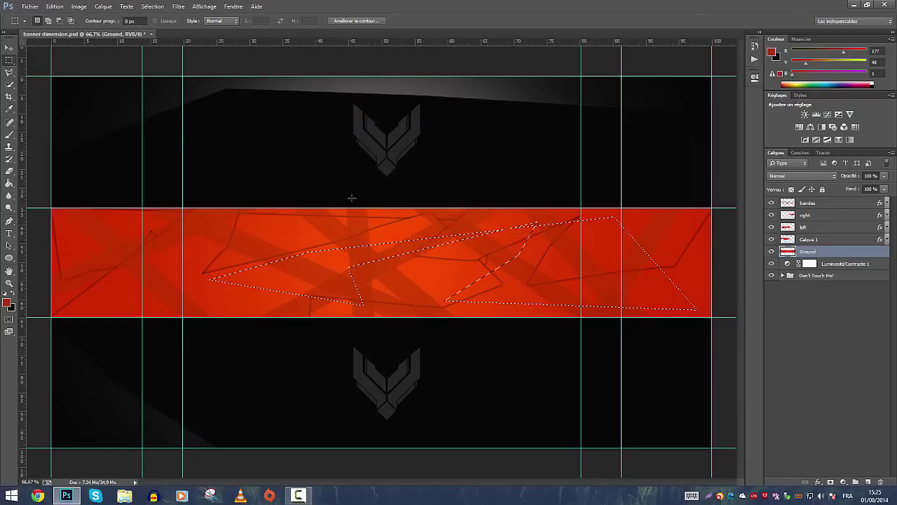
{"action": "right_click", "coordinate": [348, 267]}
{"action": "left_click", "coordinate": [372, 339]}
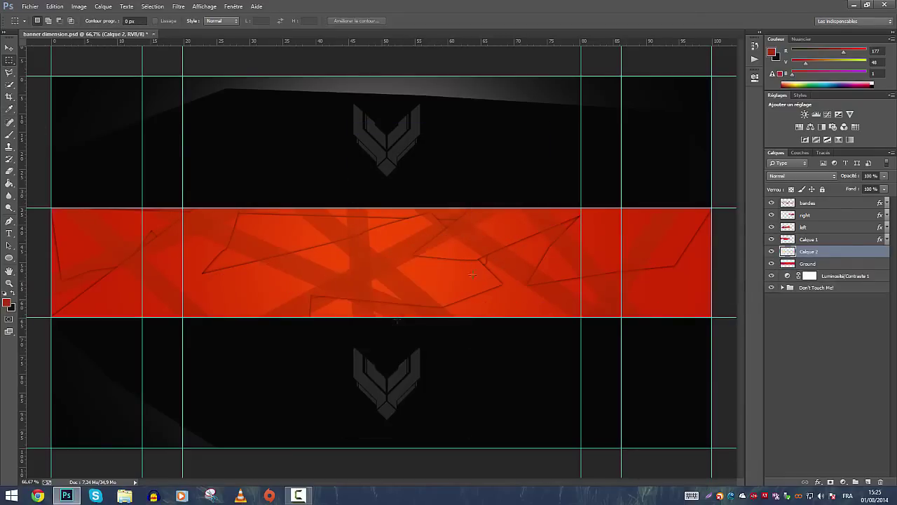
{"action": "right_click", "coordinate": [809, 253]}
{"action": "left_click", "coordinate": [708, 300]}
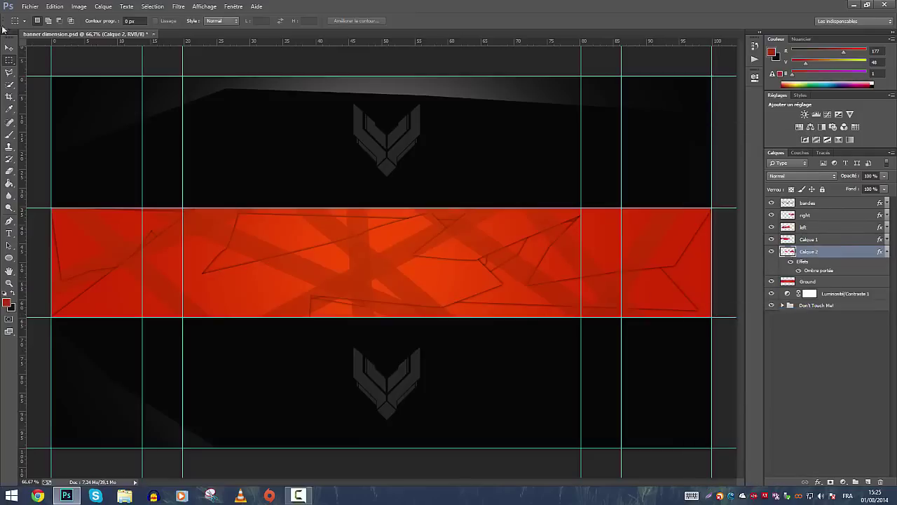
{"action": "left_click", "coordinate": [9, 48]}
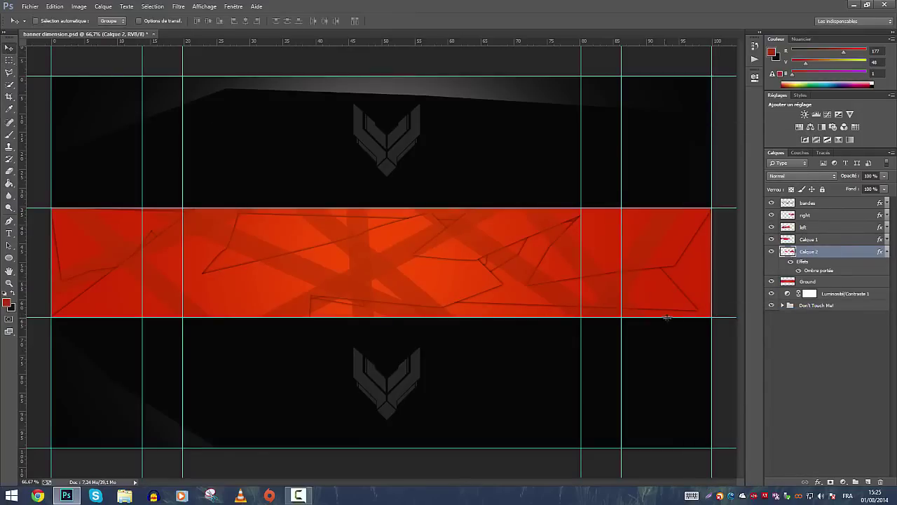
Group Calque 2, Calque 1, left, right and bandes into a new group named 'stroke'.
{"action": "left_click", "coordinate": [887, 252]}
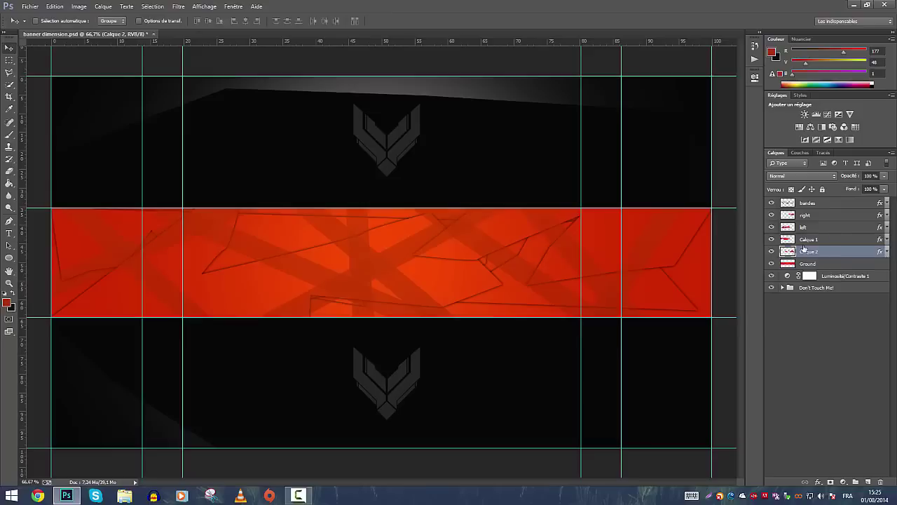
{"action": "left_click", "coordinate": [807, 239], "text": "ctrl"}
{"action": "left_click", "coordinate": [807, 227], "text": "ctrl"}
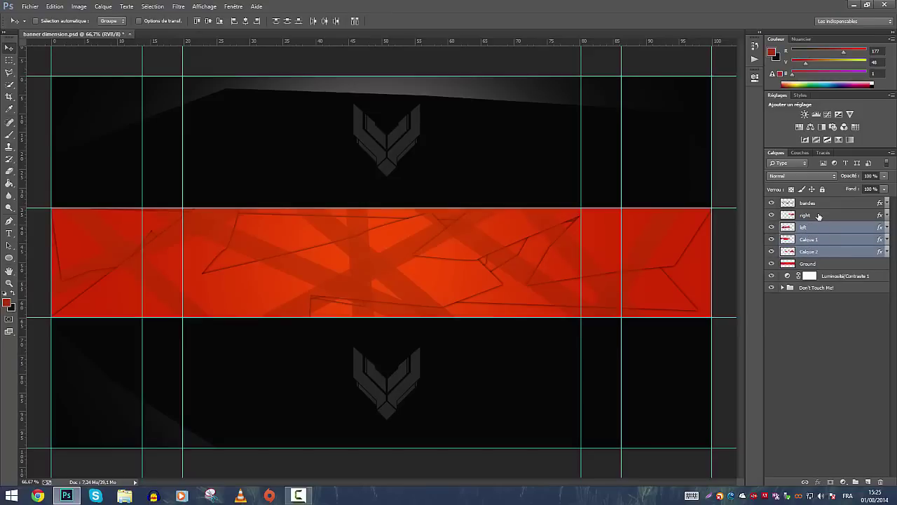
{"action": "left_click", "coordinate": [813, 215], "text": "ctrl"}
{"action": "left_click", "coordinate": [819, 204], "text": "ctrl"}
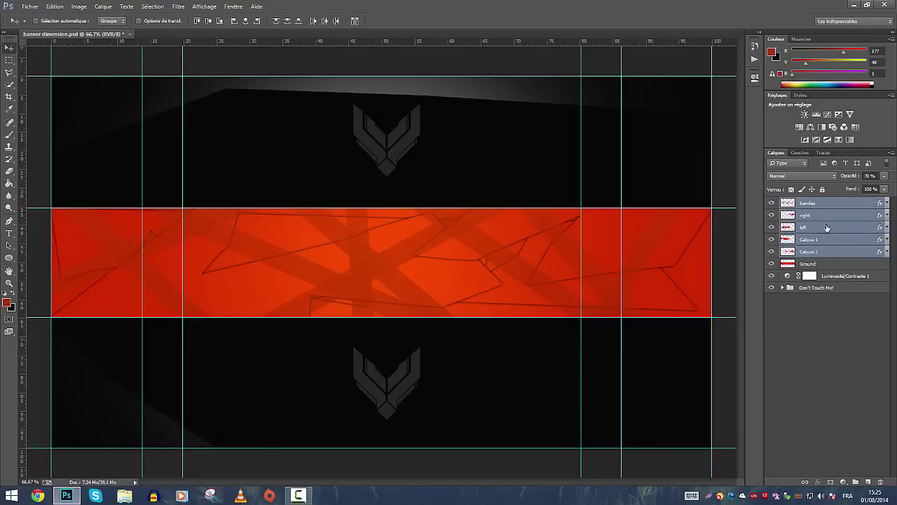
{"action": "left_click_drag", "start_coordinate": [824, 229], "coordinate": [855, 482]}
{"action": "double_click", "coordinate": [803, 202]}
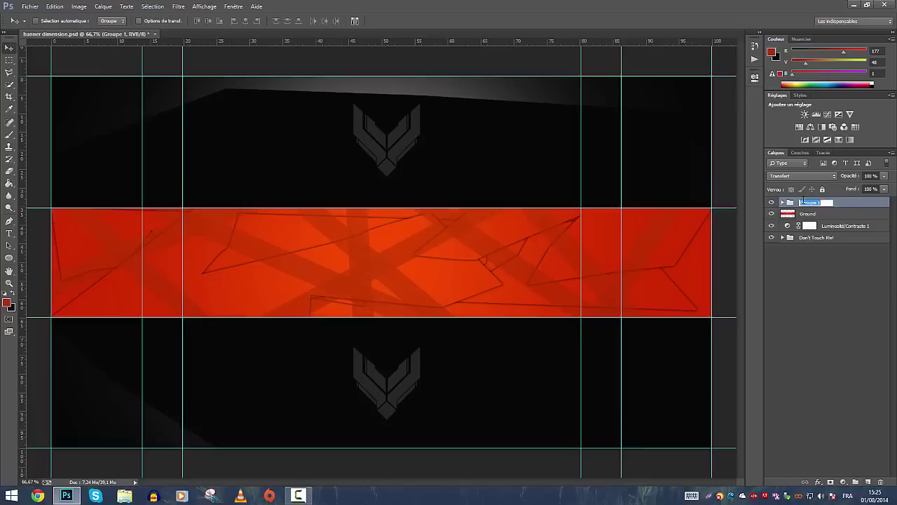
{"action": "type", "text": "E"}
{"action": "type", "text": "roke"}
{"action": "key", "text": "Return"}
{"action": "left_click", "coordinate": [774, 274]}
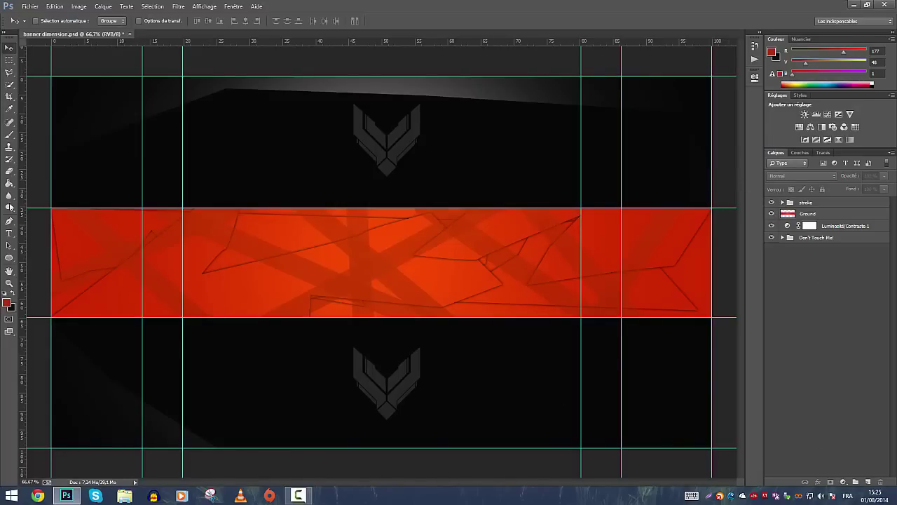
Add a NUTEX text box across the red band and colour it white (ffffff).
{"action": "left_click", "coordinate": [9, 232]}
{"action": "mouse_move", "coordinate": [190, 216]}
{"action": "left_mouse_down"}
{"action": "mouse_move", "coordinate": [540, 306]}
{"action": "mouse_move", "coordinate": [637, 317]}
{"action": "left_mouse_up"}
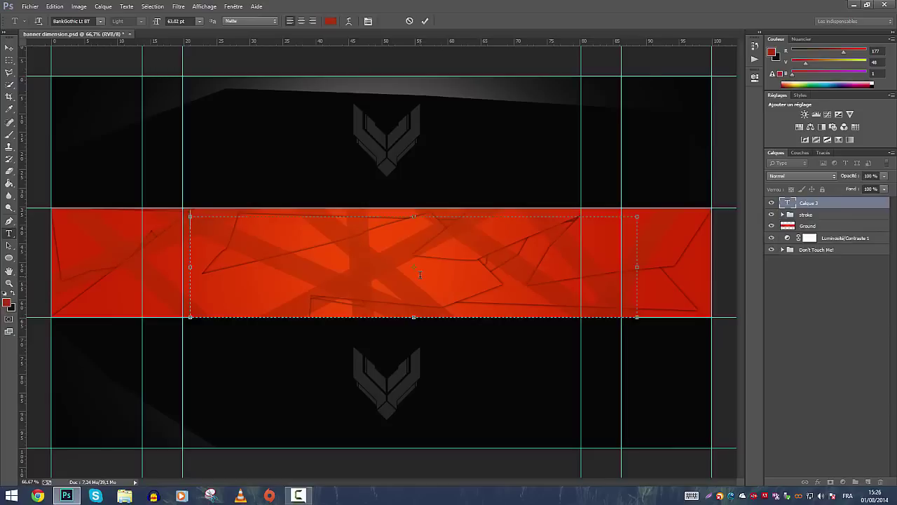
{"action": "key", "text": "ctrl+v"}
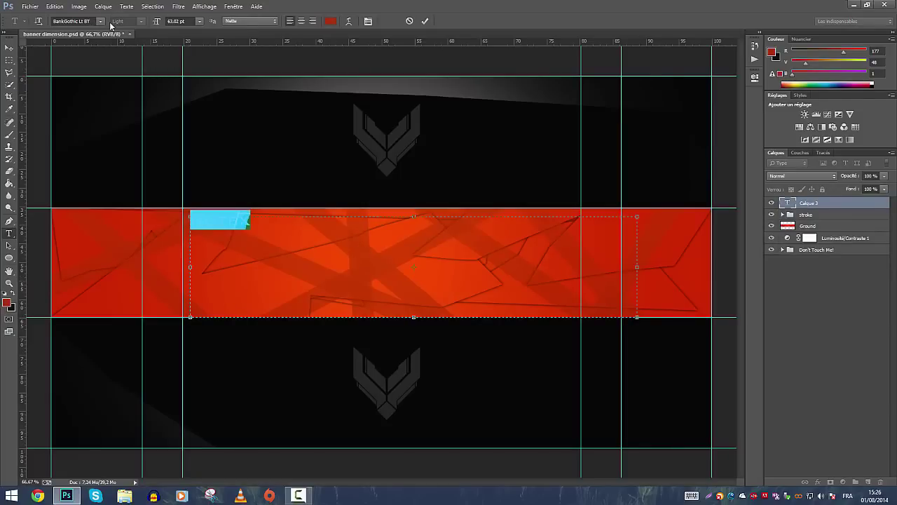
{"action": "left_click", "coordinate": [330, 21]}
{"action": "type", "text": "ffffff"}
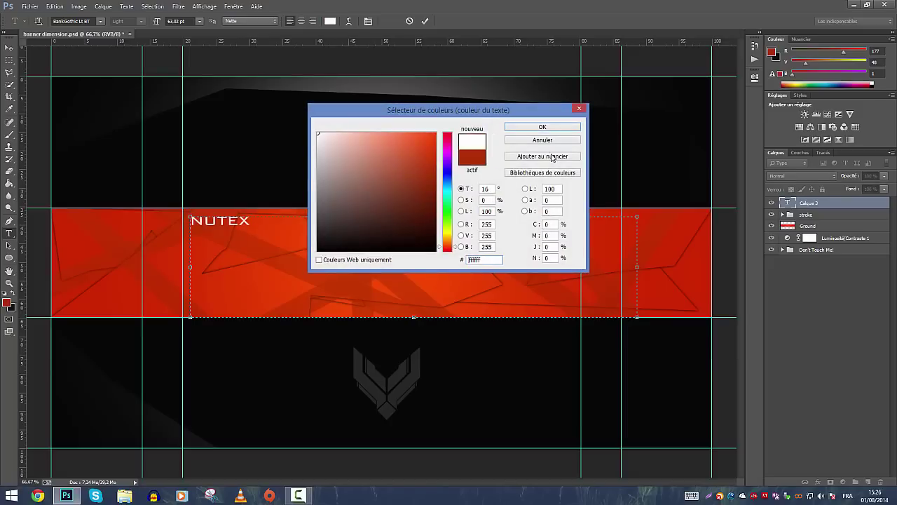
{"action": "left_click", "coordinate": [543, 127]}
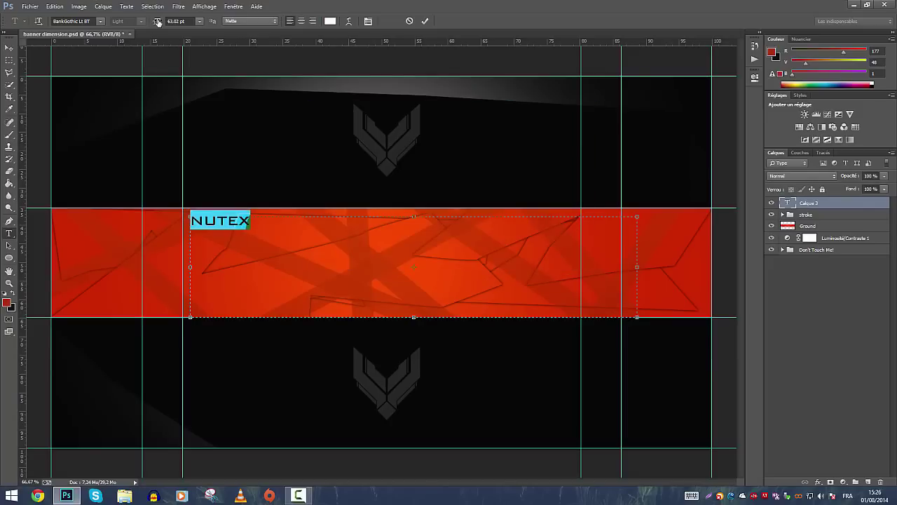
Enlarge NUTEX to about 211 pt and centre it on the red band.
{"action": "left_click", "coordinate": [89, 20]}
{"action": "left_click_drag", "start_coordinate": [157, 21], "coordinate": [239, 29]}
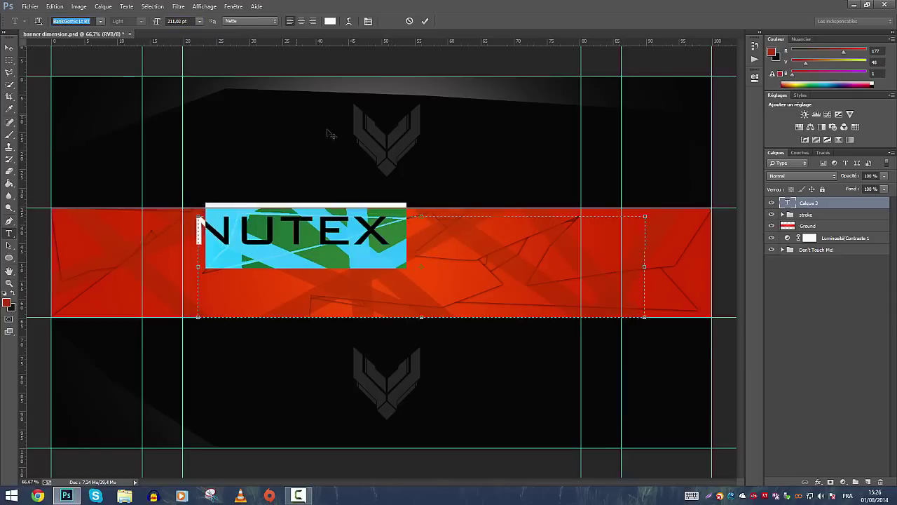
{"action": "left_click_drag", "start_coordinate": [326, 129], "coordinate": [384, 144]}
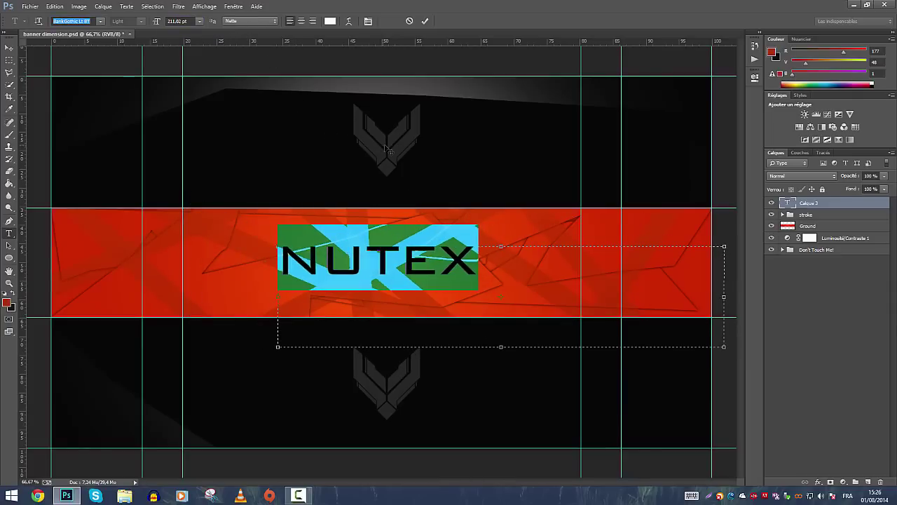
{"action": "left_click", "coordinate": [425, 22]}
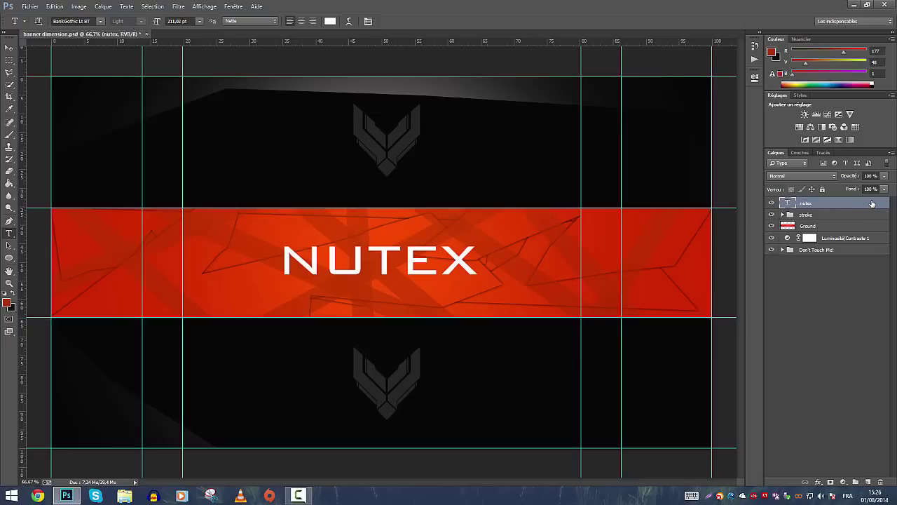
Give the nutex layer an outer glow in the banner's orange-red (F14200) with a wider spread.
{"action": "double_click", "coordinate": [869, 202]}
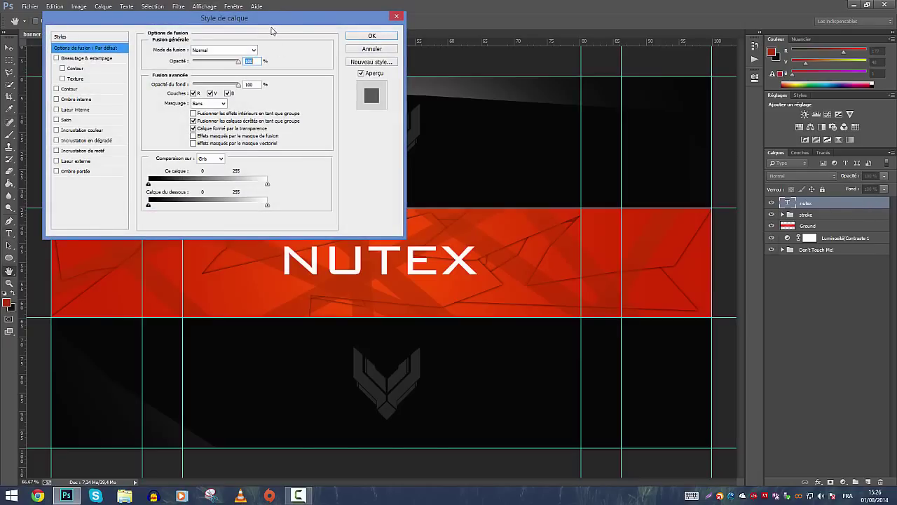
{"action": "left_click_drag", "start_coordinate": [272, 25], "coordinate": [847, 126]}
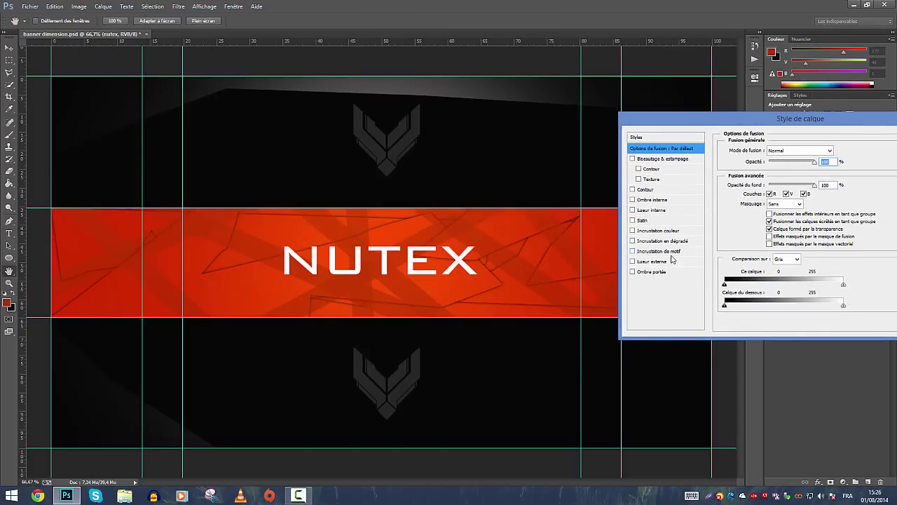
{"action": "left_click", "coordinate": [653, 262]}
{"action": "left_click", "coordinate": [749, 183]}
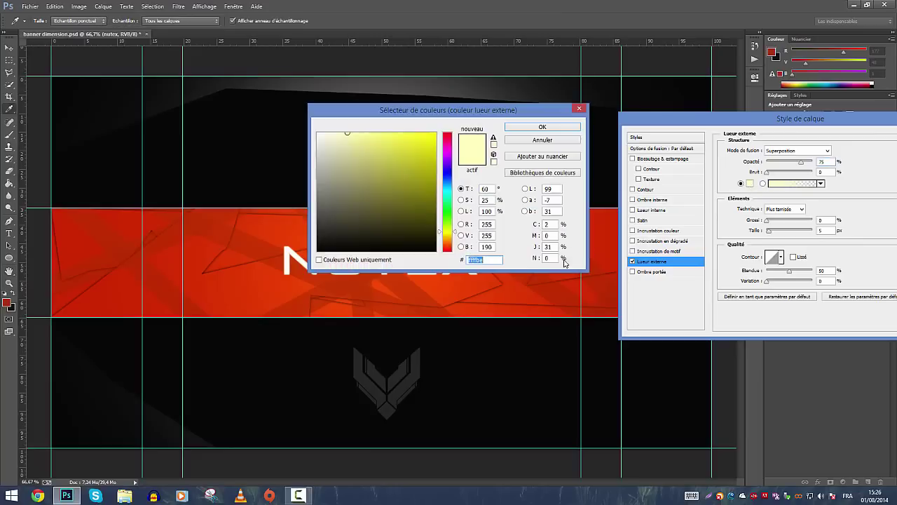
{"action": "left_click", "coordinate": [454, 277]}
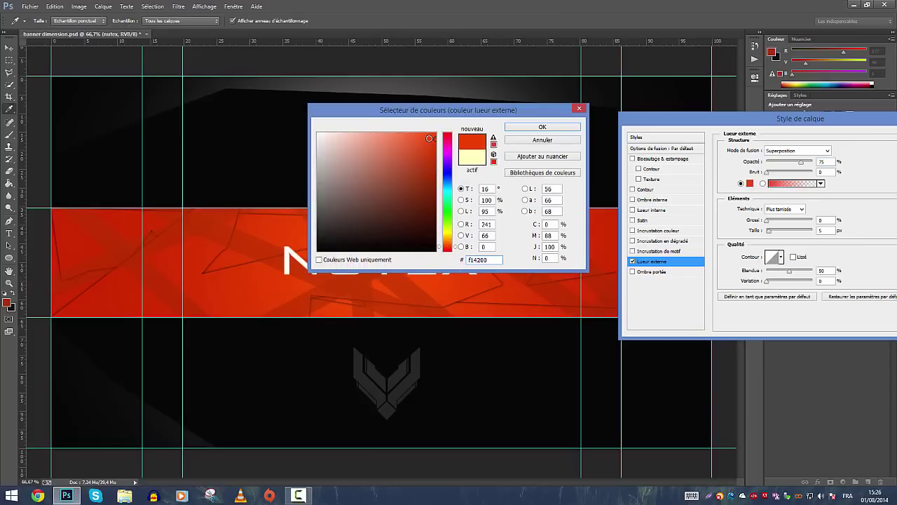
{"action": "left_click", "coordinate": [561, 127]}
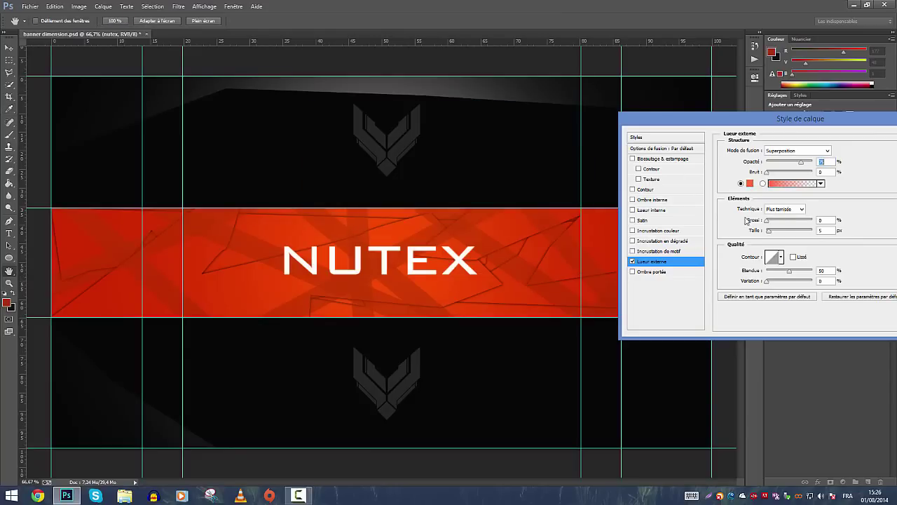
{"action": "left_click", "coordinate": [769, 221]}
{"action": "left_click_drag", "start_coordinate": [769, 236], "coordinate": [774, 235]}
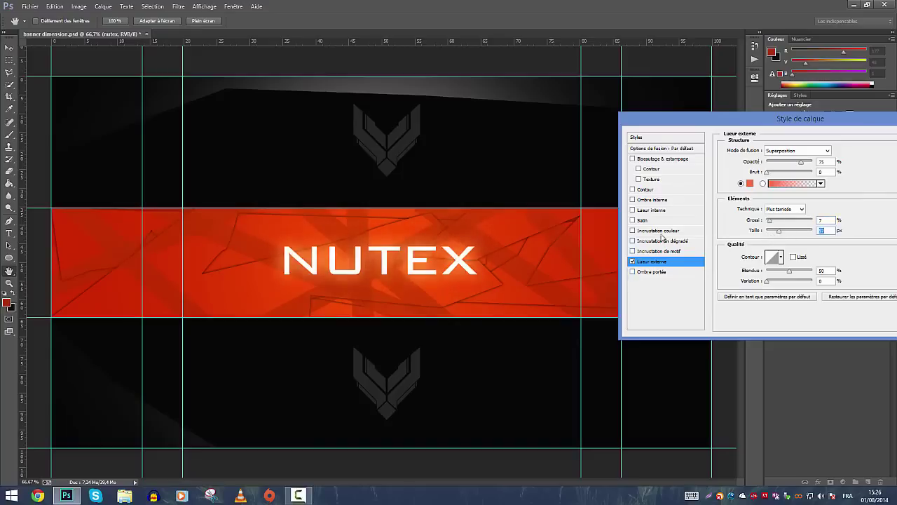
Add an outline and a drop shadow set slightly further from the NUTEX text.
{"action": "left_click", "coordinate": [645, 190]}
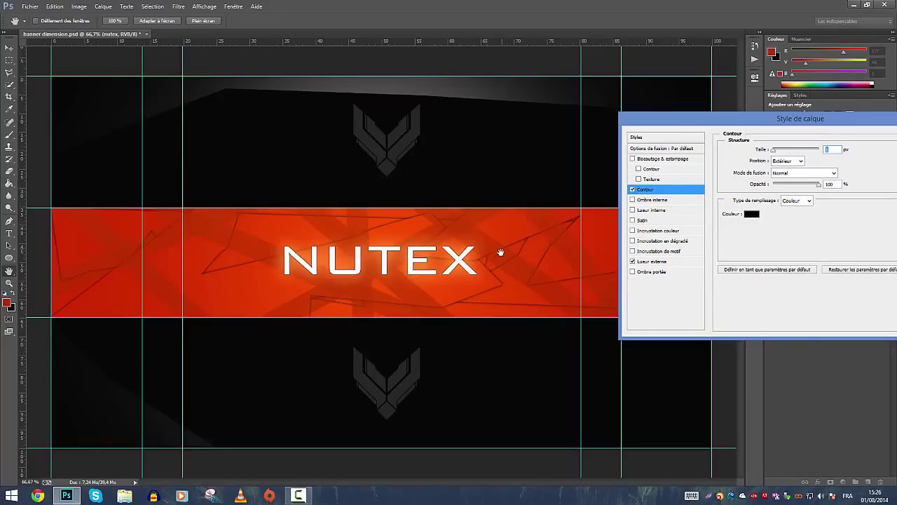
{"action": "left_click", "coordinate": [652, 271]}
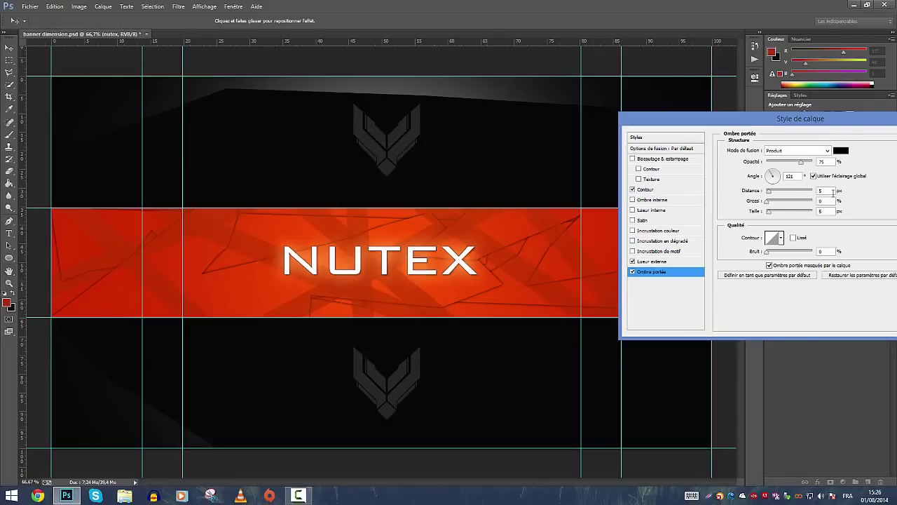
{"action": "left_click_drag", "start_coordinate": [769, 191], "coordinate": [771, 191]}
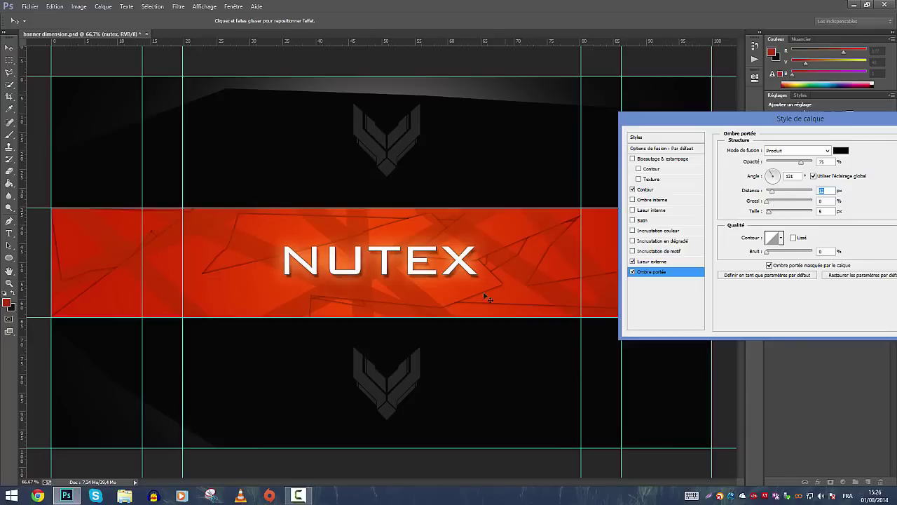
{"action": "left_click_drag", "start_coordinate": [486, 298], "coordinate": [475, 284]}
{"action": "left_click", "coordinate": [821, 200]}
{"action": "key", "text": "Tab"}
Add a bevel with adjusted highlight opacity and shadow opacity around 40, then apply the styles.
{"action": "left_click", "coordinate": [656, 159]}
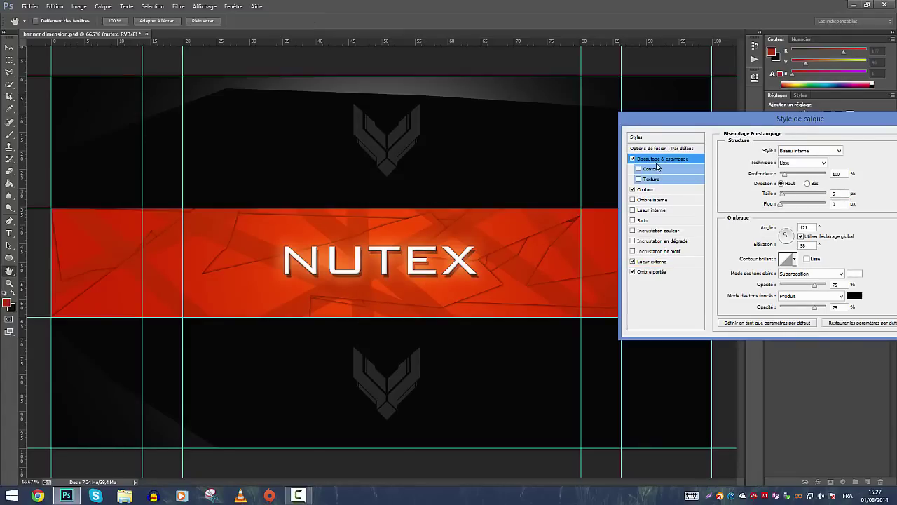
{"action": "double_click", "coordinate": [838, 285]}
{"action": "type", "text": "67"}
{"action": "type", "text": "35"}
{"action": "double_click", "coordinate": [841, 306]}
{"action": "type", "text": "40"}
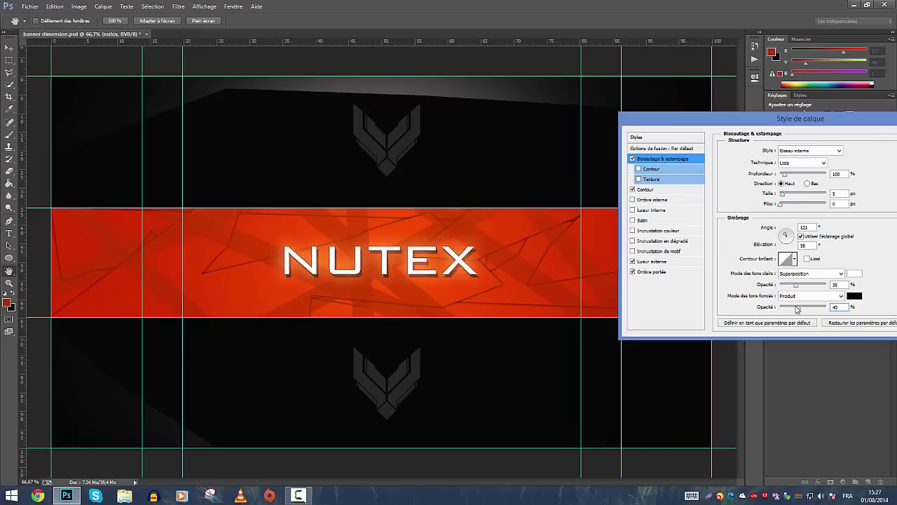
{"action": "mouse_move", "coordinate": [797, 309]}
{"action": "left_mouse_down"}
{"action": "mouse_move", "coordinate": [837, 308]}
{"action": "mouse_move", "coordinate": [787, 309]}
{"action": "left_mouse_up"}
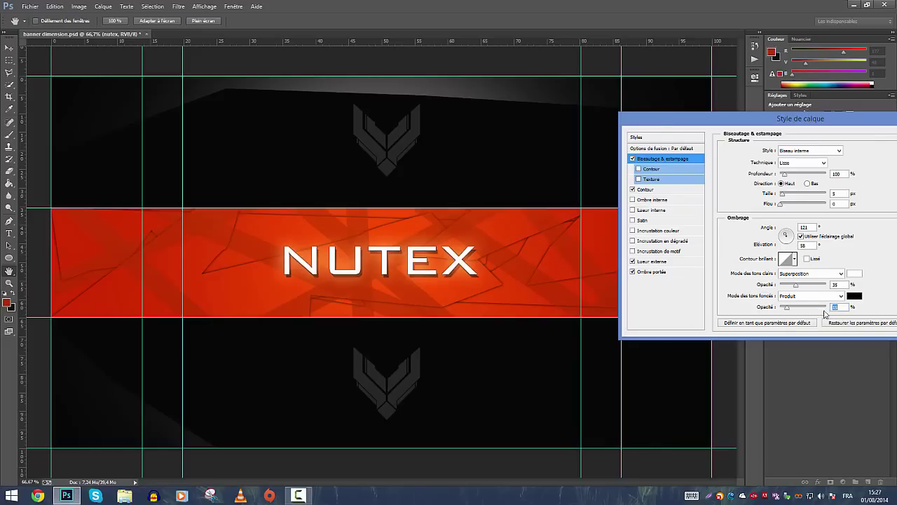
{"action": "left_click_drag", "start_coordinate": [751, 121], "coordinate": [532, 120]}
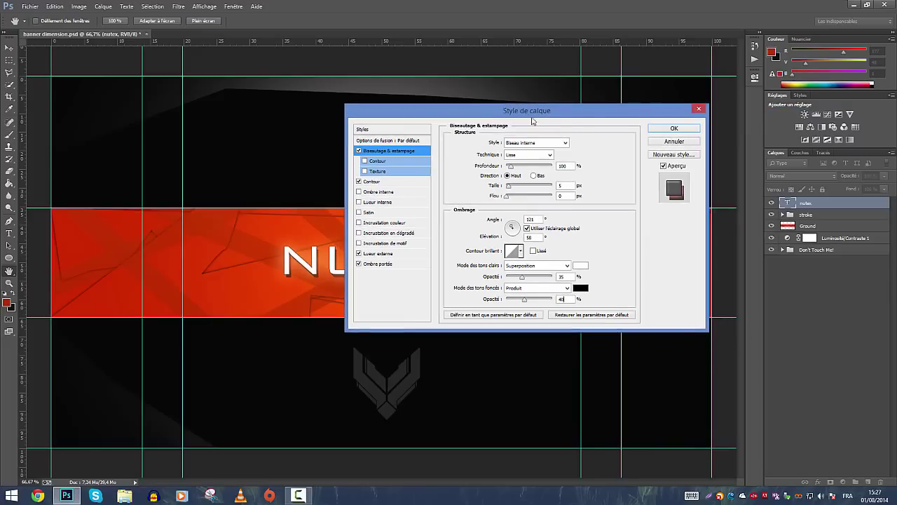
{"action": "left_click", "coordinate": [671, 129]}
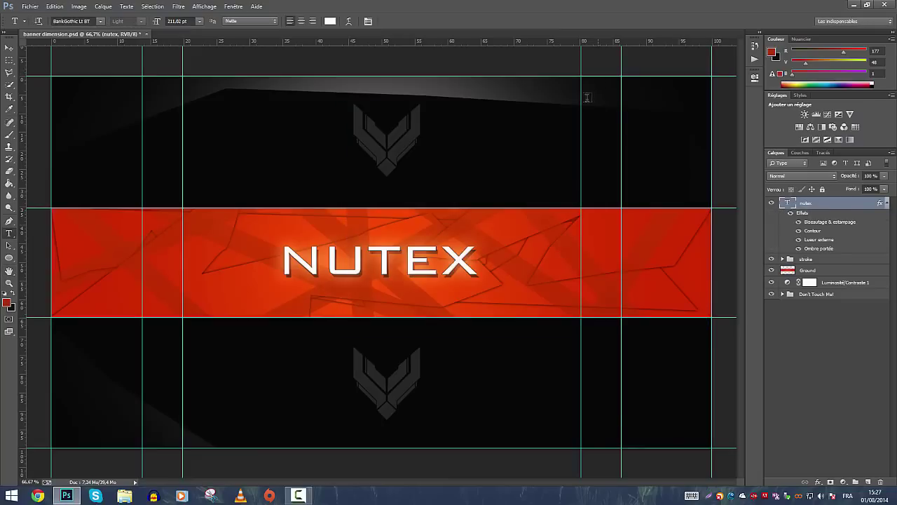
{"action": "left_click", "coordinate": [298, 495]}
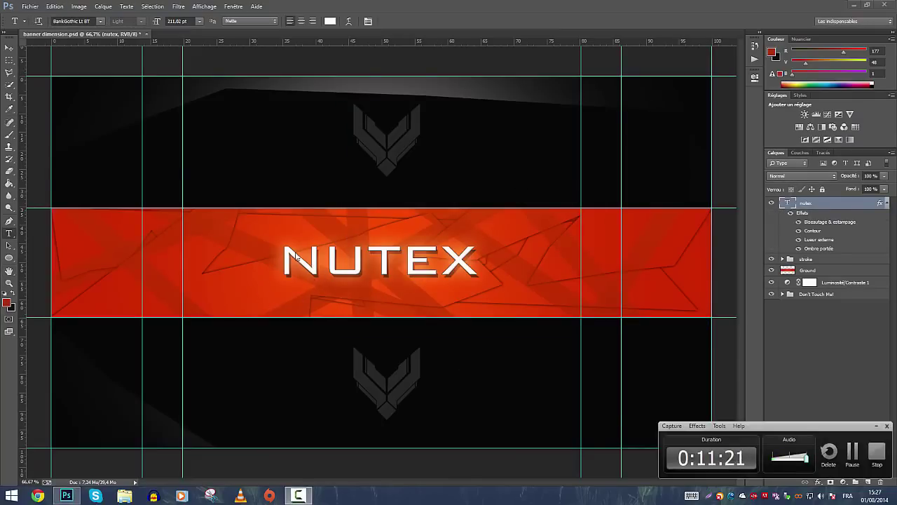
{"action": "left_click", "coordinate": [876, 425]}
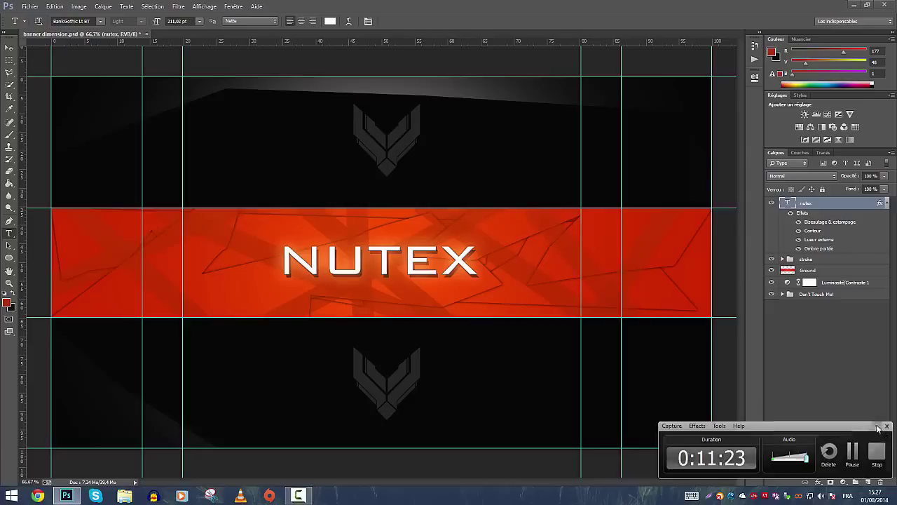
{"action": "left_click", "coordinate": [884, 203]}
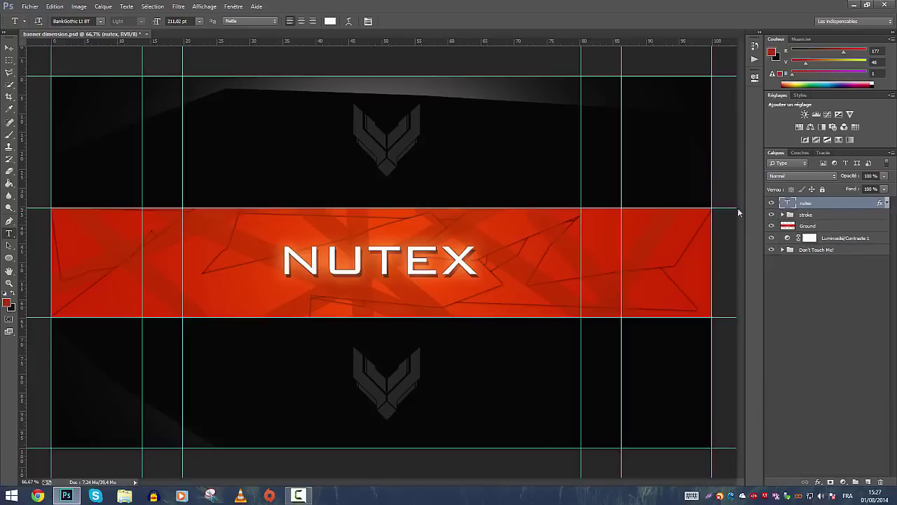